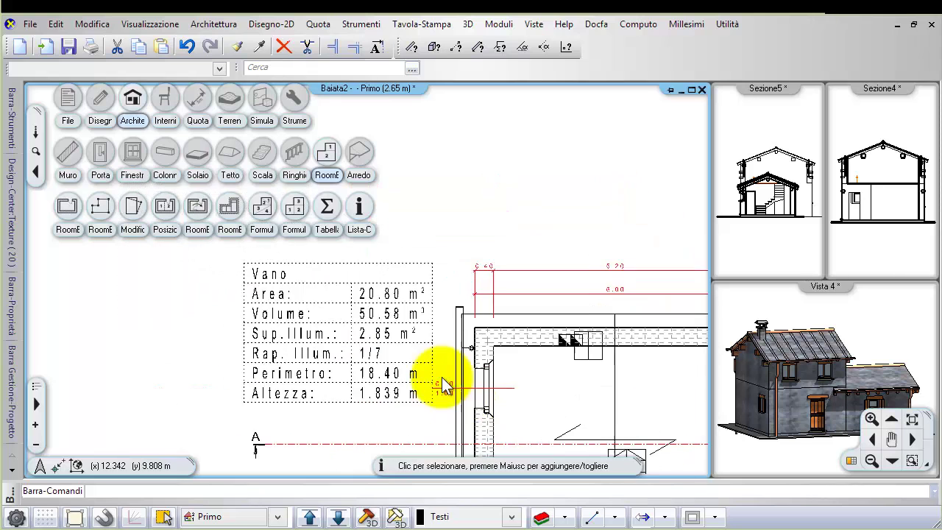
pyautogui.scroll(2, 382, 370)
pyautogui.moveTo(382, 370); pyautogui.dragTo(375, 339, button='middle')
pyautogui.scroll(-3, 413, 341)
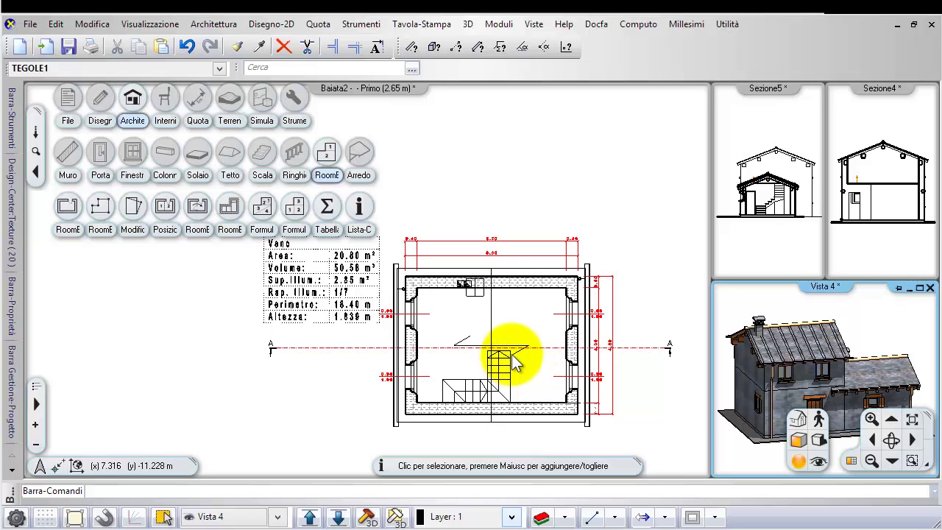
pyautogui.click(494, 294)
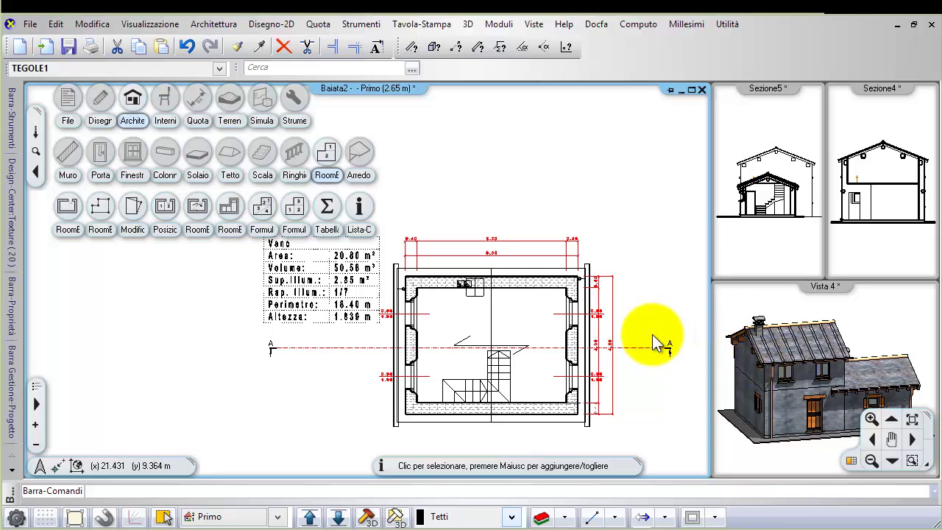
pyautogui.moveTo(620, 332)
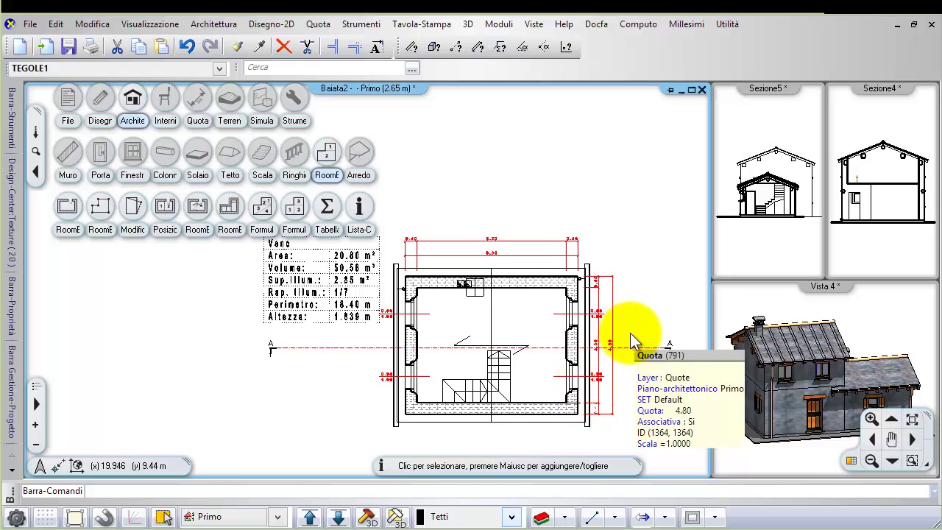
pyautogui.moveTo(618, 341); pyautogui.dragTo(627, 341, button='middle')
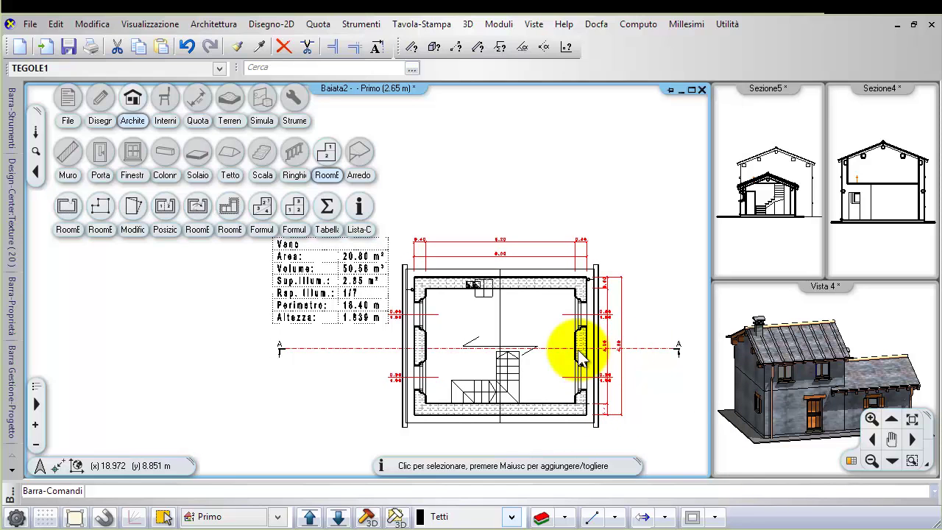
pyautogui.moveTo(582, 360)
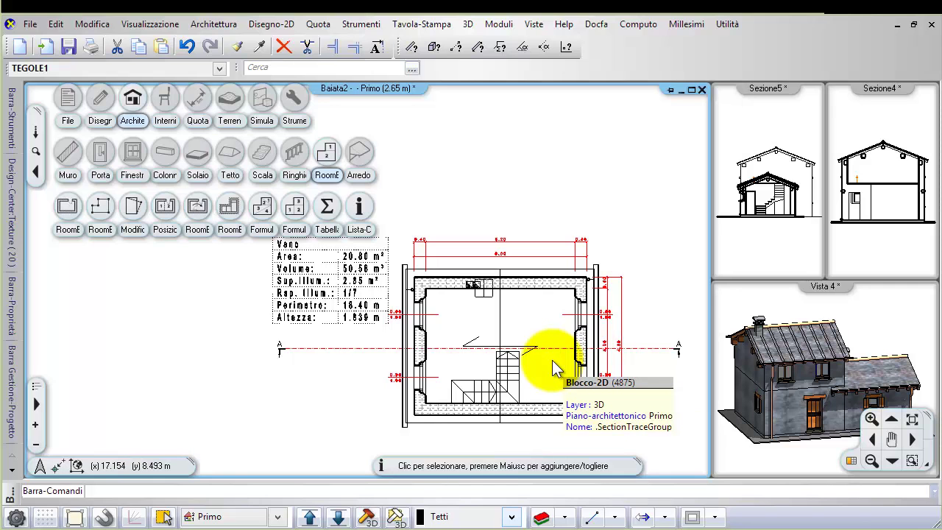
# Start a new roof dormer (Abbaino) of type Triangolo with Elevazione dal Colmo-Tetto enabled.
pyautogui.click(229, 153)
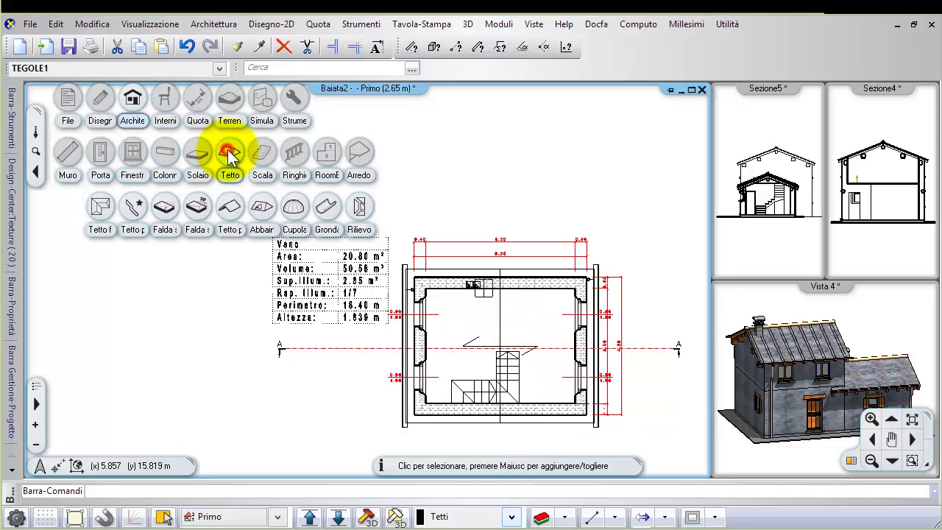
pyautogui.click(263, 214)
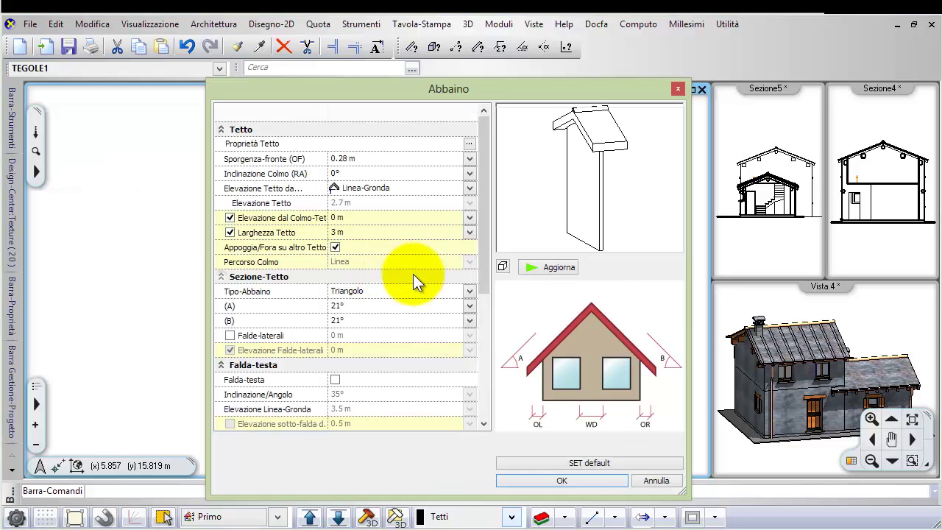
pyautogui.click(470, 292)
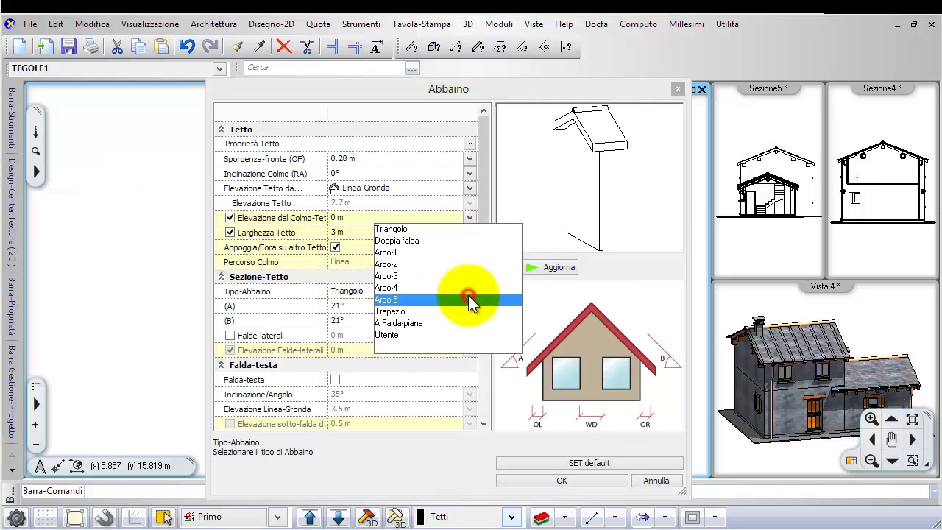
pyautogui.click(424, 229)
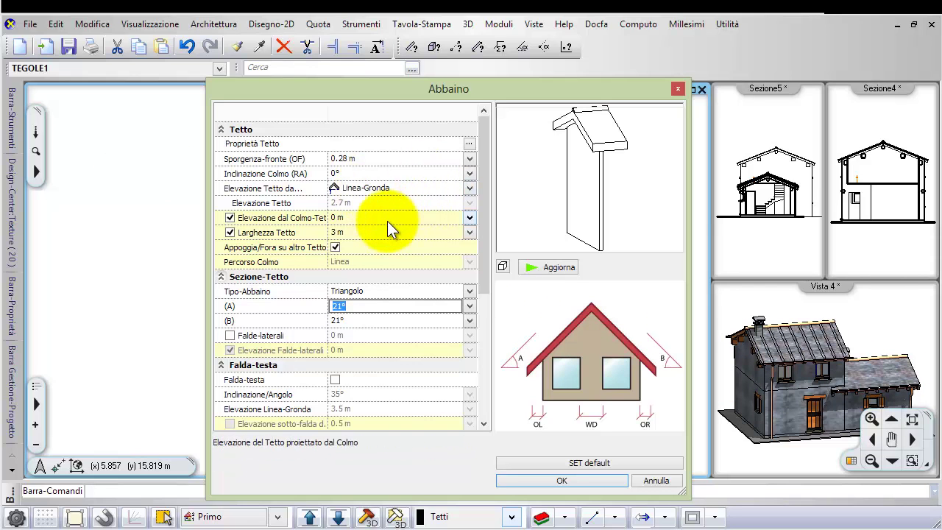
pyautogui.click(230, 218)
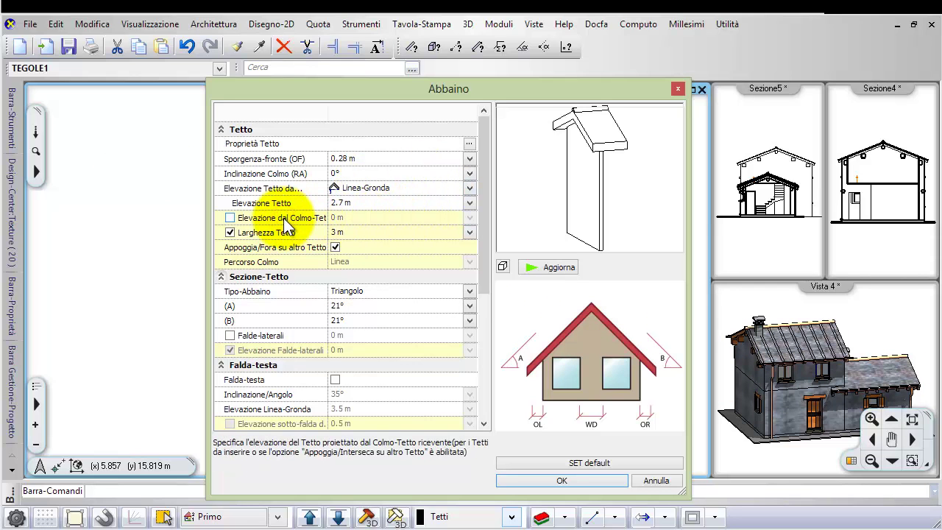
pyautogui.click(284, 219)
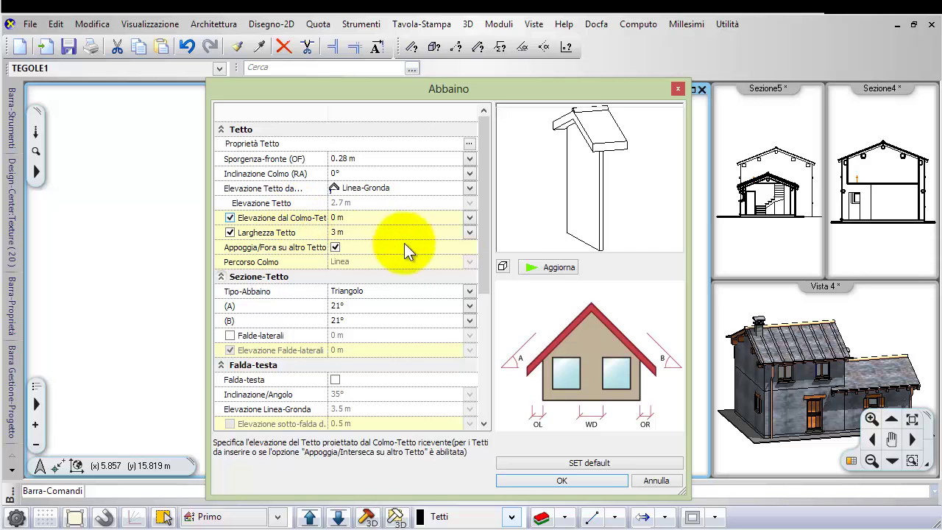
# Review the dormer's preview, head slope (Falda-testa) options and advanced settings for overhangs, walls and windows.
pyautogui.click(555, 263)
pyautogui.moveTo(486, 300); pyautogui.dragTo(490, 405)
pyautogui.click(534, 482)
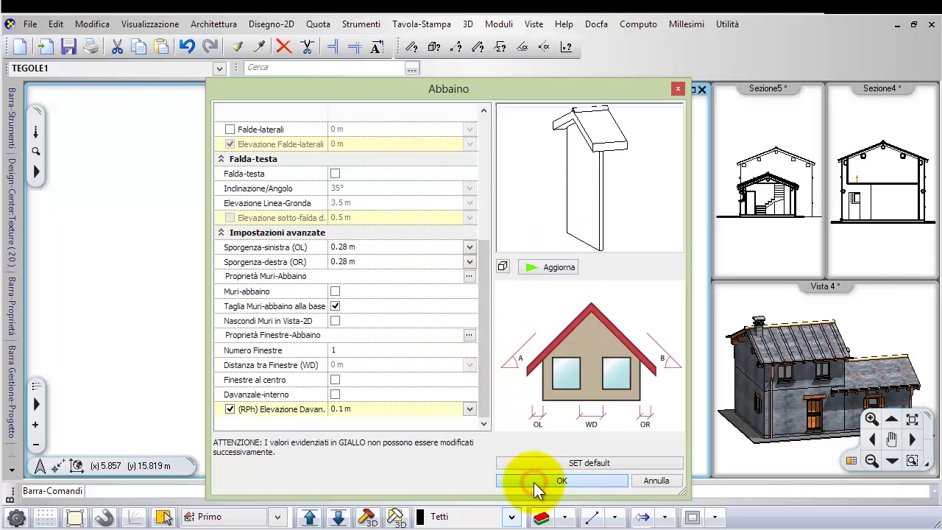
pyautogui.click(357, 188)
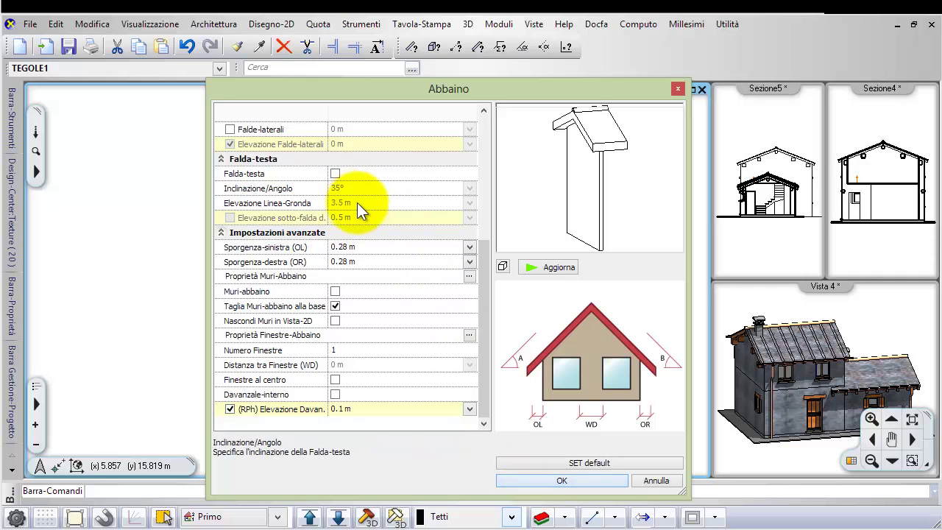
pyautogui.click(356, 204)
pyautogui.moveTo(486, 286); pyautogui.dragTo(483, 196)
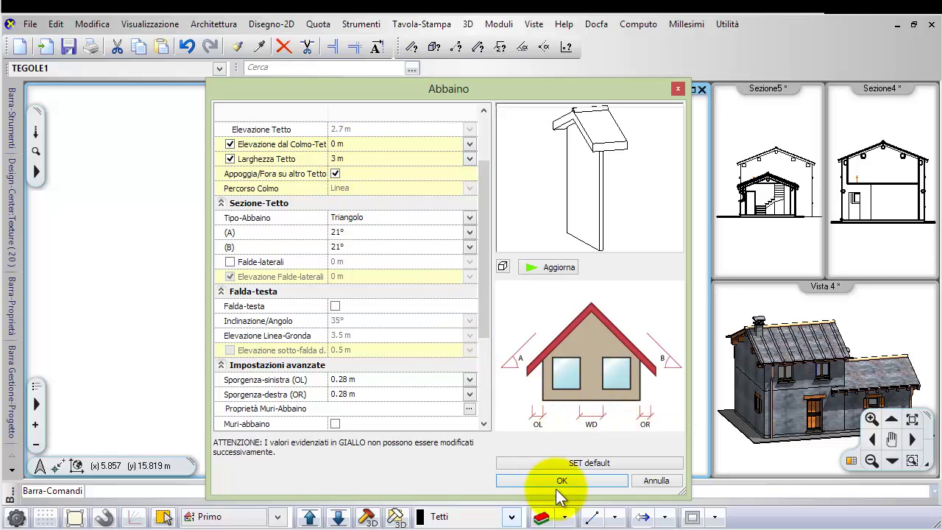
pyautogui.moveTo(485, 296); pyautogui.dragTo(505, 448)
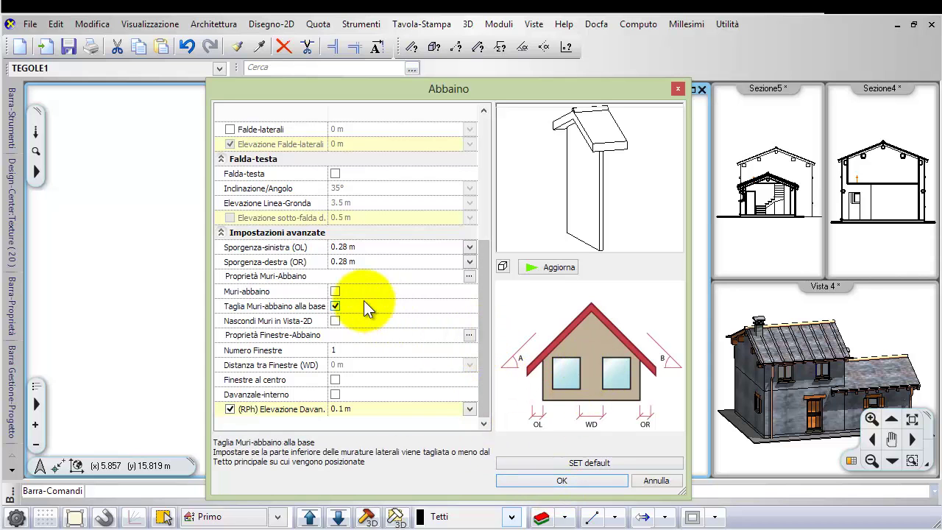
# Accept the dormer settings with the option to rest on and pierce the destination roof, and place it on the main roof between the two windows.
pyautogui.click(559, 483)
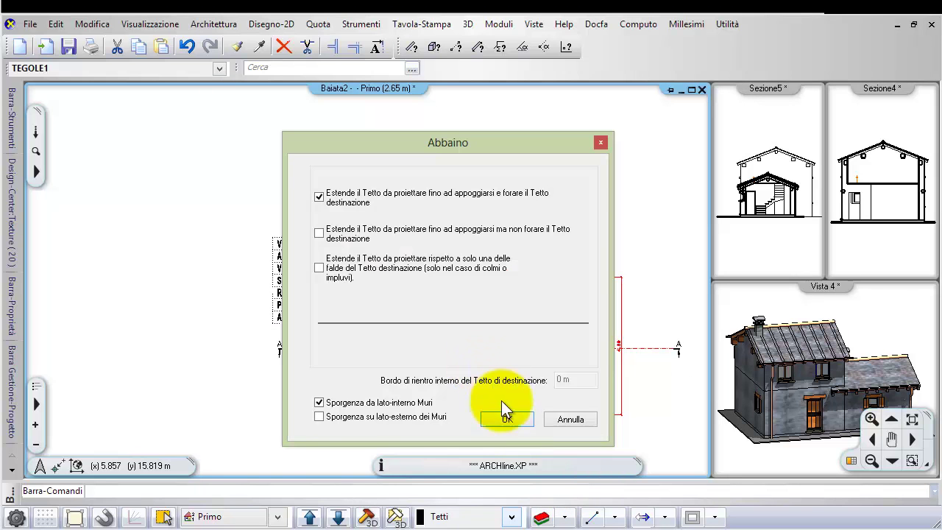
pyautogui.click(506, 419)
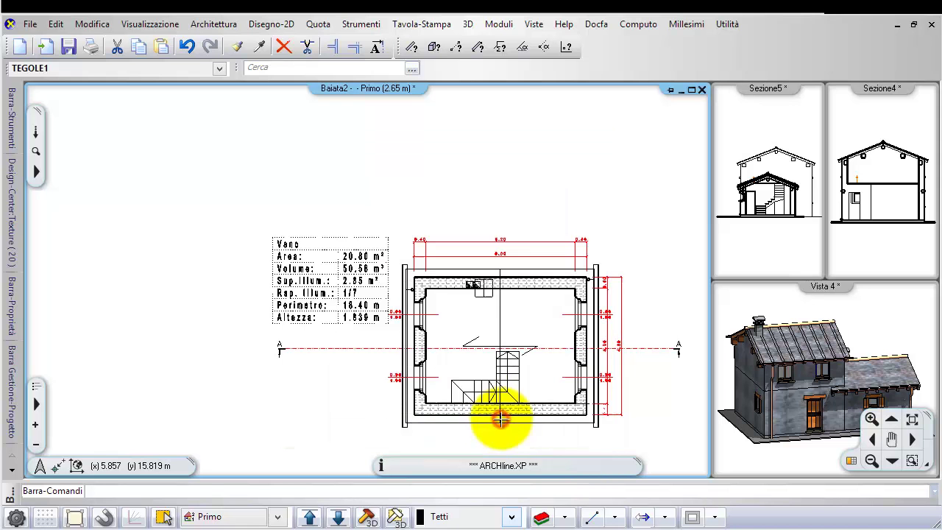
pyautogui.scroll(5, 452, 377)
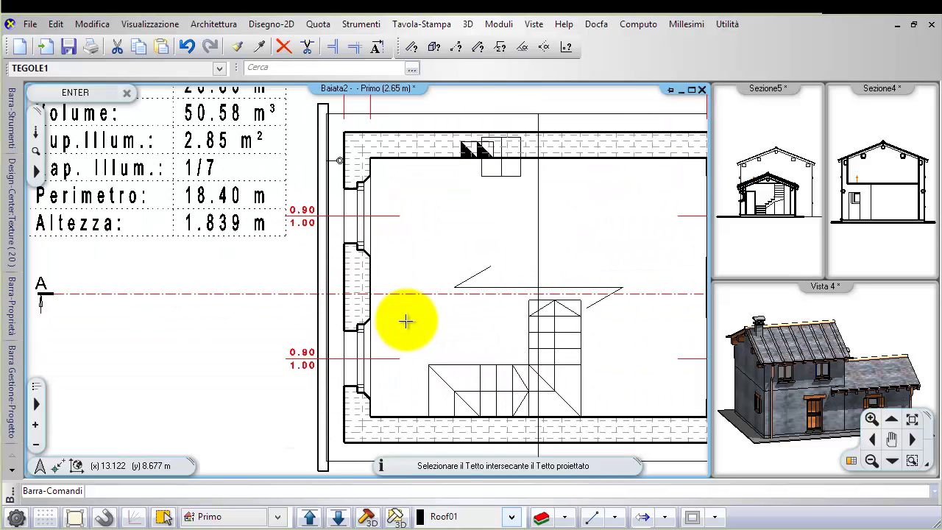
pyautogui.scroll(1, 385, 294)
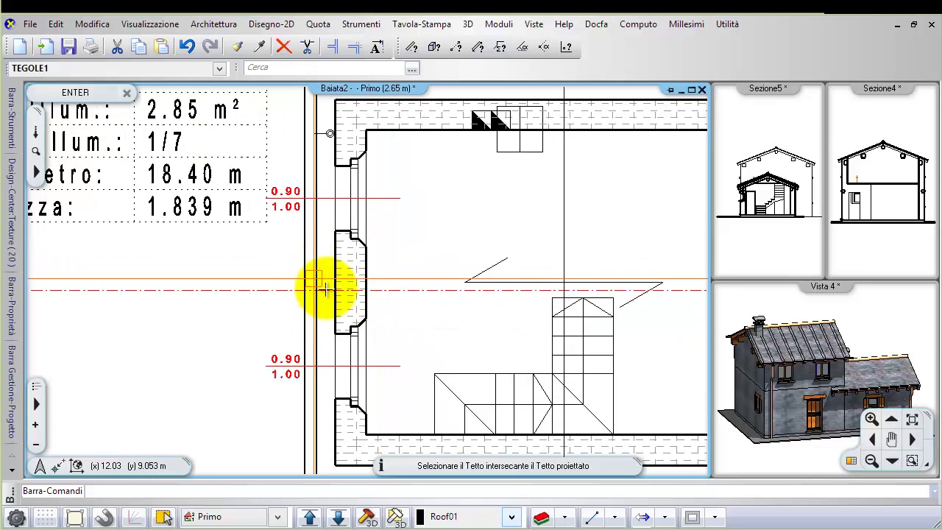
pyautogui.click(316, 289)
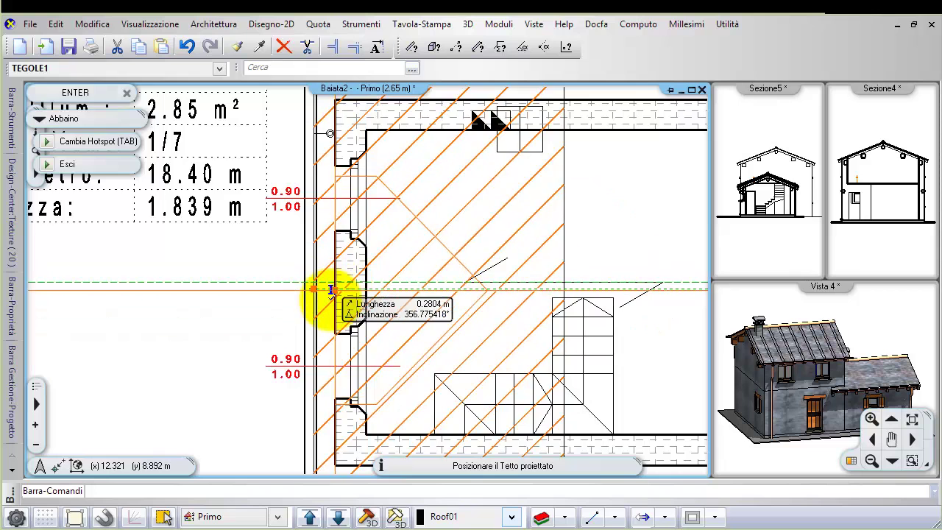
pyautogui.scroll(1, 337, 295)
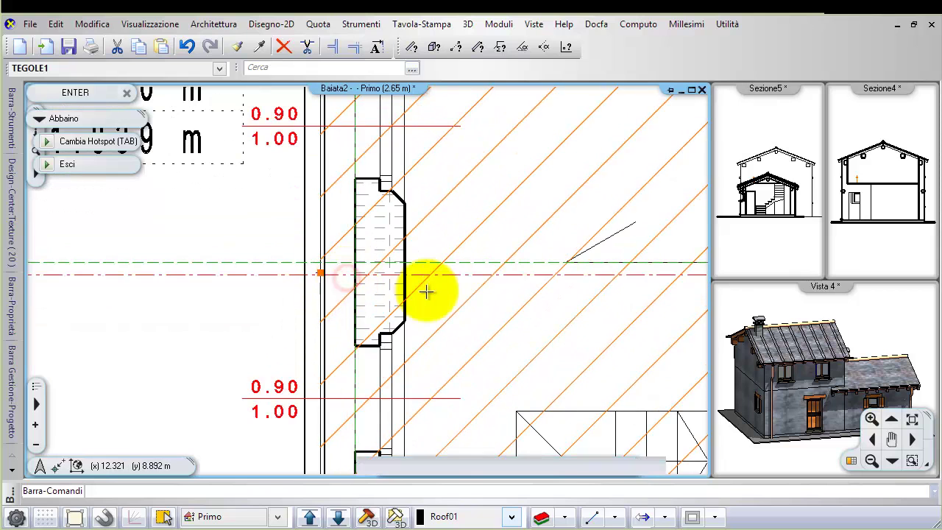
pyautogui.scroll(-1, 425, 291)
pyautogui.scroll(-1, 428, 292)
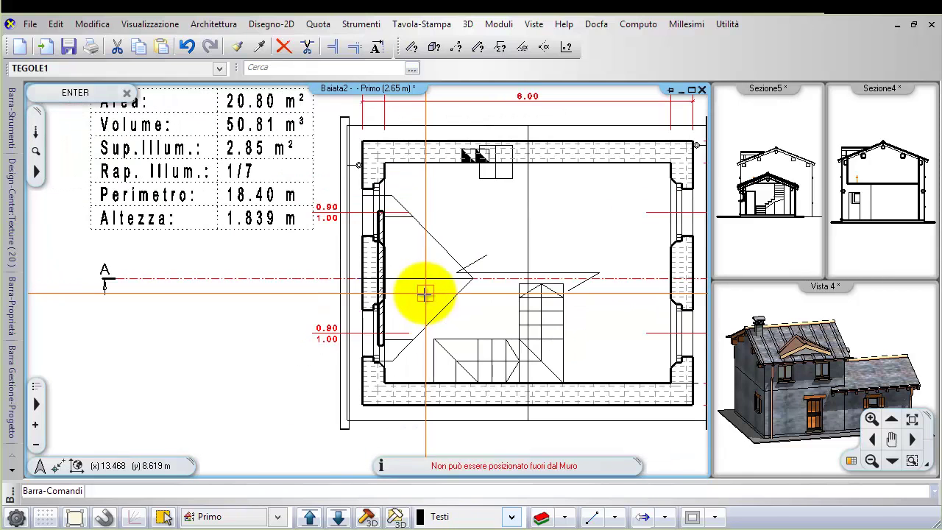
# Edit the placed dormer: disable Elevazione dal Colmo-Tetto and set Elevazione Tetto to 2 m.
pyautogui.click(850, 335)
pyautogui.scroll(5, 784, 355)
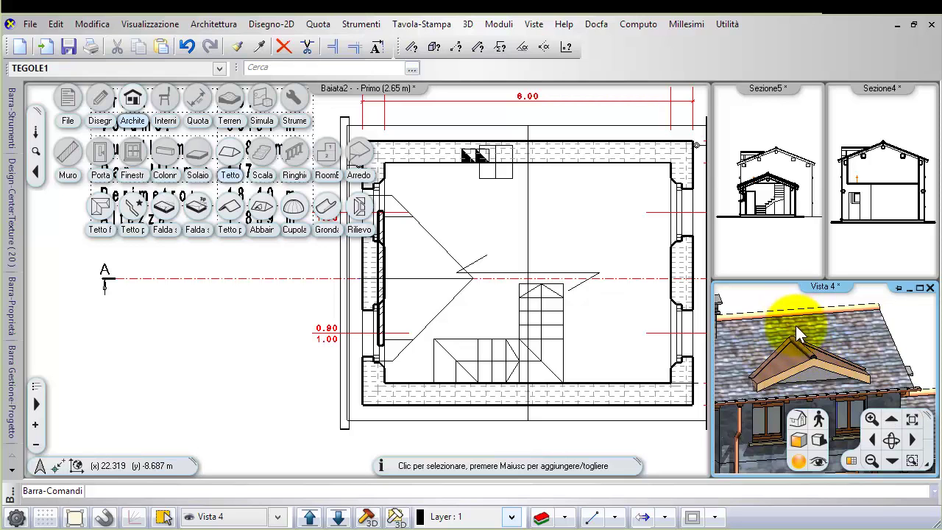
pyautogui.click(806, 365)
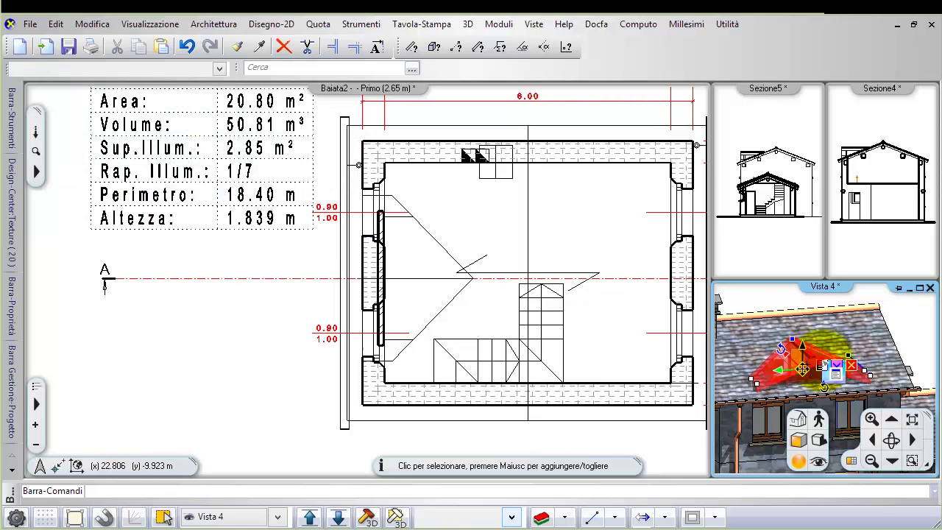
pyautogui.doubleClick(806, 365)
pyautogui.click(379, 202)
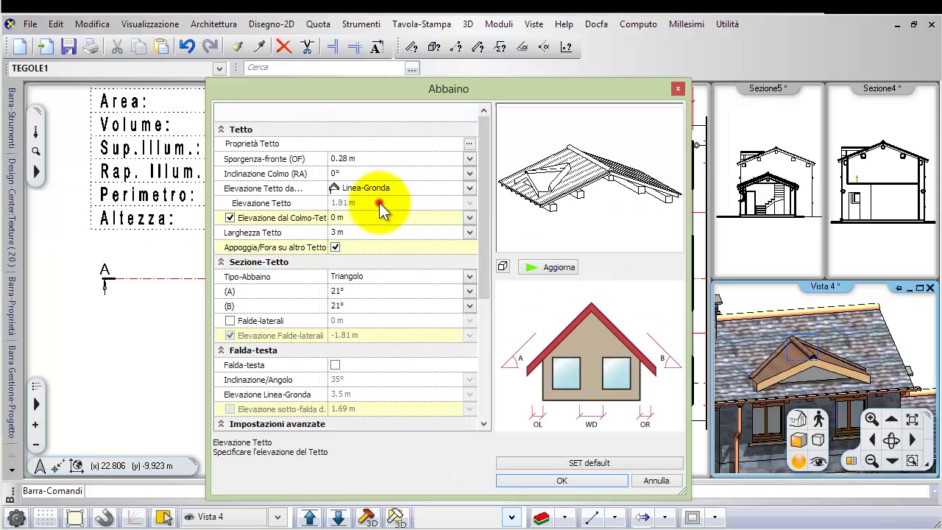
pyautogui.click(230, 218)
pyautogui.click(371, 204)
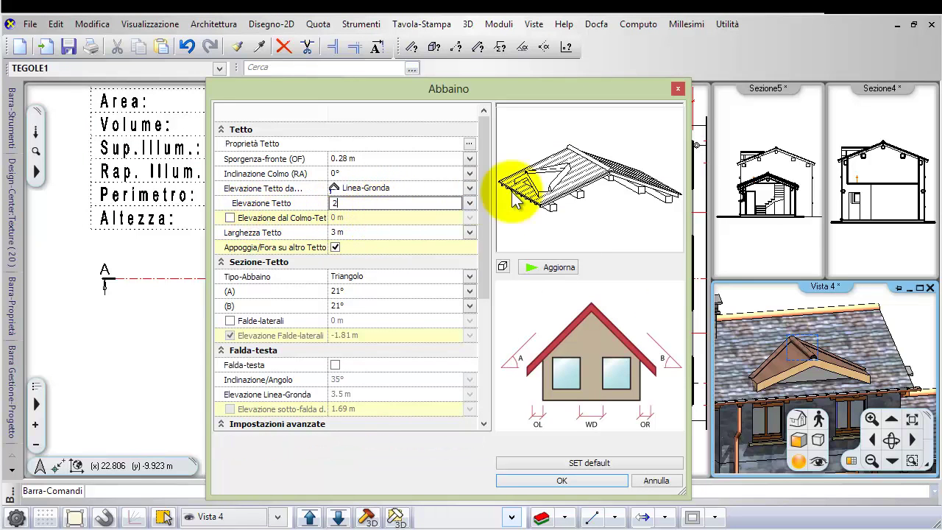
pyautogui.click(555, 265)
pyautogui.moveTo(572, 211); pyautogui.dragTo(596, 190)
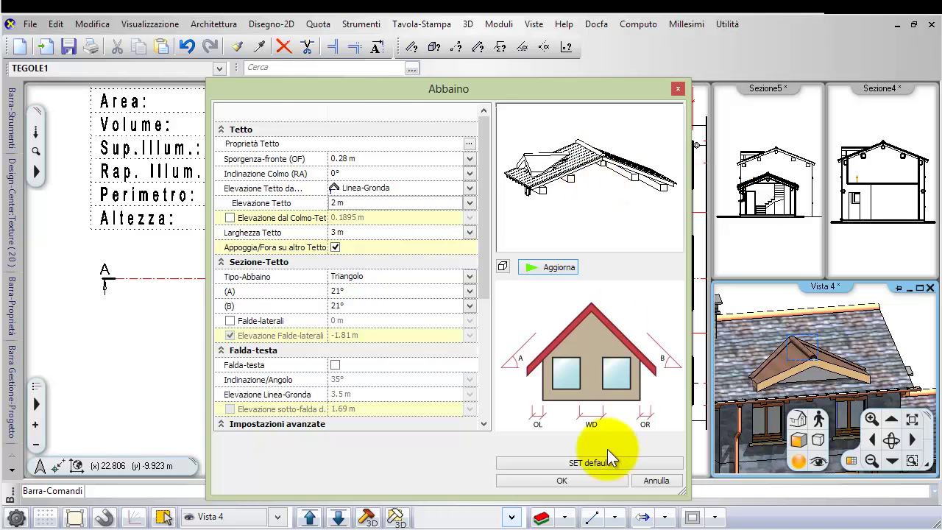
pyautogui.click(562, 480)
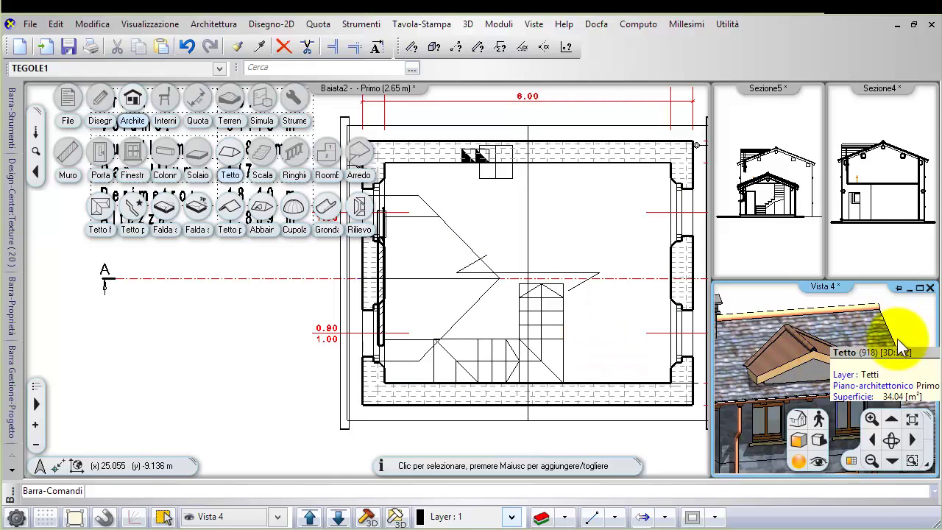
# Swap the Vista 4 3D view into the large viewport in place of the floor plan, framing the dormer.
pyautogui.moveTo(907, 374)
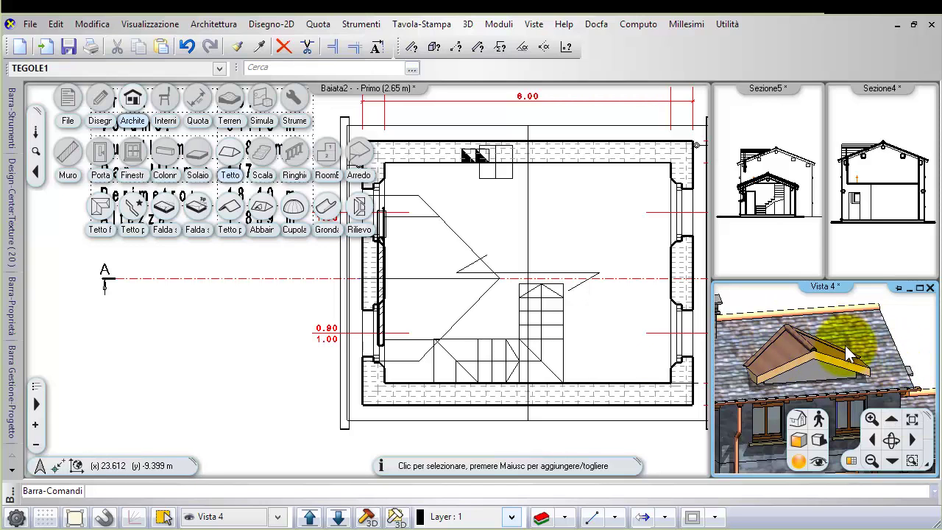
pyautogui.moveTo(813, 352)
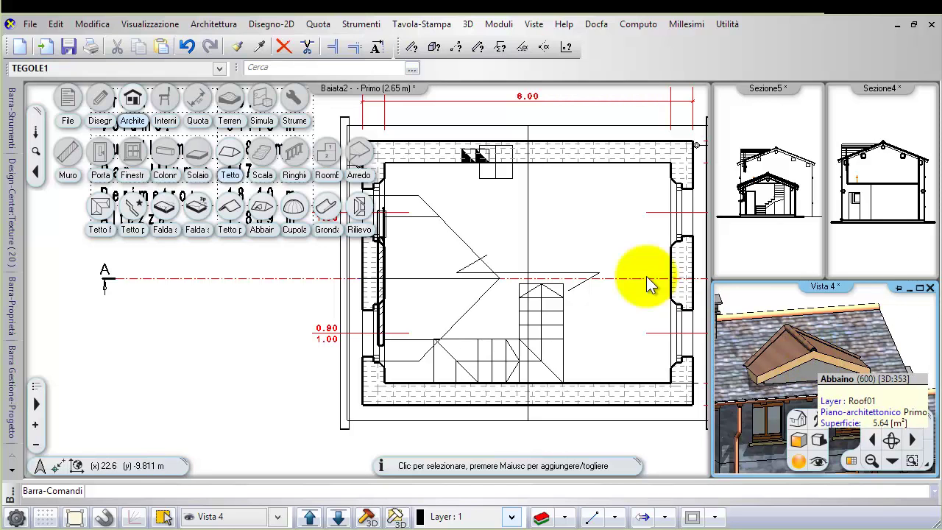
pyautogui.click(910, 330)
pyautogui.press('Escape')
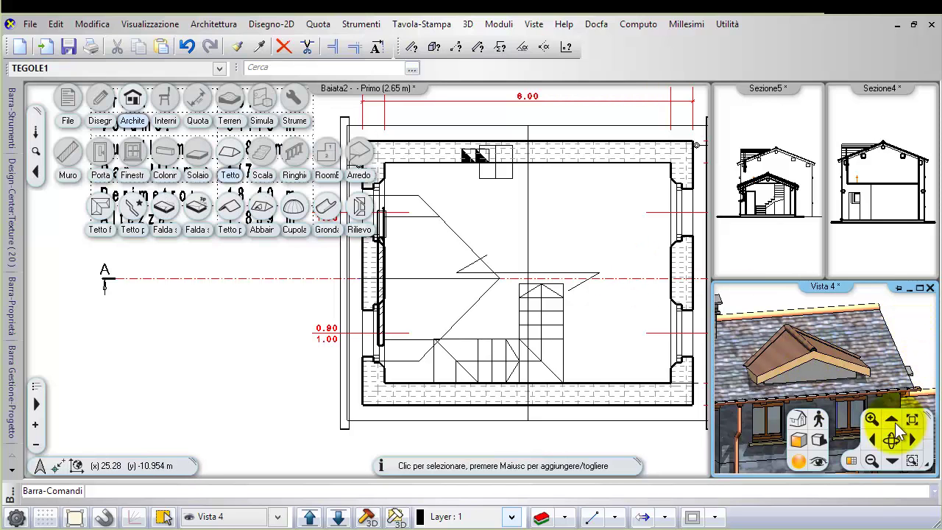
pyautogui.click(851, 460)
pyautogui.scroll(10, 432, 280)
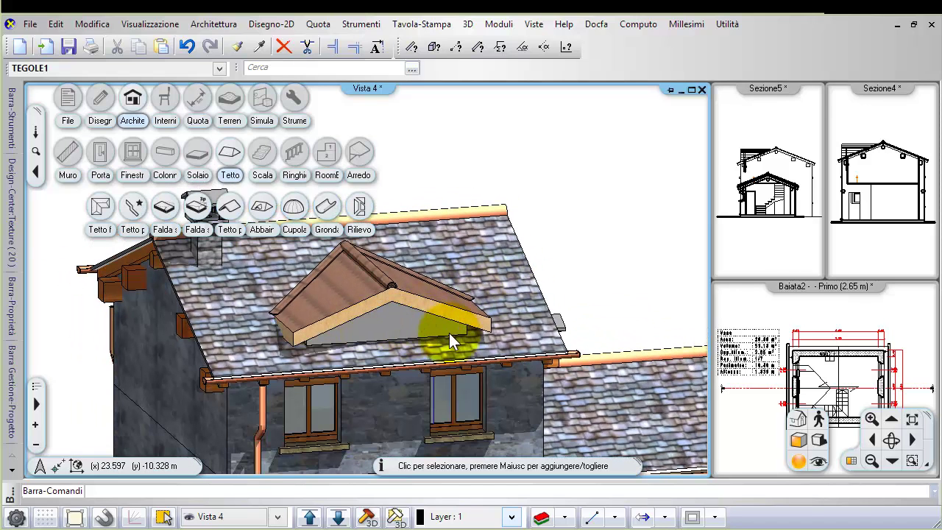
# Copy the main roof's Texture-sopra, Texture-lato, Texture-sotto, Travi and Tegole properties onto the dormer.
pyautogui.click(467, 259)
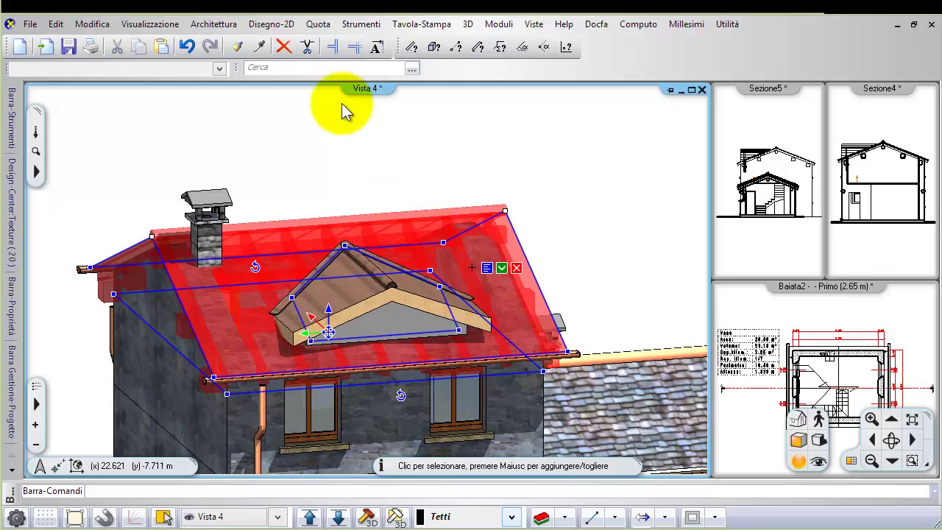
pyautogui.click(239, 47)
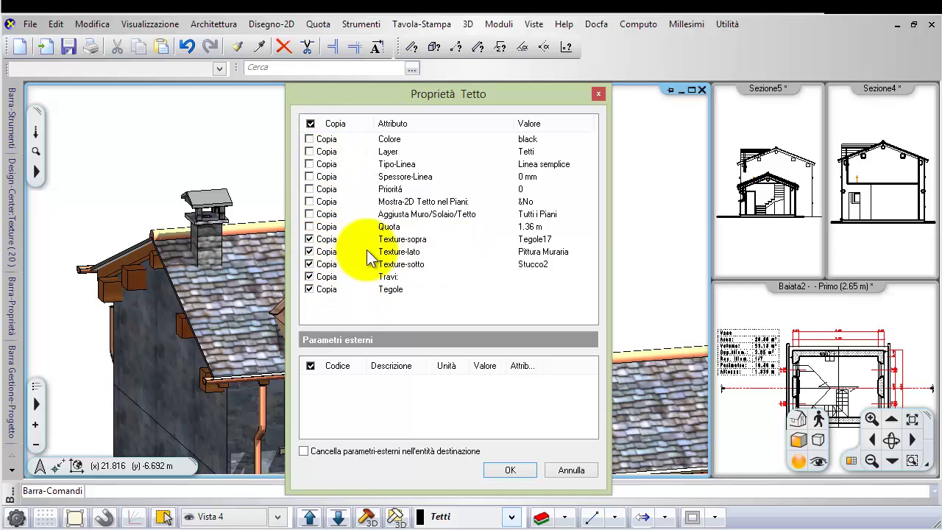
pyautogui.click(515, 471)
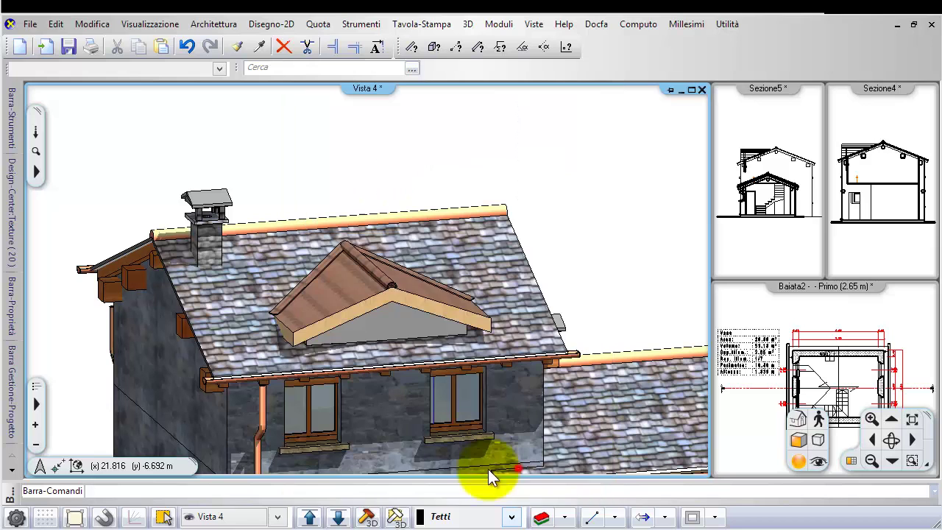
pyautogui.click(392, 296)
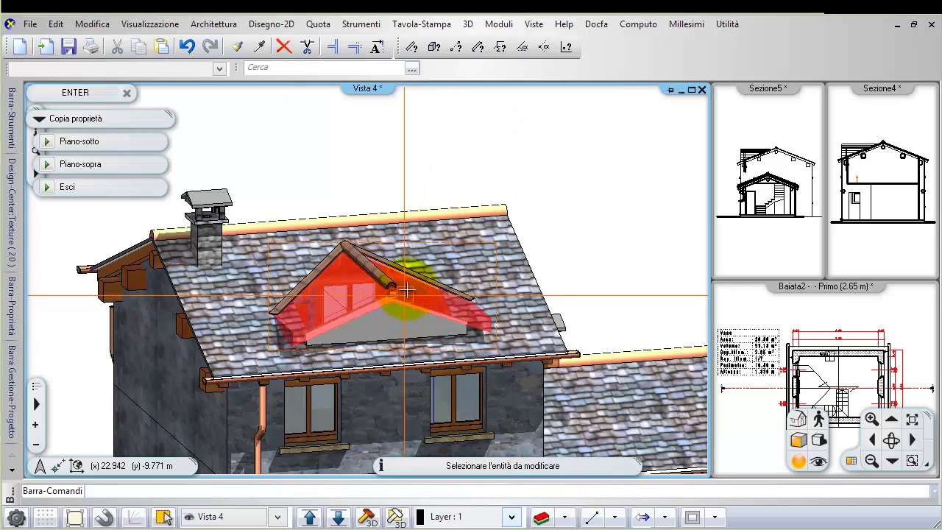
pyautogui.click(435, 214)
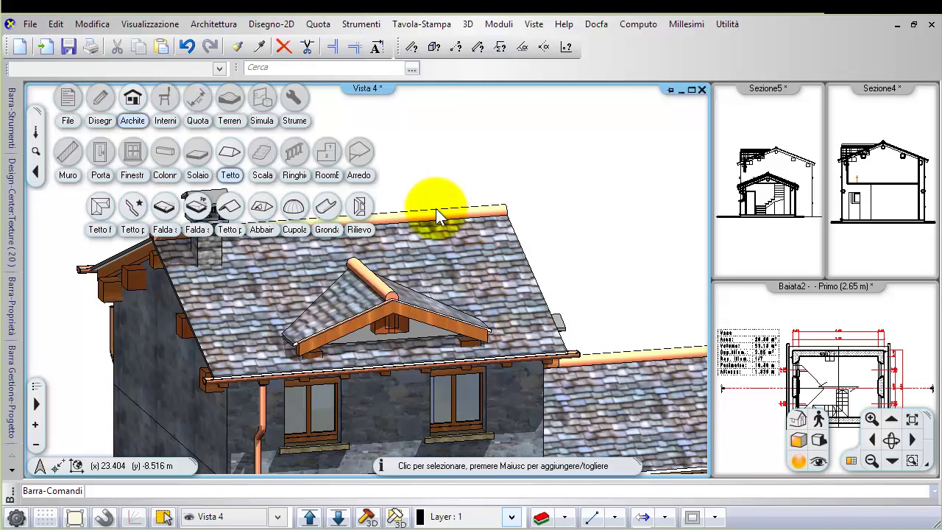
# Edit the dormer's Elevazione Tetto, previewing it at 2.2 m and 2.4 m, and accept 2.4 m.
pyautogui.moveTo(428, 280); pyautogui.dragTo(372, 322, button='middle')
pyautogui.scroll(5, 433, 273)
pyautogui.scroll(-3, 422, 310)
pyautogui.scroll(-2, 424, 318)
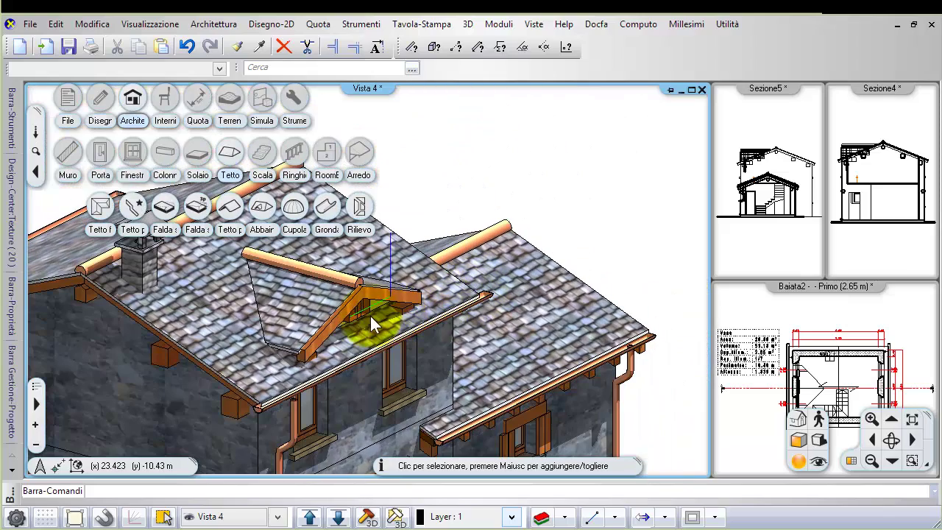
pyautogui.click(328, 303)
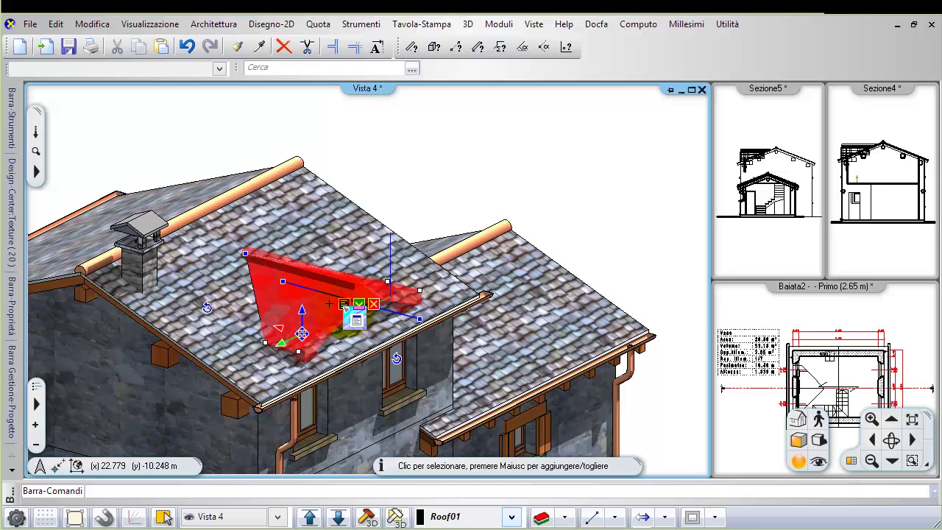
pyautogui.click(359, 322)
pyautogui.click(375, 203)
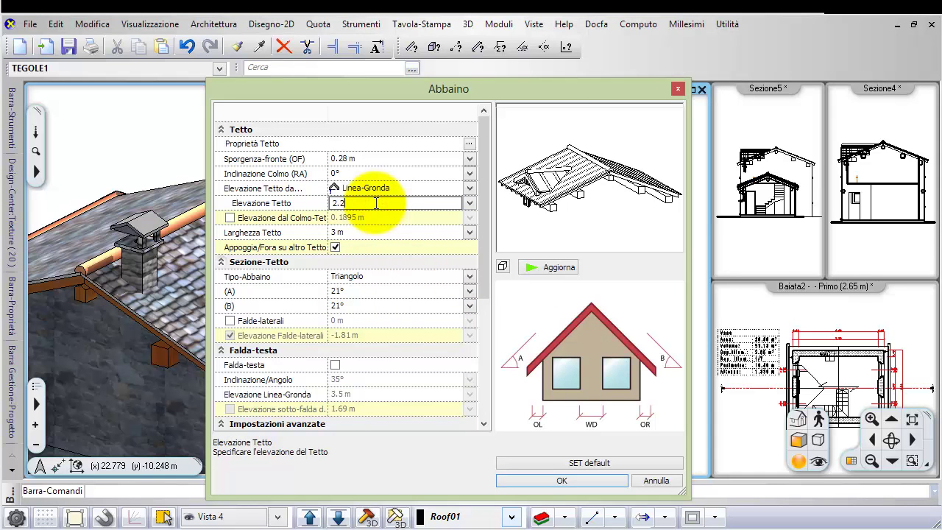
pyautogui.click(554, 267)
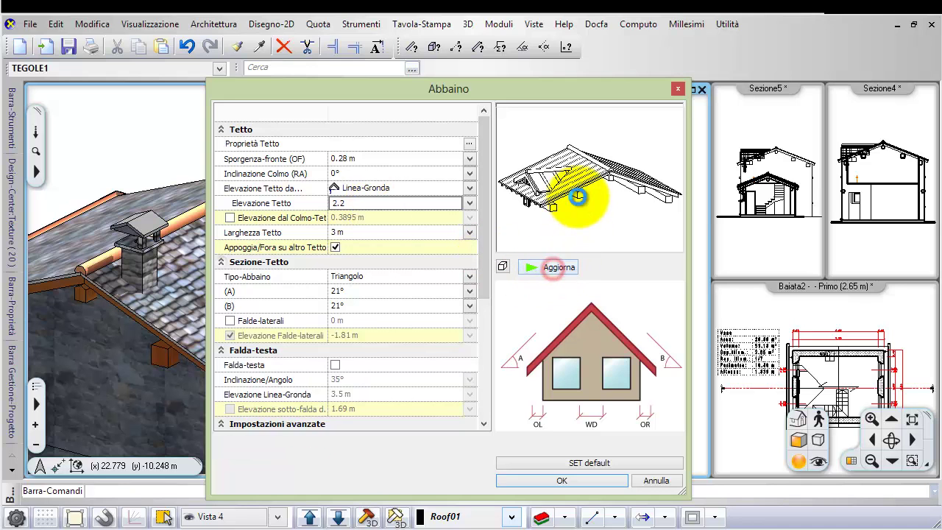
pyautogui.click(376, 200)
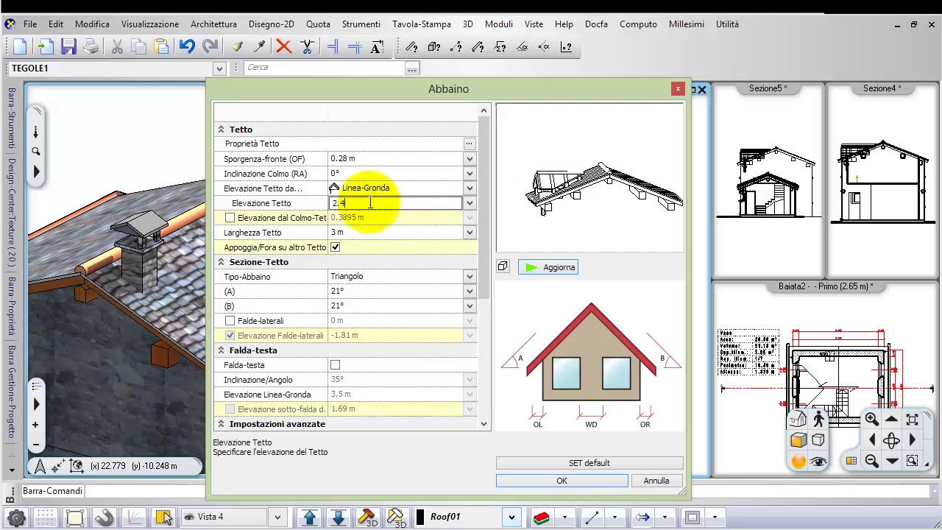
pyautogui.click(549, 269)
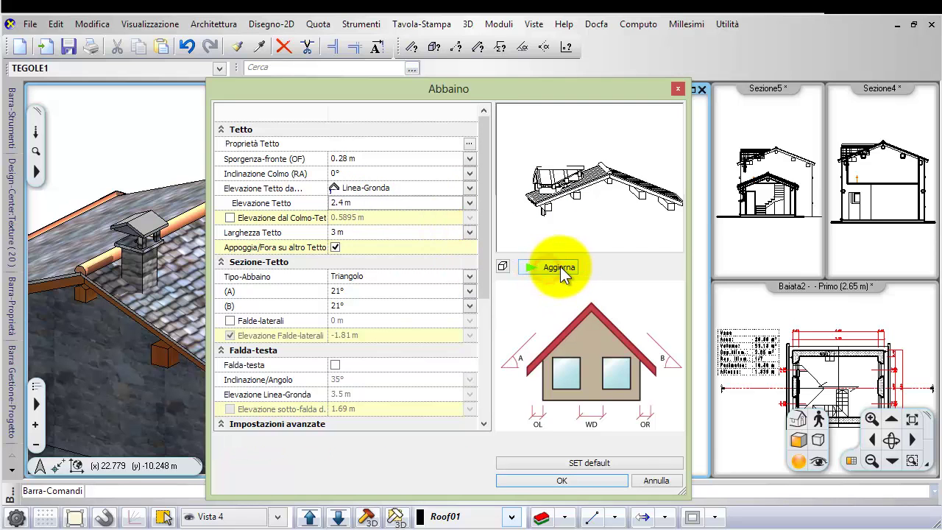
pyautogui.click(589, 482)
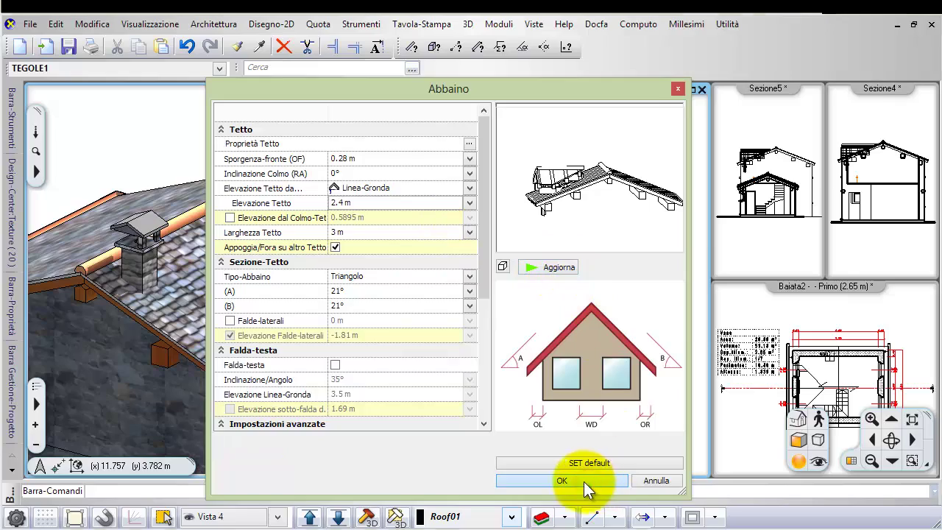
# Check the raised dormer in 3D and swap the Primo floor plan into the large viewport in place of Vista 4.
pyautogui.moveTo(475, 328); pyautogui.dragTo(438, 371, button='middle')
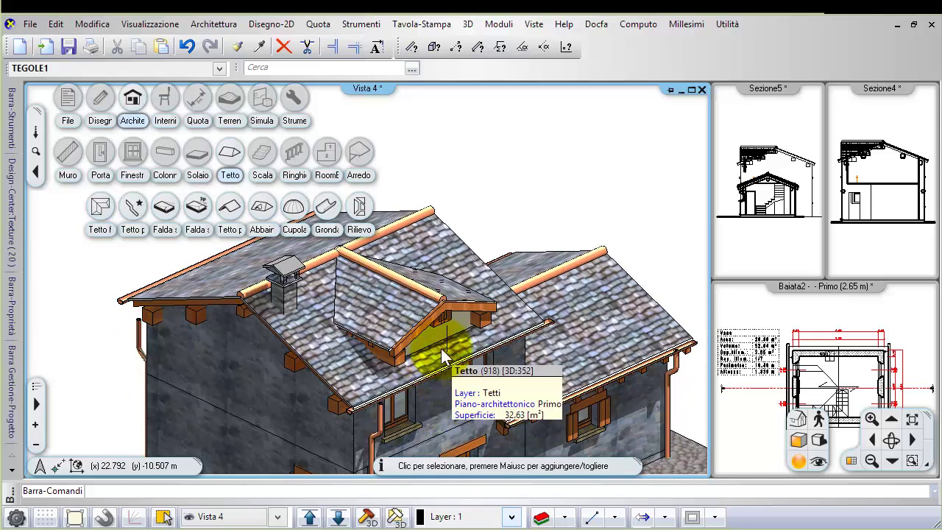
pyautogui.moveTo(445, 353); pyautogui.dragTo(442, 269, button='middle')
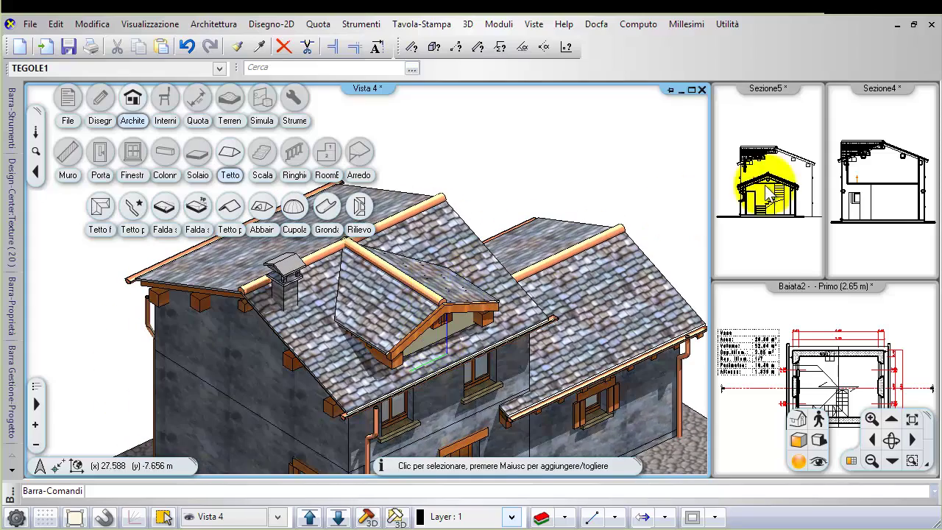
pyautogui.doubleClick(795, 311)
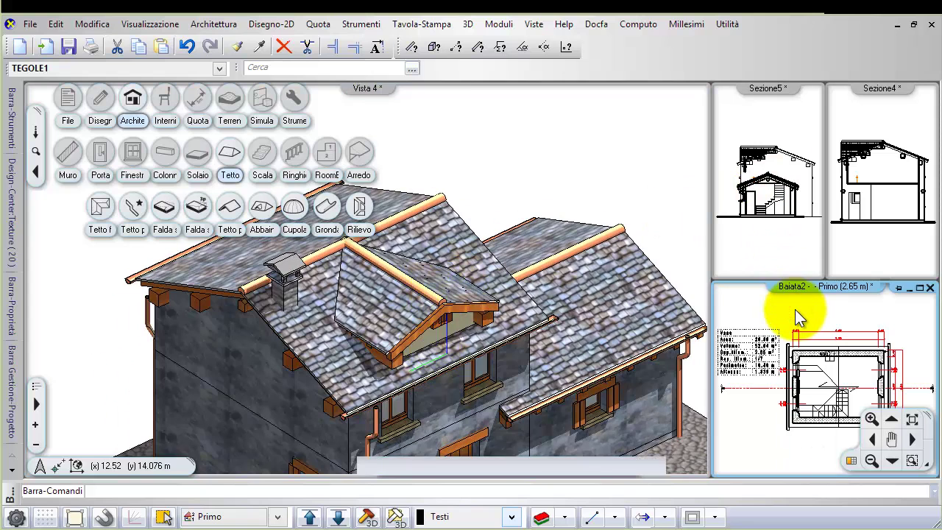
pyautogui.moveTo(405, 311); pyautogui.dragTo(505, 337, button='middle')
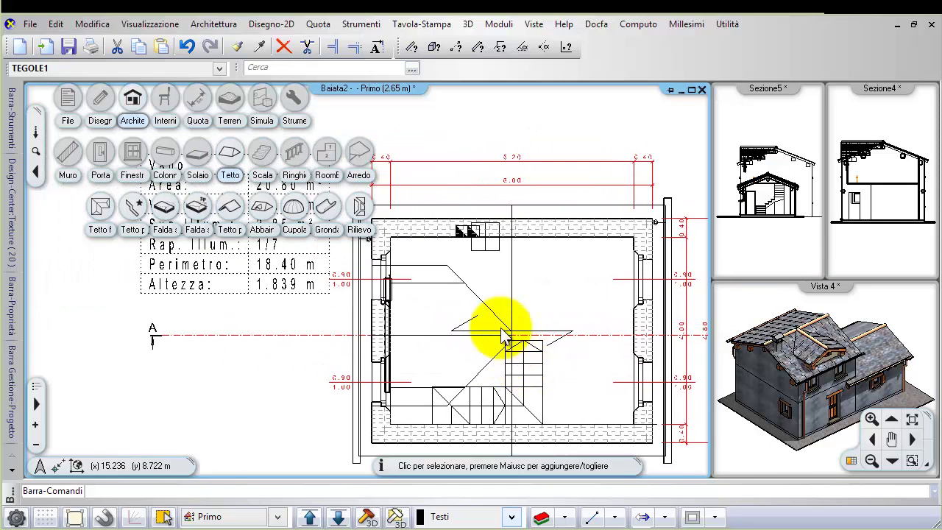
# Open the main roof's settings, inspect the beams and dormer opening from below and above in the preview, and cancel.
pyautogui.click(429, 206)
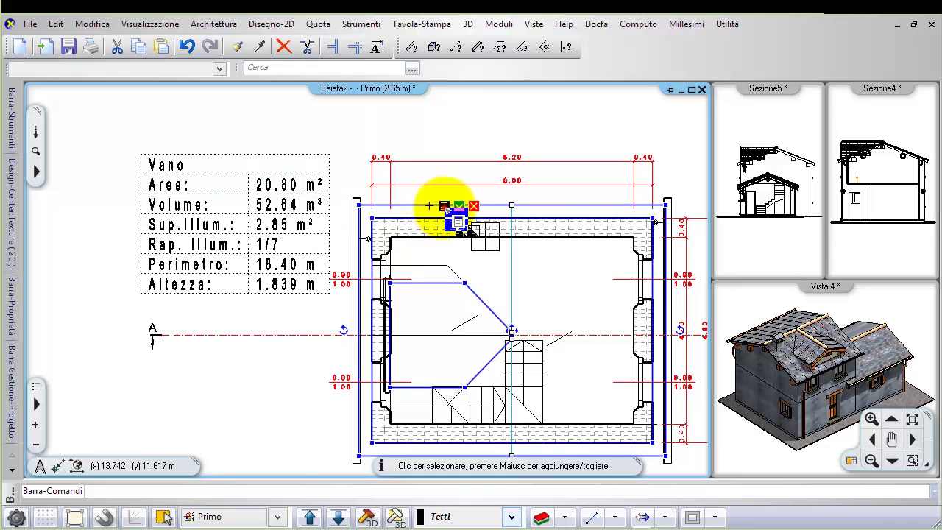
pyautogui.click(444, 207)
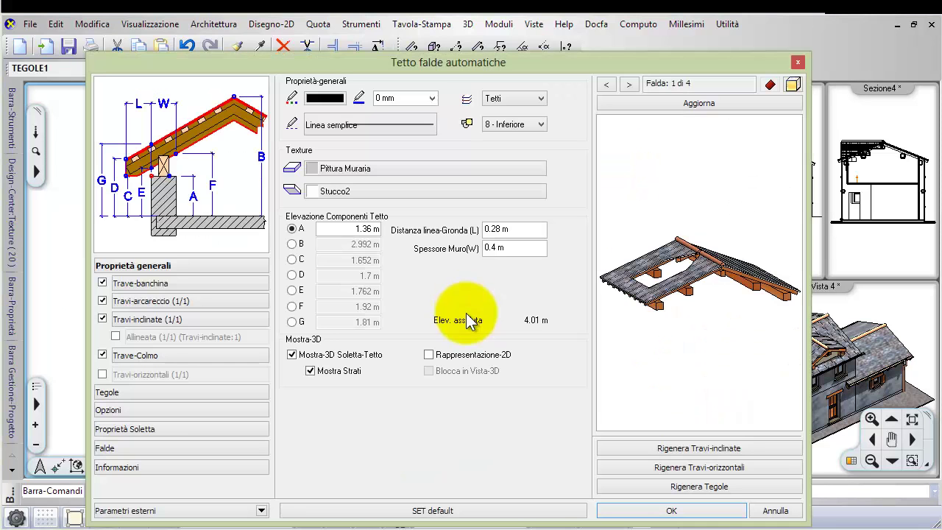
pyautogui.moveTo(712, 331); pyautogui.dragTo(722, 242)
pyautogui.moveTo(722, 242); pyautogui.dragTo(720, 293, button='middle')
pyautogui.scroll(2, 670, 323)
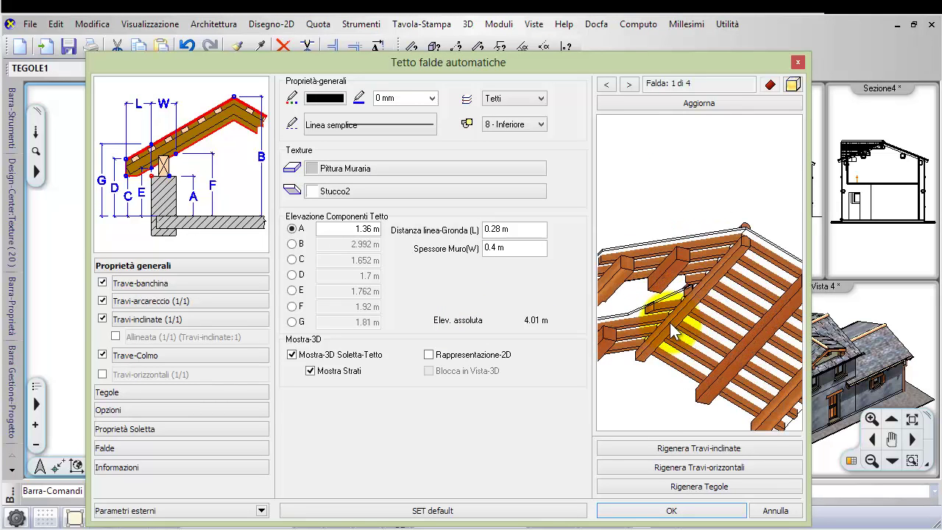
pyautogui.moveTo(793, 340); pyautogui.dragTo(675, 329)
pyautogui.scroll(2, 675, 329)
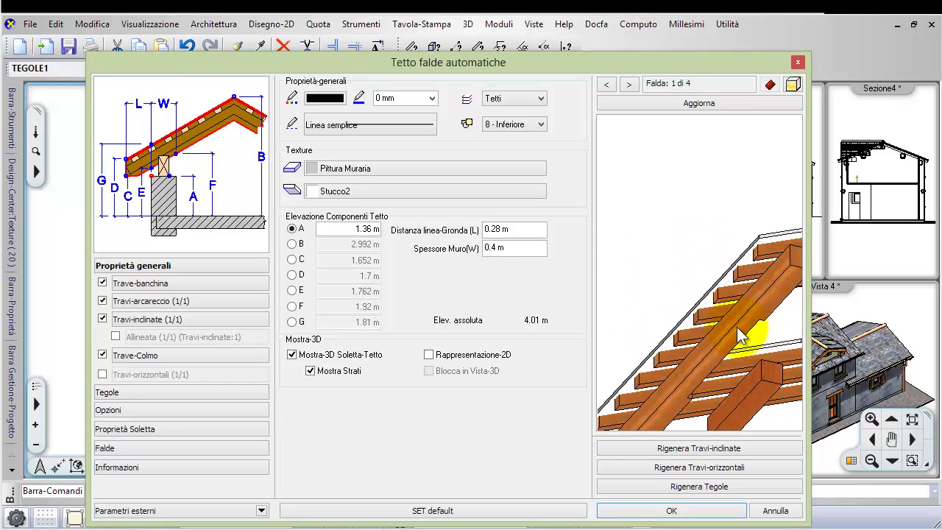
pyautogui.moveTo(735, 302); pyautogui.dragTo(731, 398)
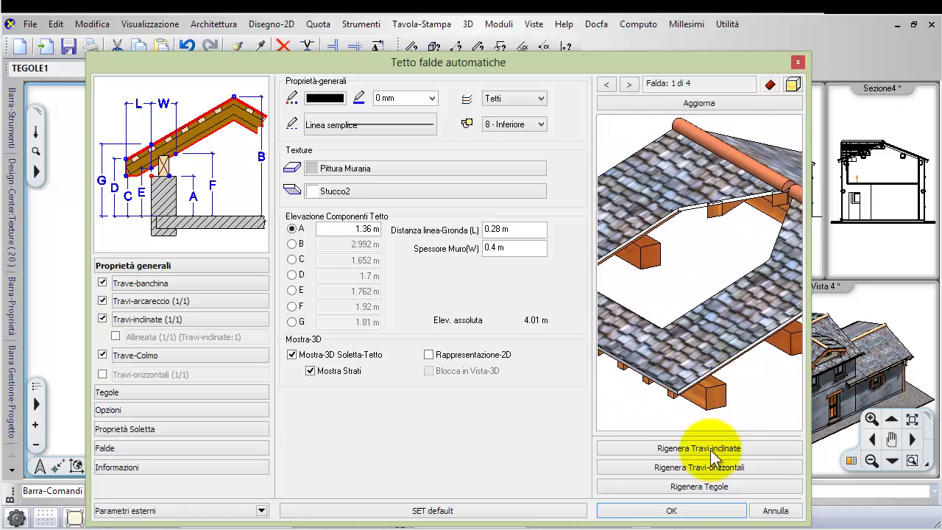
pyautogui.click(775, 511)
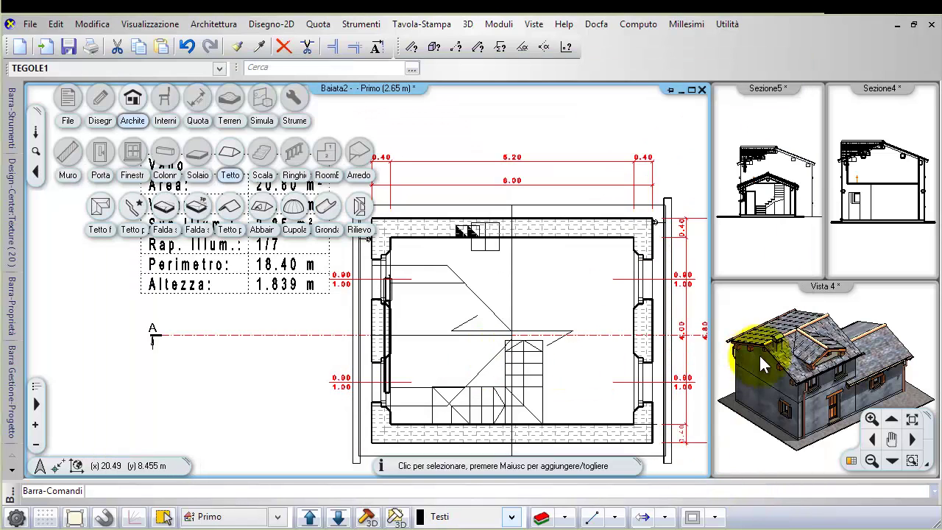
# Examine the dormer's front wall, beams and junction with the main roof in the Vista 4 3D view.
pyautogui.scroll(5, 830, 367)
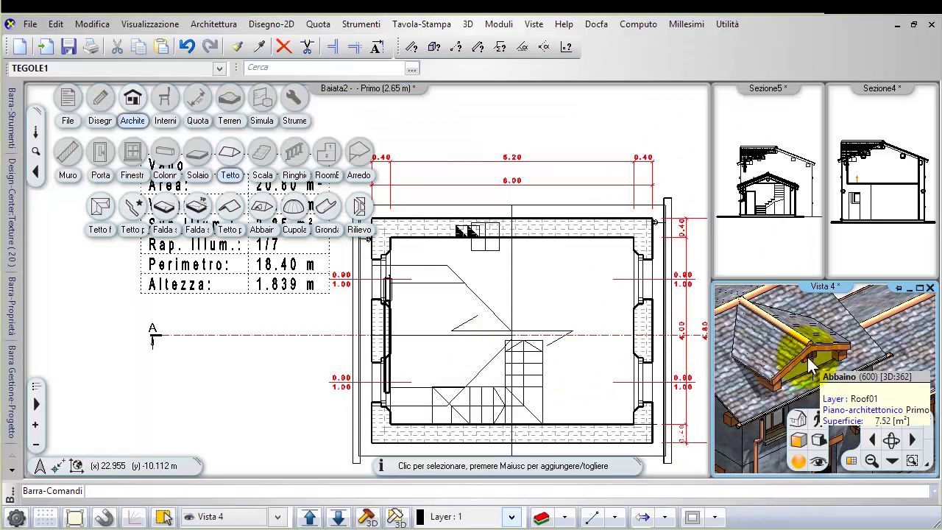
pyautogui.scroll(-3, 806, 366)
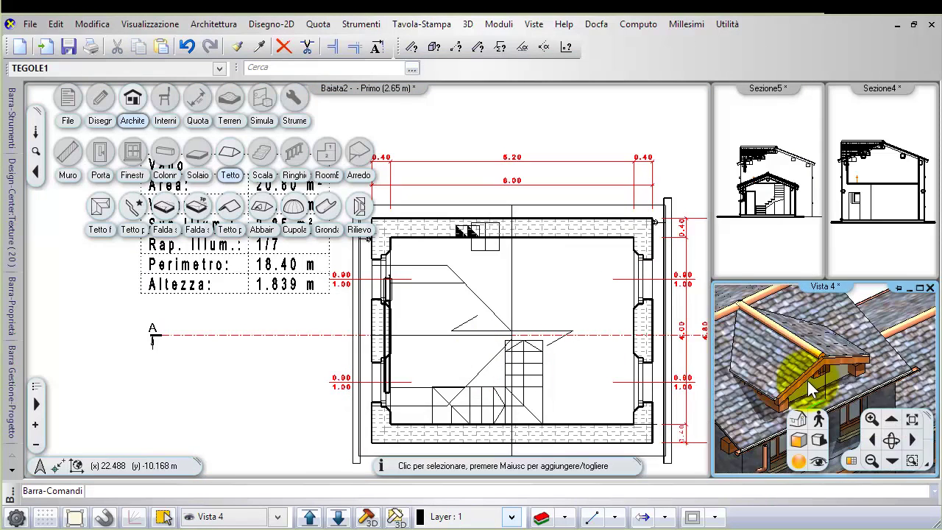
pyautogui.moveTo(801, 346); pyautogui.dragTo(788, 374, button='middle')
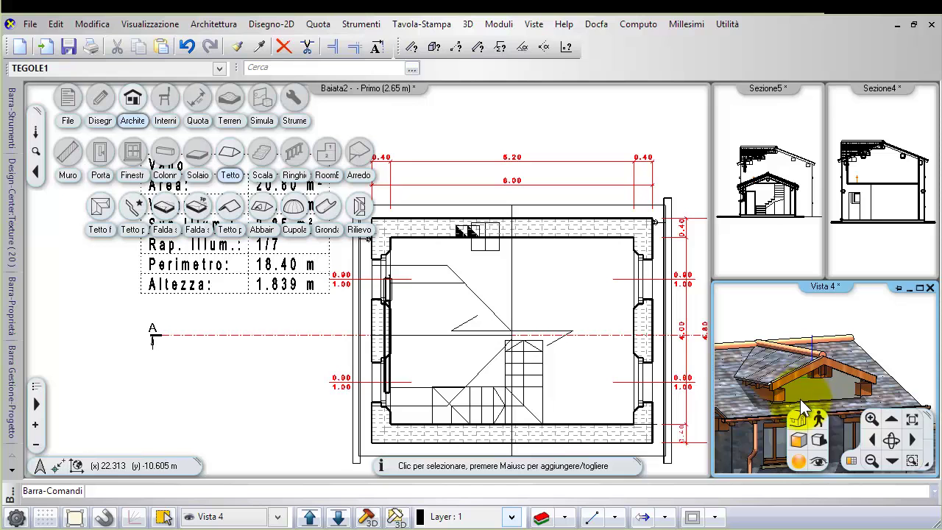
pyautogui.moveTo(806, 397); pyautogui.dragTo(776, 373, button='middle')
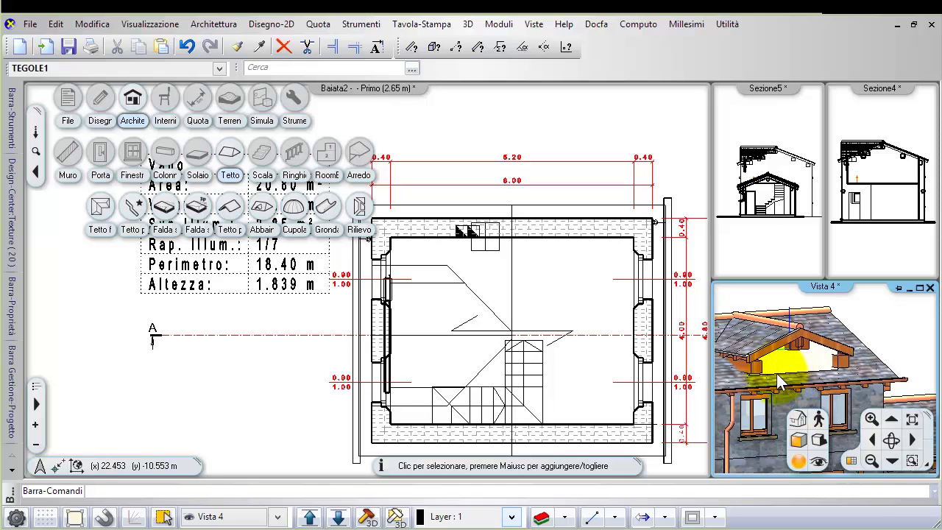
pyautogui.scroll(1, 757, 360)
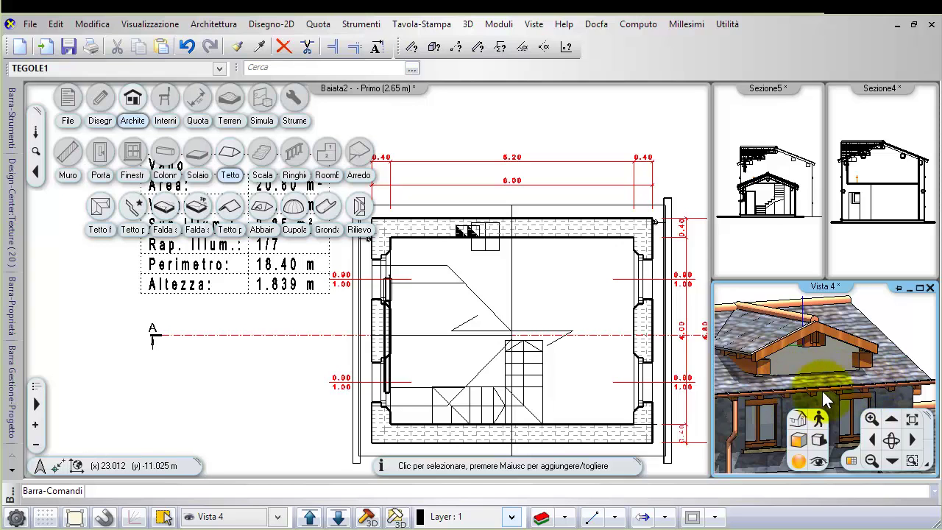
pyautogui.moveTo(823, 396); pyautogui.dragTo(786, 343)
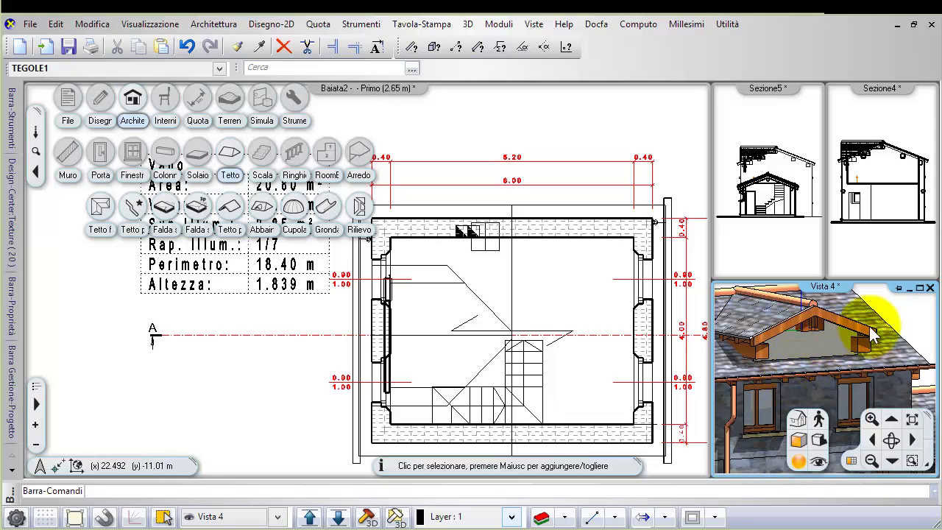
# Undo the dormer's elevation changes, copied properties and placement, removing it from the main roof.
pyautogui.click(309, 362)
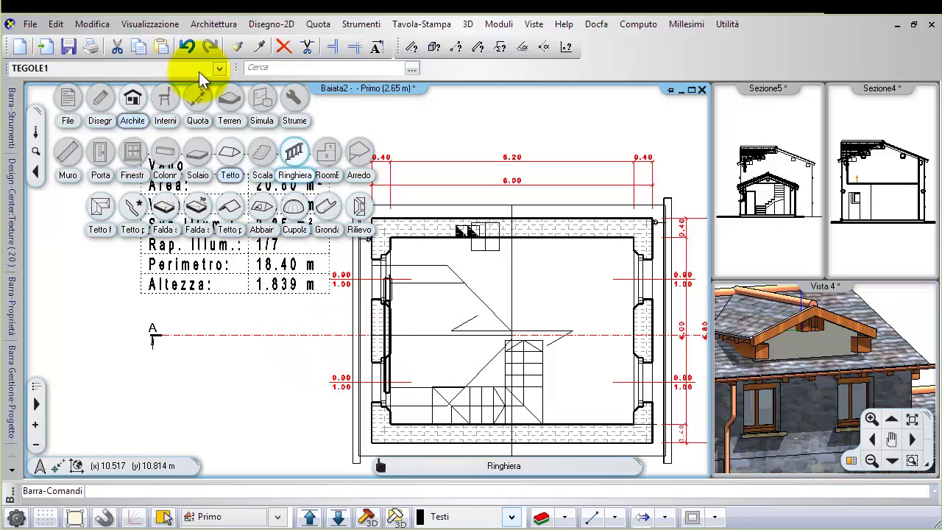
pyautogui.click(188, 47)
pyautogui.click(188, 47)
pyautogui.click(188, 47)
pyautogui.click(188, 47)
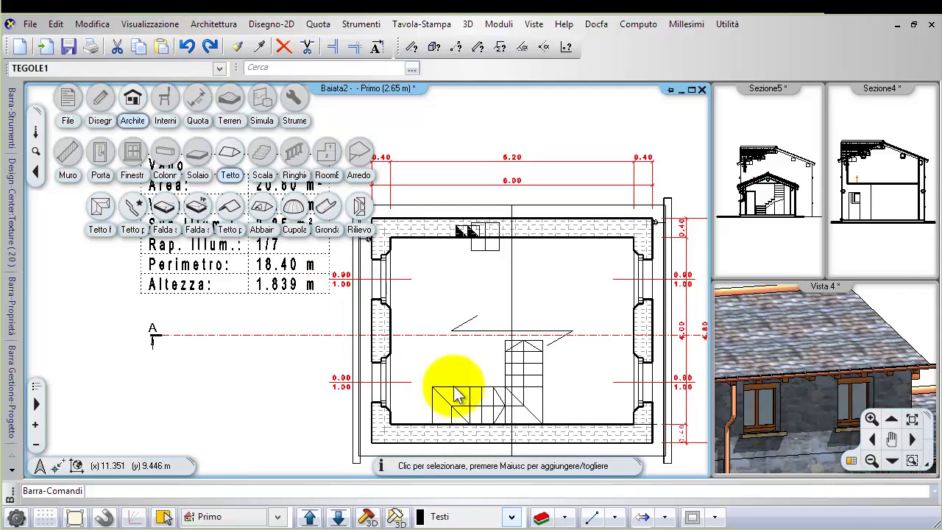
# Enable Rappresentazione-2D in the main roof's settings to draw its beams in the Primo floor plan.
pyautogui.moveTo(477, 304)
pyautogui.mouseDown(button='middle')
pyautogui.moveTo(457, 343)
pyautogui.moveTo(462, 304)
pyautogui.mouseUp(button='middle')
pyautogui.scroll(2, 445, 328)
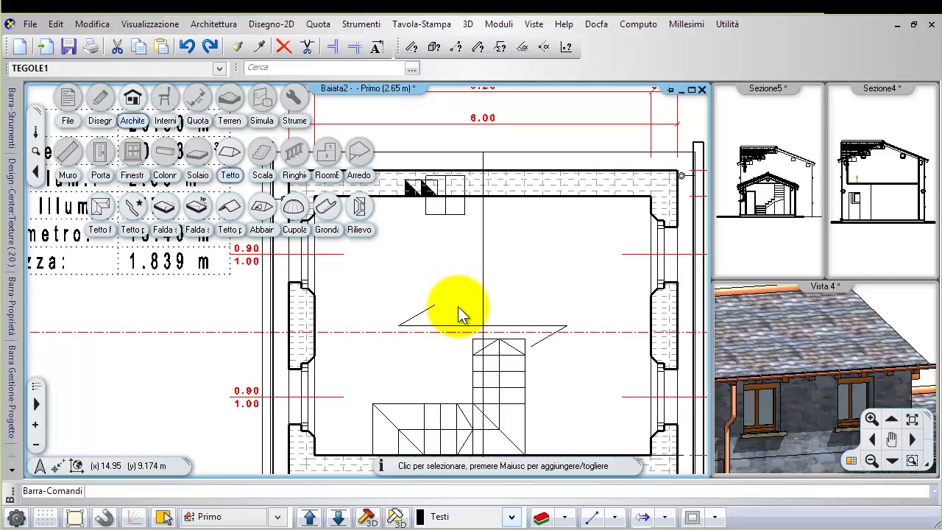
pyautogui.moveTo(461, 301)
pyautogui.mouseDown(button='middle')
pyautogui.moveTo(465, 314)
pyautogui.moveTo(474, 241)
pyautogui.mouseUp(button='middle')
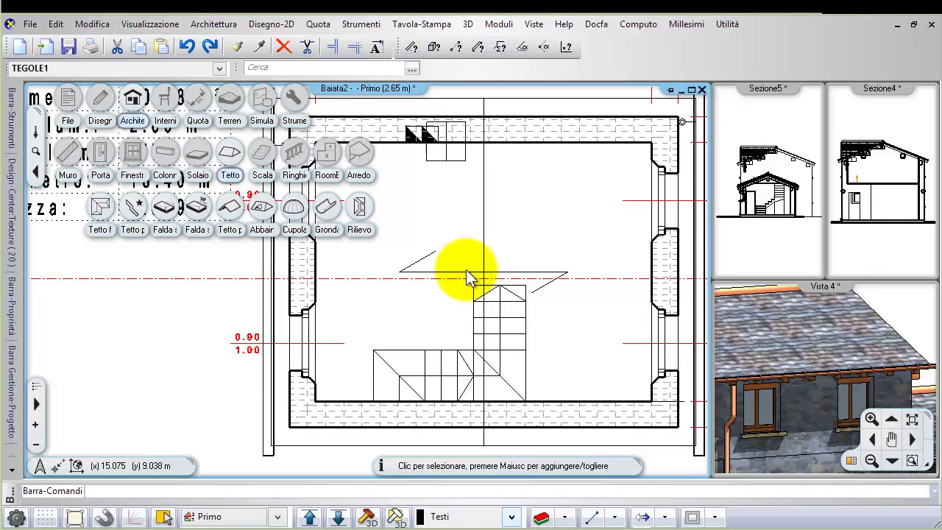
pyautogui.scroll(-4, 456, 291)
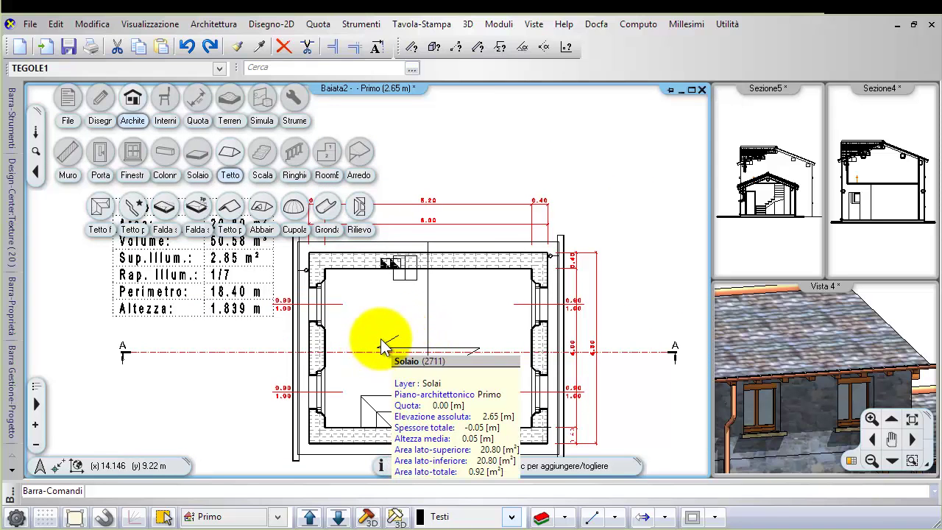
pyautogui.click(398, 246)
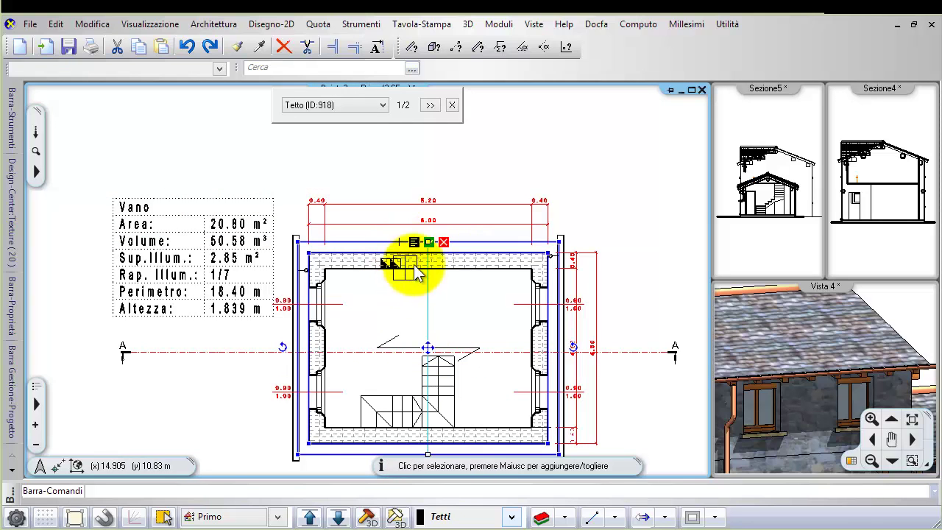
pyautogui.click(455, 340)
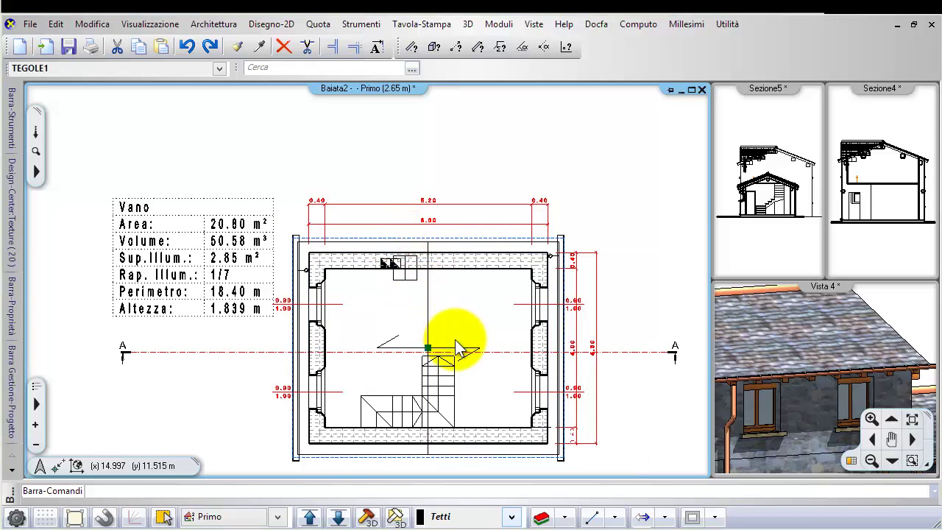
pyautogui.doubleClick(457, 344)
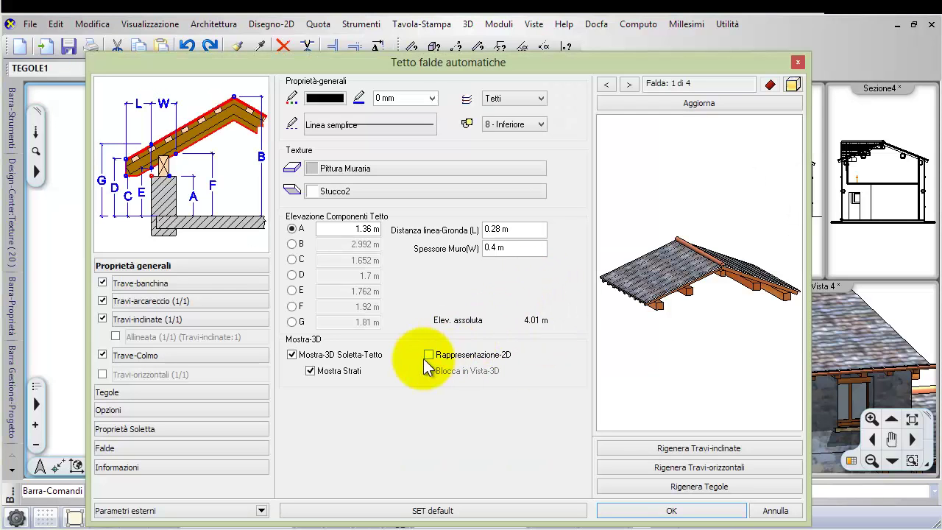
pyautogui.click(430, 356)
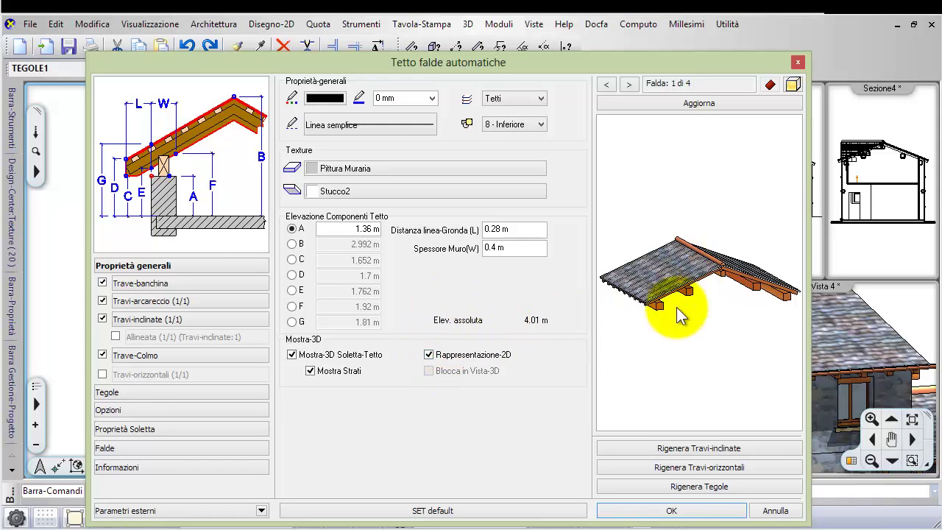
pyautogui.click(692, 109)
pyautogui.click(673, 510)
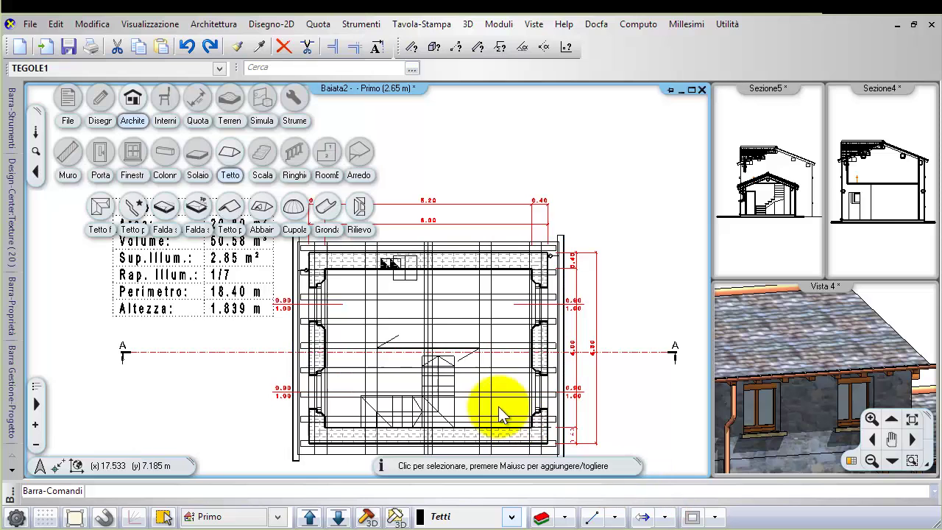
# Measure the clear distance between two neighbouring inclined beams on the main roof's left slope in plan.
pyautogui.scroll(4, 438, 319)
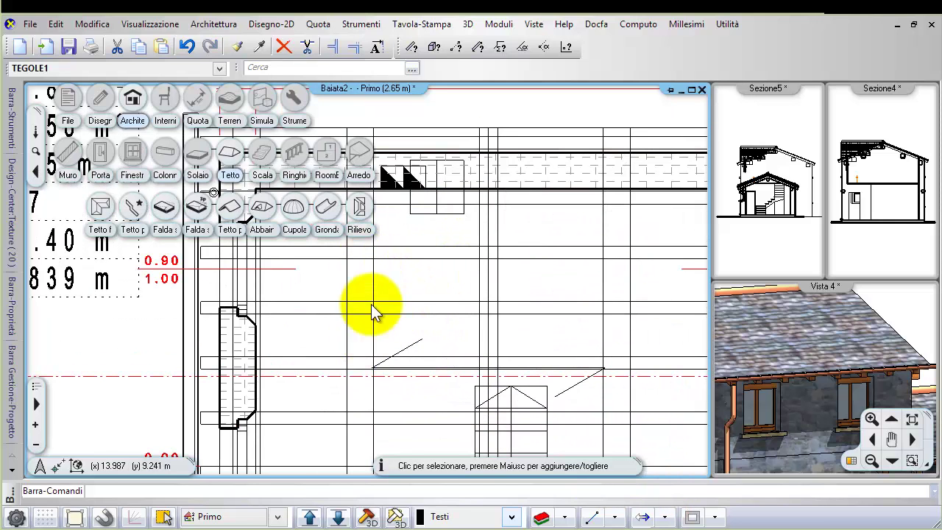
pyautogui.moveTo(473, 273); pyautogui.dragTo(456, 325, button='middle')
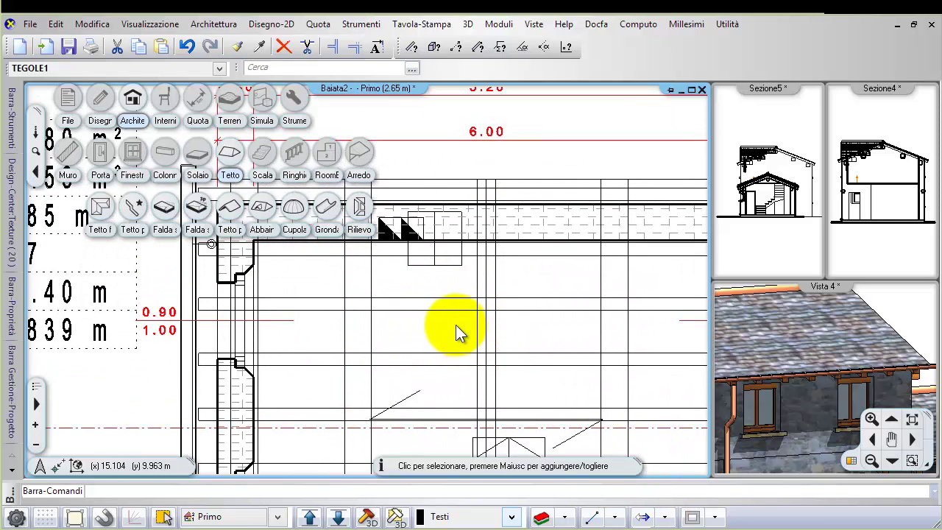
pyautogui.scroll(2, 388, 325)
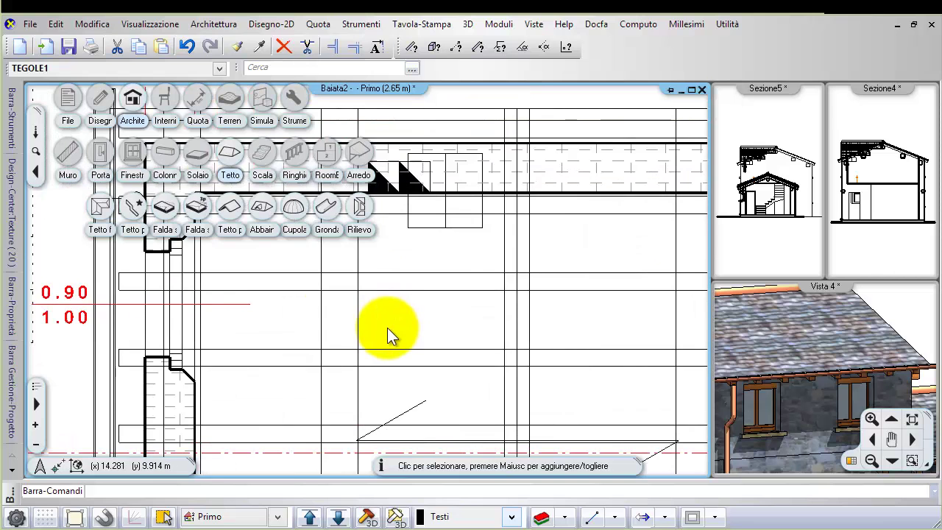
pyautogui.scroll(-2, 385, 319)
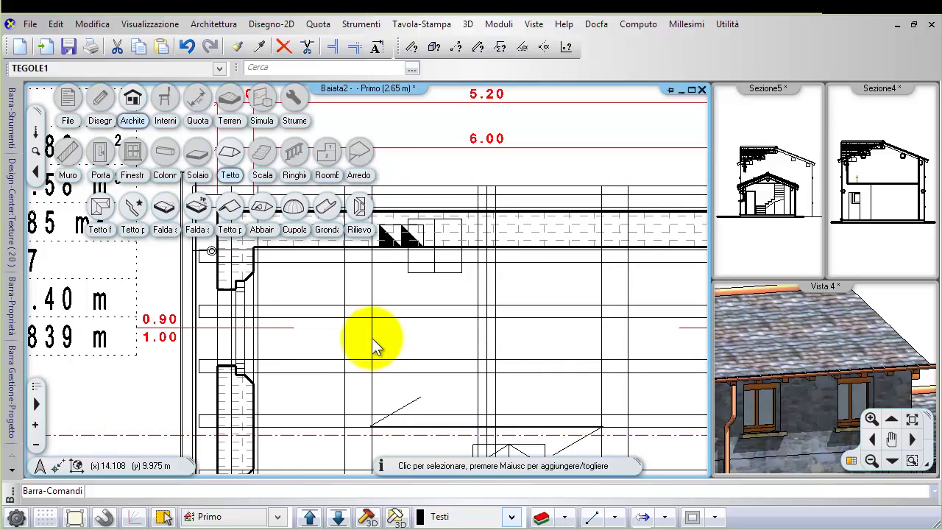
pyautogui.moveTo(376, 301); pyautogui.dragTo(372, 282, button='middle')
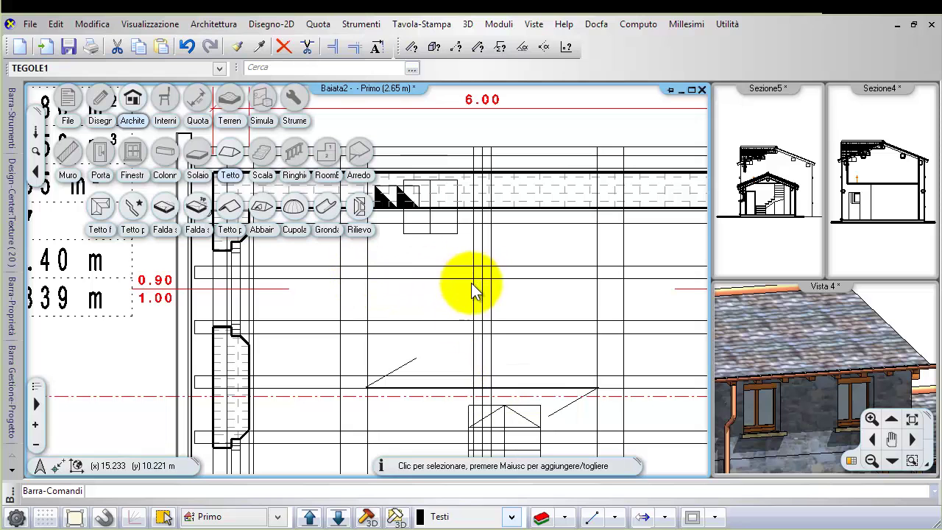
pyautogui.scroll(2, 437, 310)
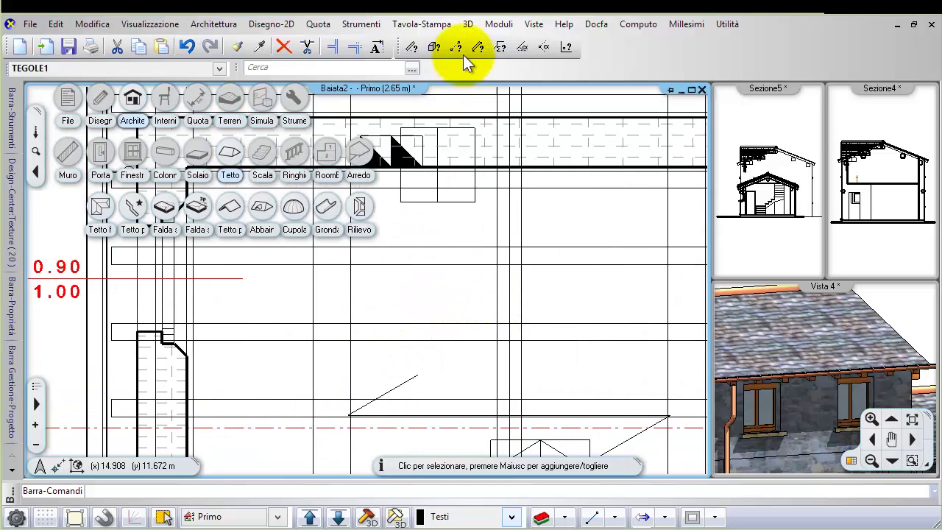
pyautogui.click(459, 50)
pyautogui.click(350, 323)
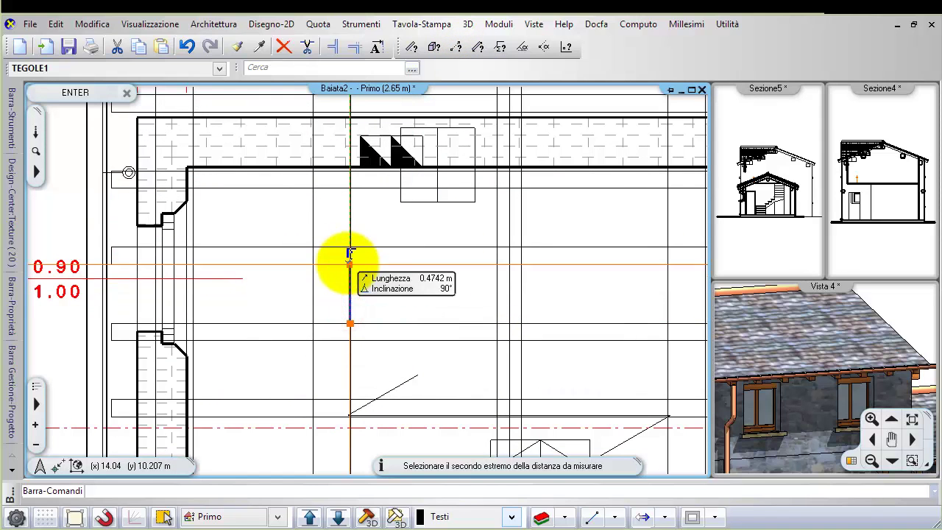
pyautogui.click(349, 253)
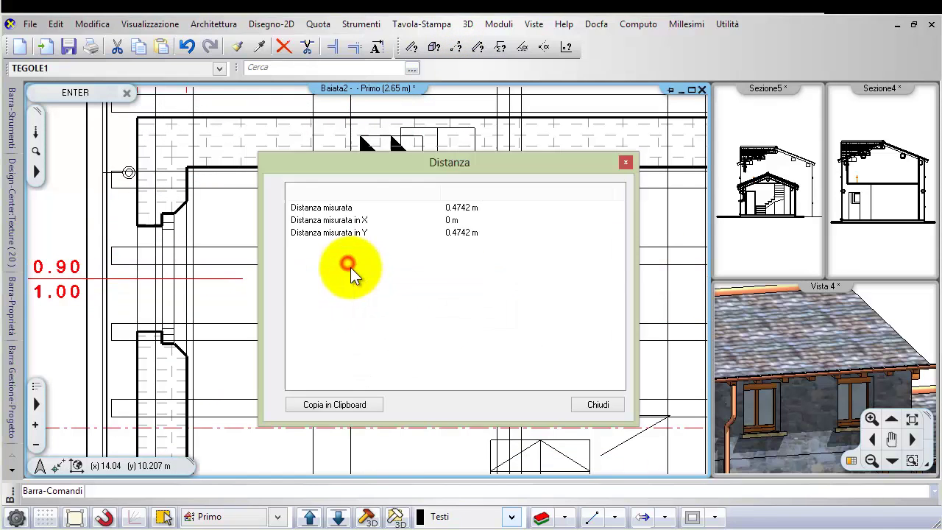
pyautogui.click(594, 404)
pyautogui.scroll(-2, 421, 333)
pyautogui.rightClick(421, 339)
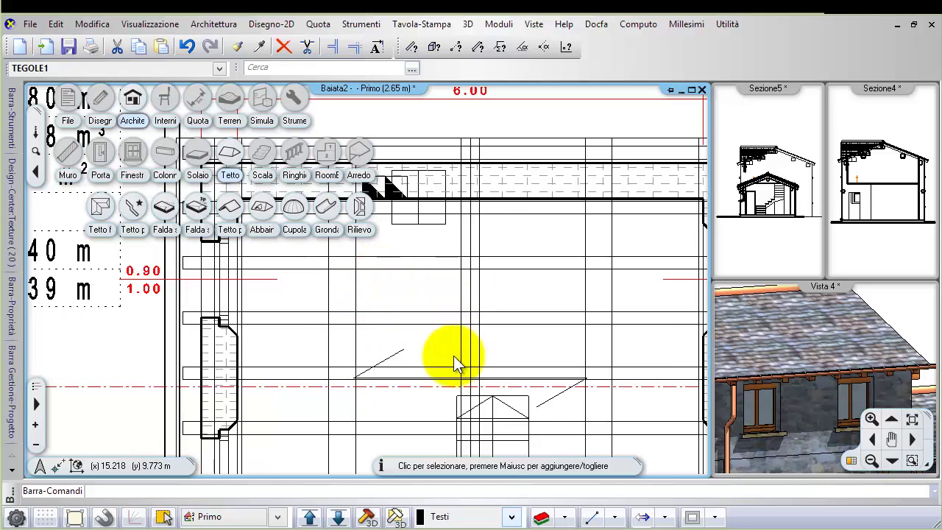
# Start a roof window on the left slope of the main roof and bring up its settings.
pyautogui.scroll(-1, 454, 359)
pyautogui.scroll(2, 379, 346)
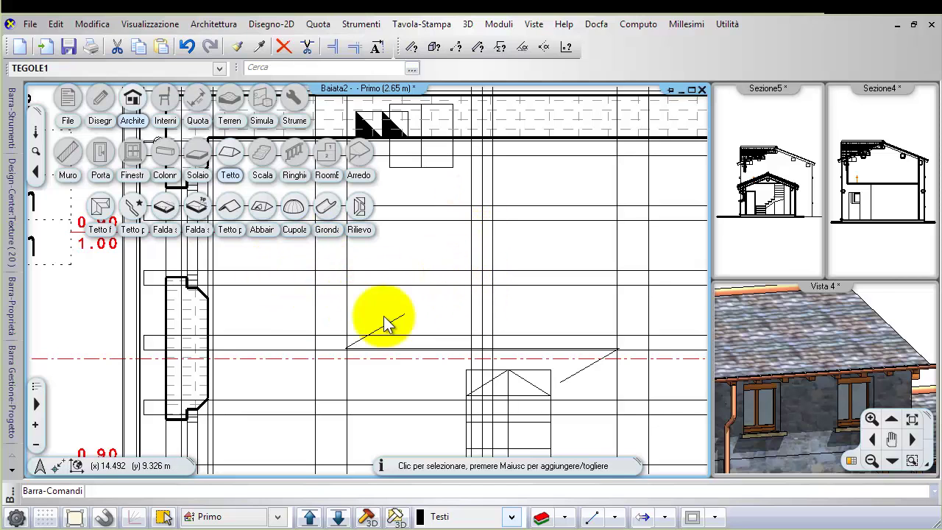
pyautogui.moveTo(389, 292)
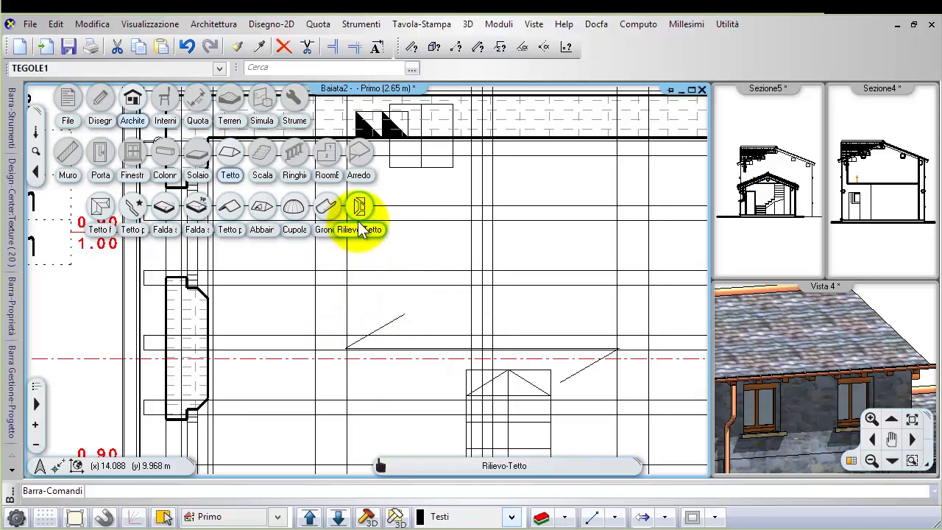
pyautogui.moveTo(432, 290); pyautogui.dragTo(447, 357, button='middle')
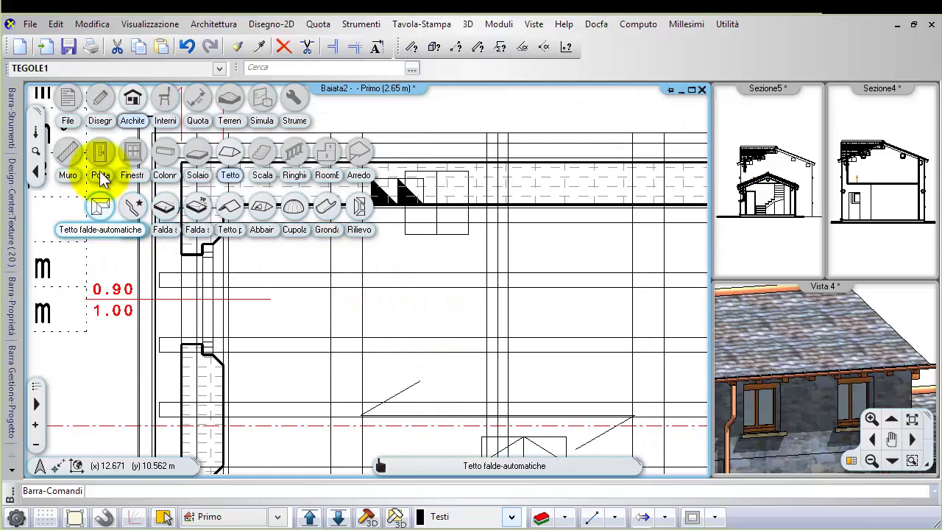
pyautogui.click(126, 155)
pyautogui.click(227, 209)
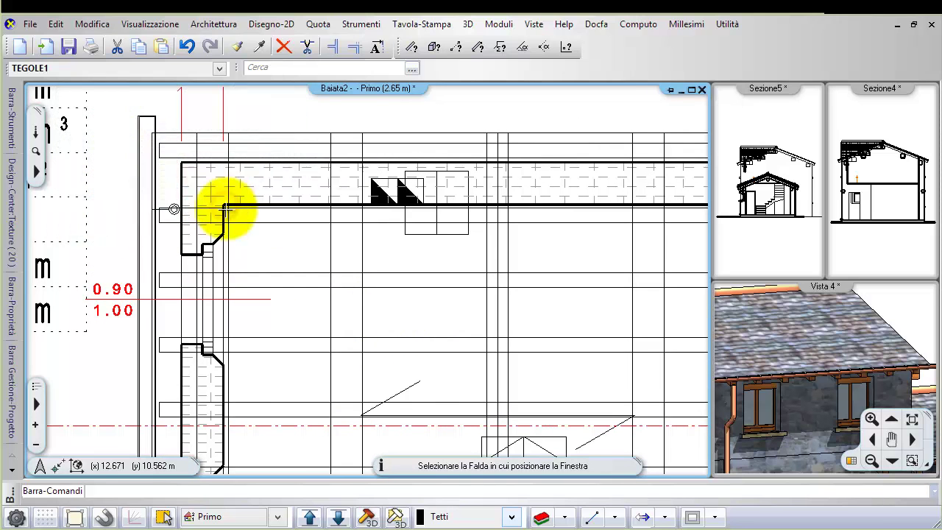
pyautogui.click(160, 325)
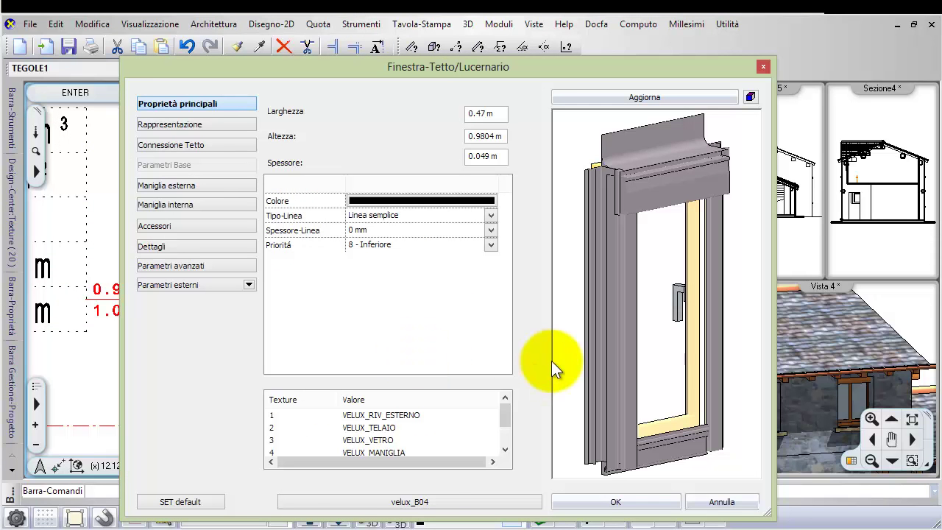
# Browse the Velux CVP, Velux GGL and Velux TCR models in the Lucernari Velux catalogue.
pyautogui.click(408, 506)
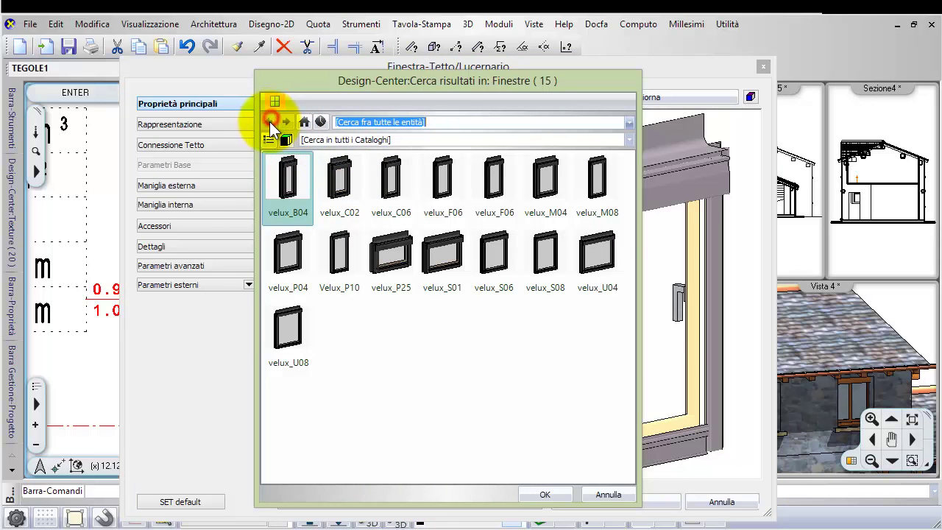
pyautogui.click(309, 140)
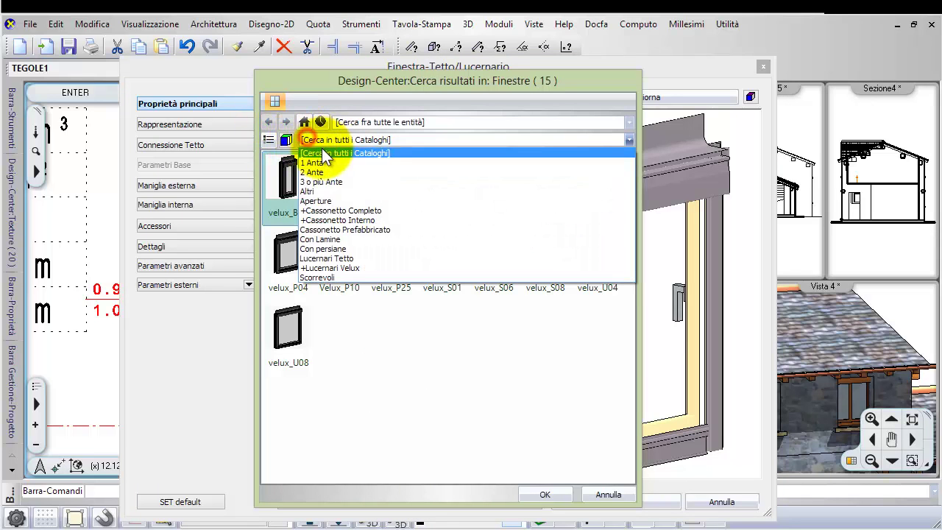
pyautogui.click(347, 267)
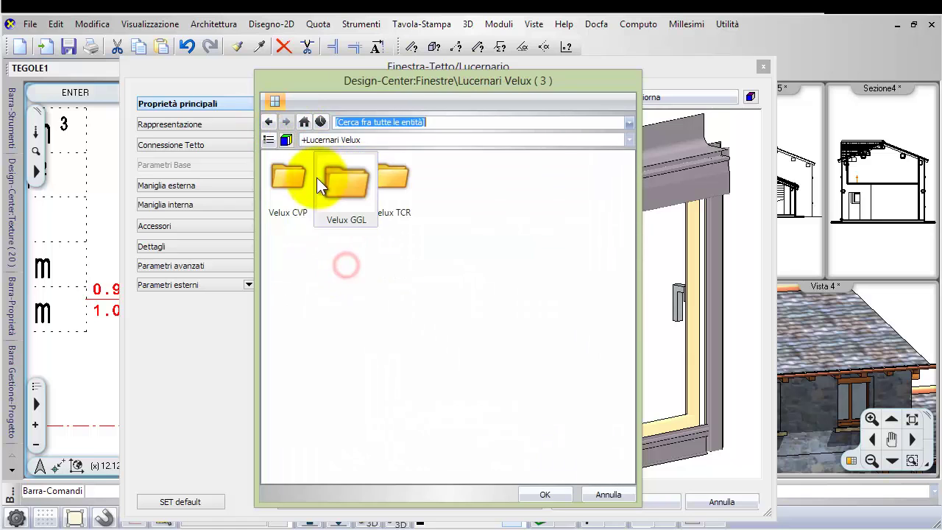
pyautogui.doubleClick(283, 181)
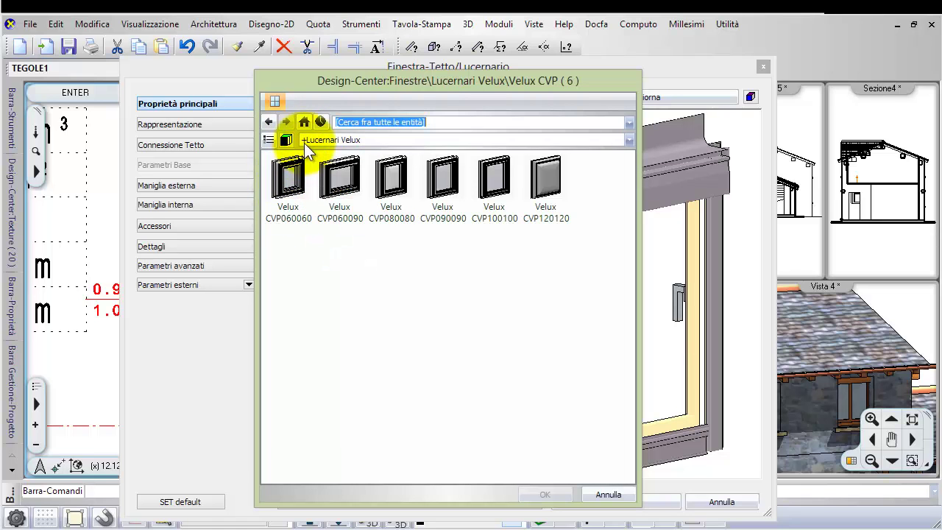
pyautogui.click(269, 121)
pyautogui.doubleClick(341, 175)
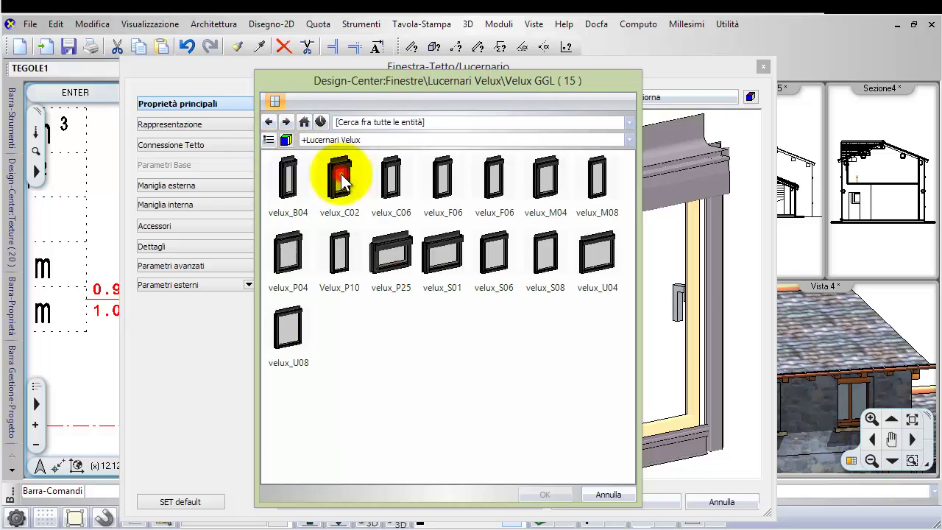
pyautogui.click(270, 121)
pyautogui.doubleClick(386, 175)
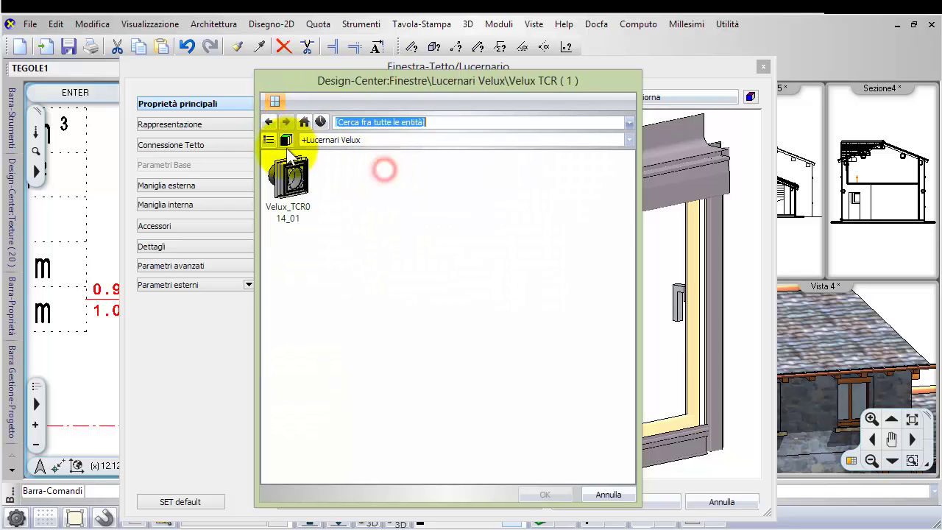
pyautogui.click(270, 121)
# Choose the velux_B04 skylight from Velux GGL and place it between two inclined beams, at their crossing with the purlin.
pyautogui.moveTo(338, 175)
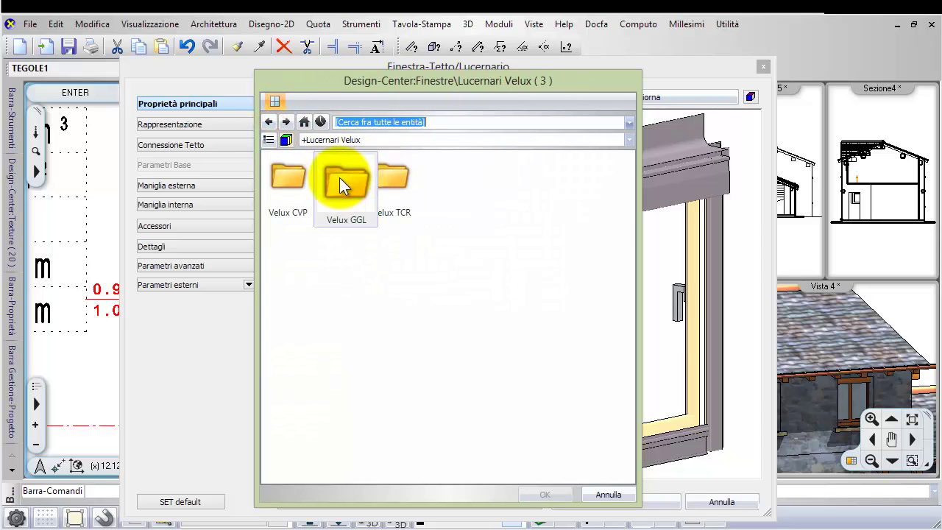
pyautogui.doubleClick(342, 181)
pyautogui.click(297, 192)
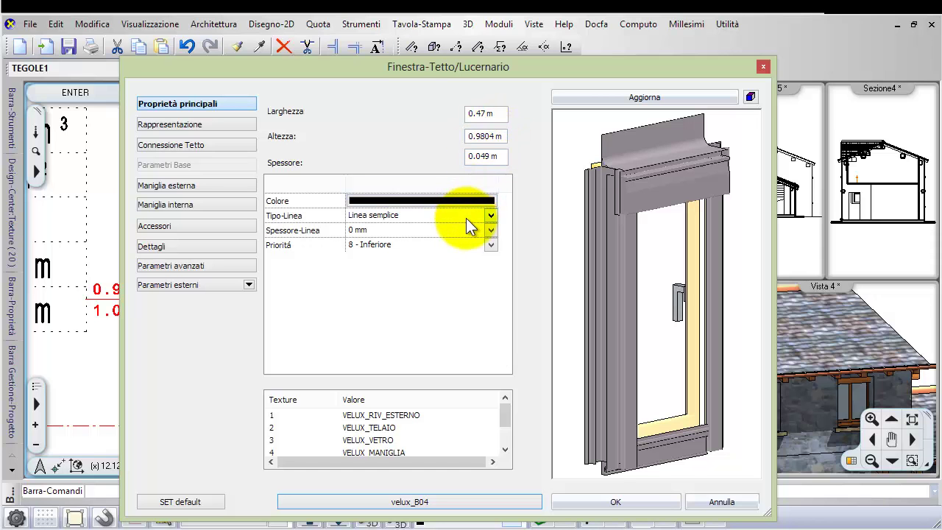
pyautogui.click(602, 502)
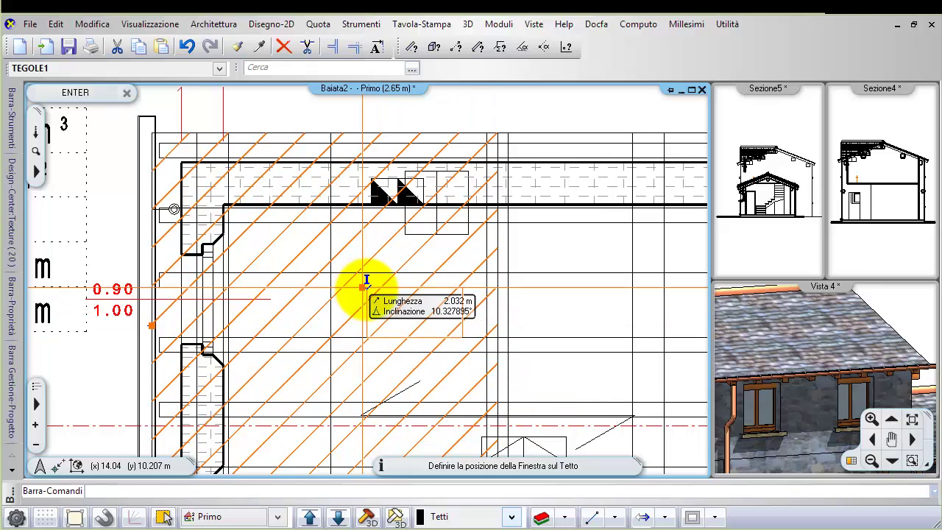
pyautogui.scroll(2, 368, 289)
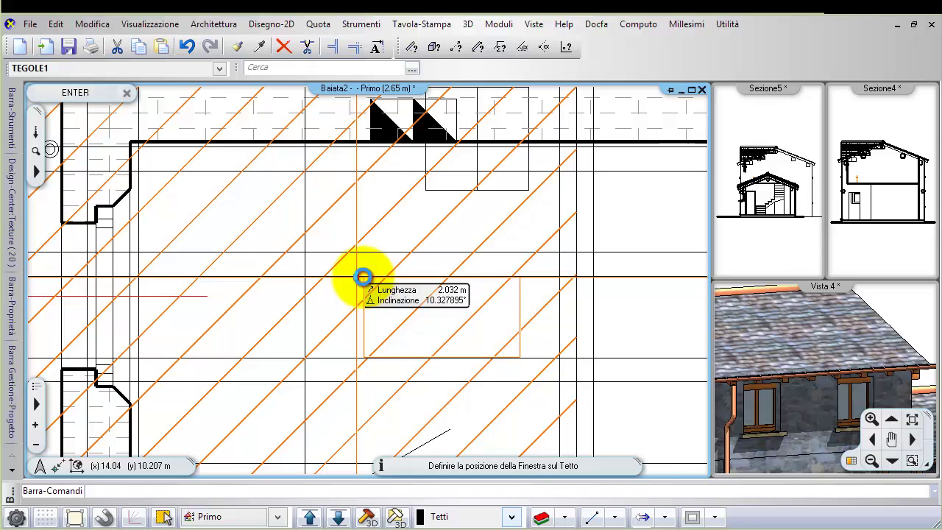
pyautogui.click(364, 276)
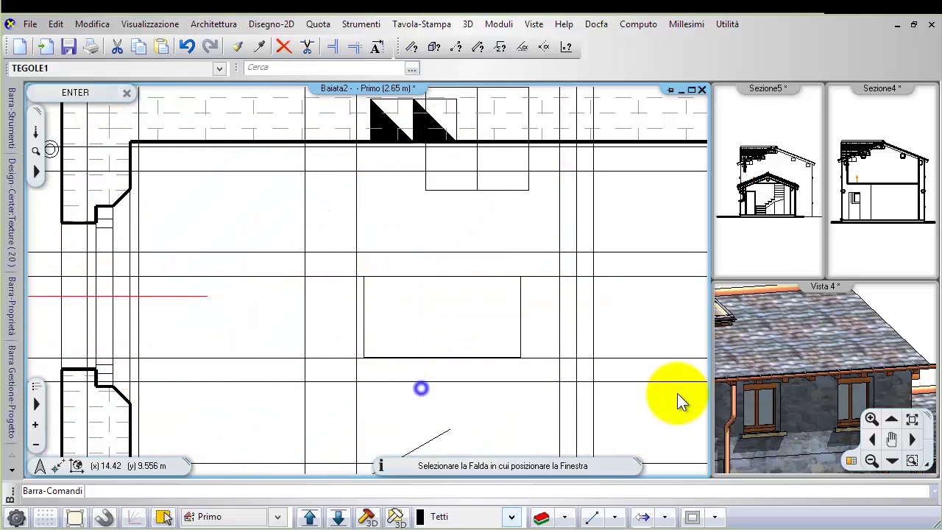
# Examine the placed skylight on the roof slope up close in the Vista 4 3D view.
pyautogui.click(856, 408)
pyautogui.scroll(-2, 854, 408)
pyautogui.scroll(5, 770, 372)
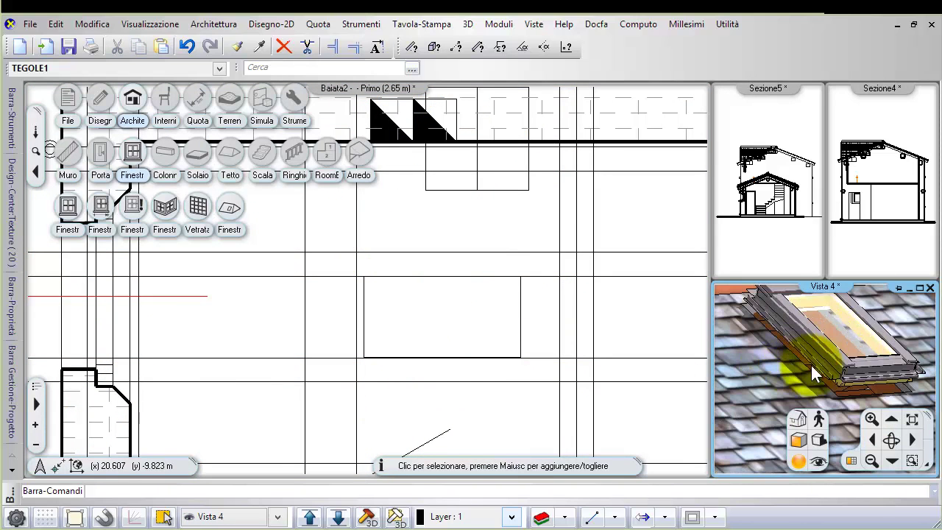
pyautogui.moveTo(835, 373); pyautogui.dragTo(816, 357, button='middle')
pyautogui.moveTo(817, 366)
pyautogui.mouseDown()
pyautogui.moveTo(823, 376)
pyautogui.moveTo(787, 368)
pyautogui.moveTo(827, 395)
pyautogui.moveTo(822, 361)
pyautogui.moveTo(833, 354)
pyautogui.moveTo(818, 377)
pyautogui.mouseUp()
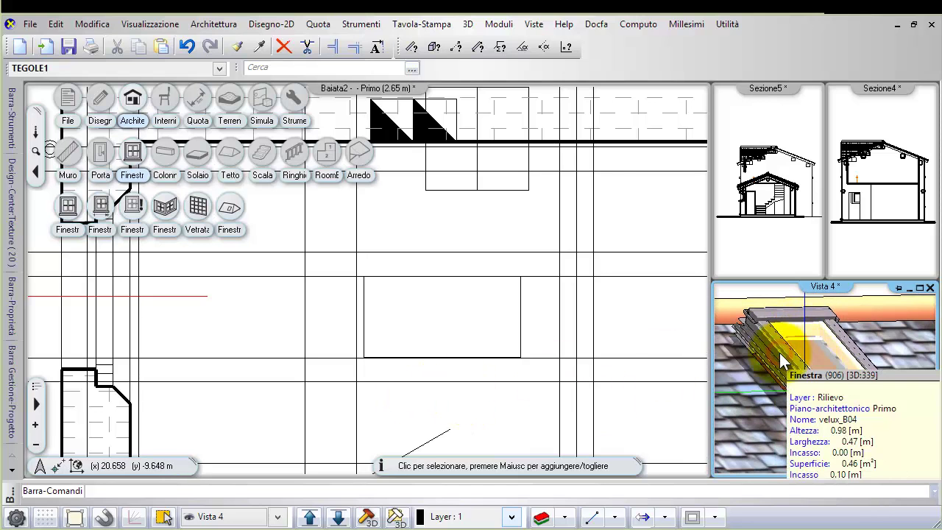
# Set the Incasso of the placed velux_B04 skylight to 0 in its Dettagli settings.
pyautogui.doubleClick(782, 360)
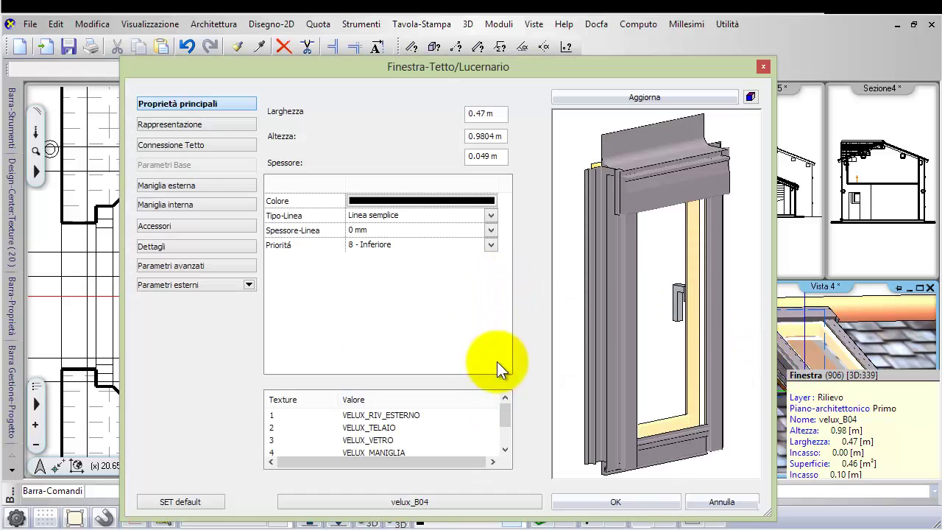
pyautogui.click(191, 245)
pyautogui.click(383, 124)
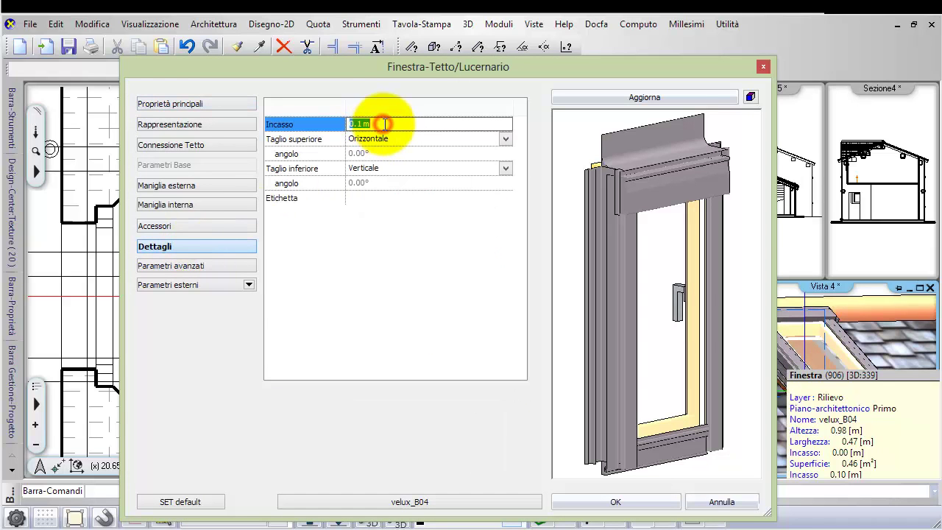
pyautogui.write('0')
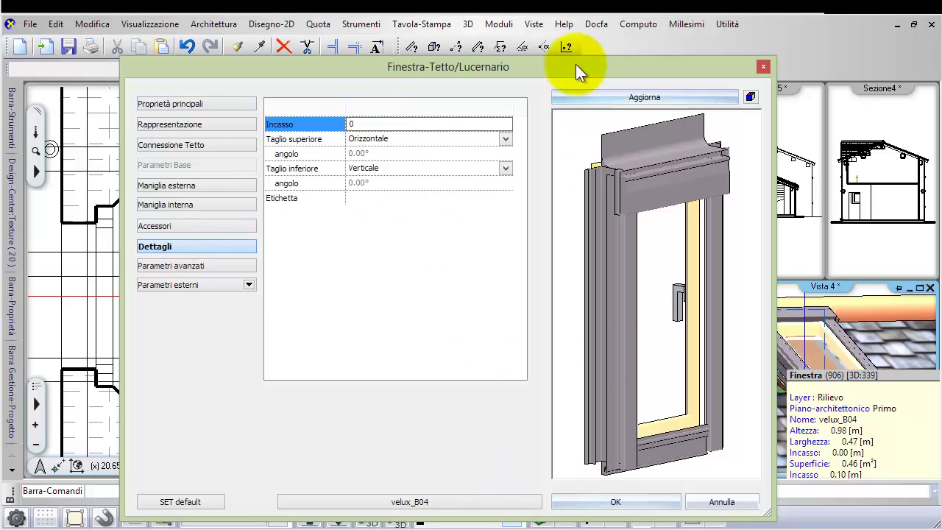
pyautogui.click(594, 96)
pyautogui.click(628, 501)
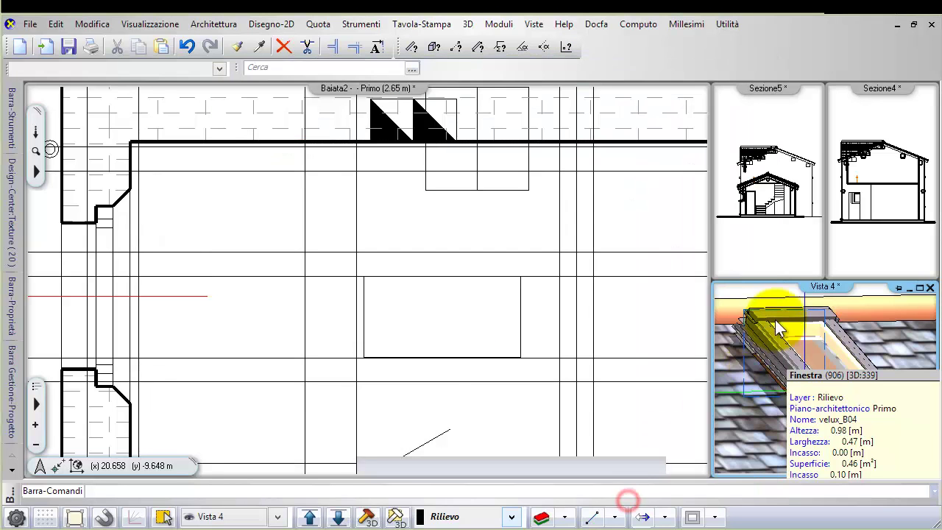
pyautogui.press('Escape')
pyautogui.moveTo(799, 381); pyautogui.dragTo(778, 376, button='middle')
# Place a second velux_B04 skylight with Incasso 0 on the main roof's left slope, in the beam bay below the first one.
pyautogui.click(421, 323)
pyautogui.scroll(-2, 418, 324)
pyautogui.moveTo(415, 338); pyautogui.dragTo(283, 167, button='middle')
pyautogui.scroll(-2, 341, 337)
pyautogui.scroll(3, 376, 348)
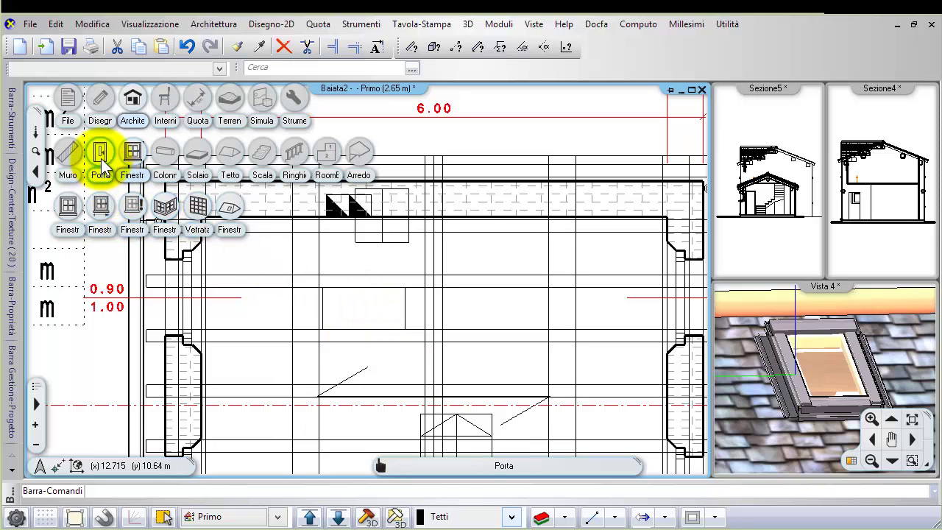
pyautogui.click(136, 153)
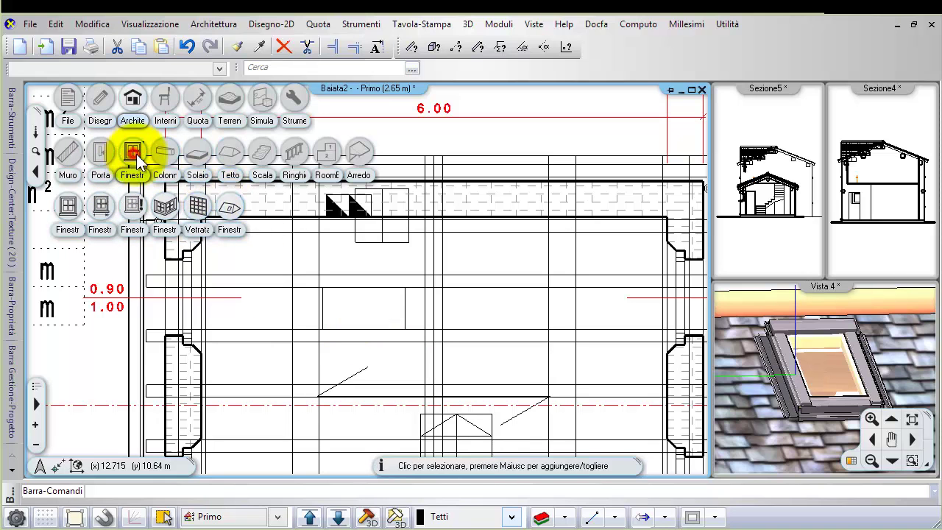
pyautogui.click(228, 208)
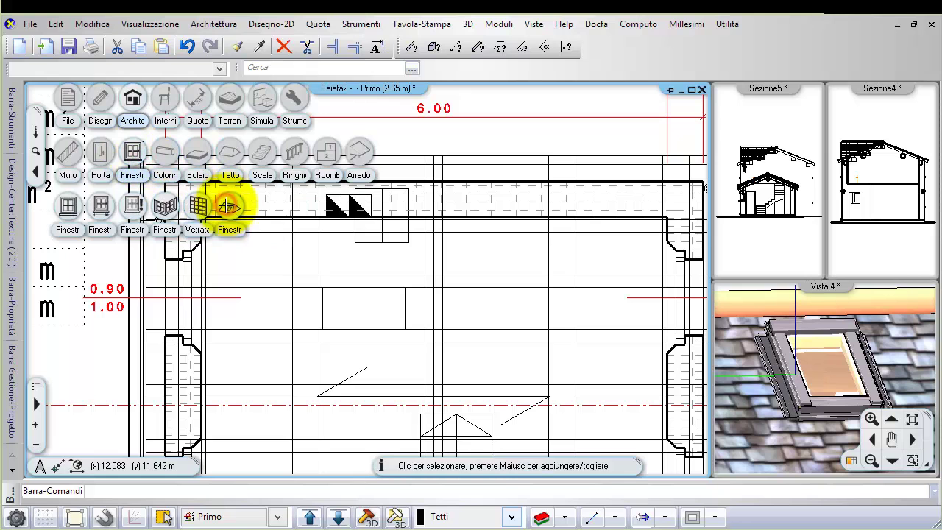
pyautogui.click(349, 324)
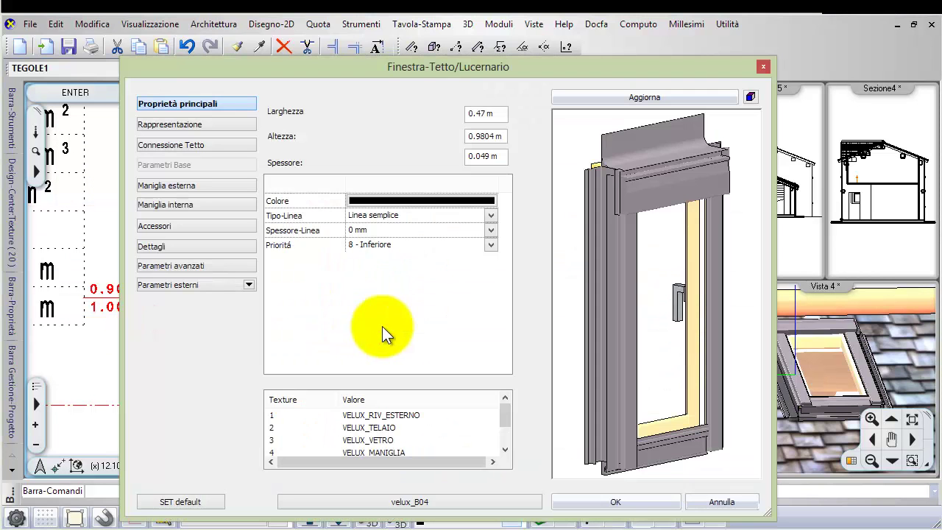
pyautogui.click(192, 245)
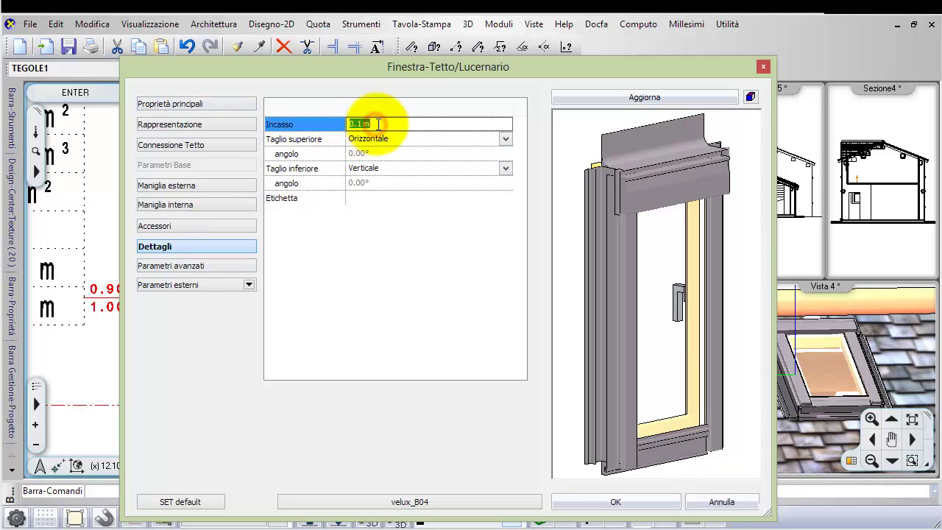
pyautogui.write('0')
pyautogui.click(477, 395)
pyautogui.click(599, 501)
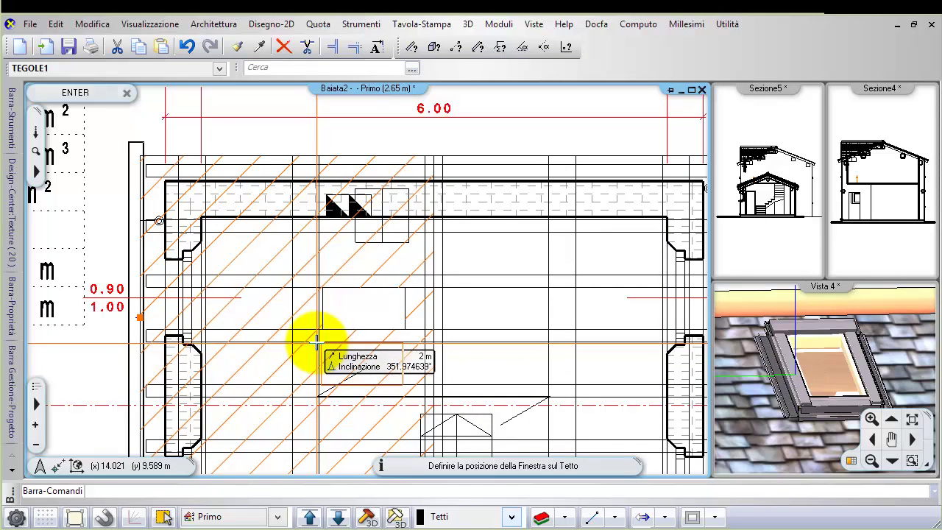
pyautogui.scroll(3, 331, 335)
pyautogui.click(361, 289)
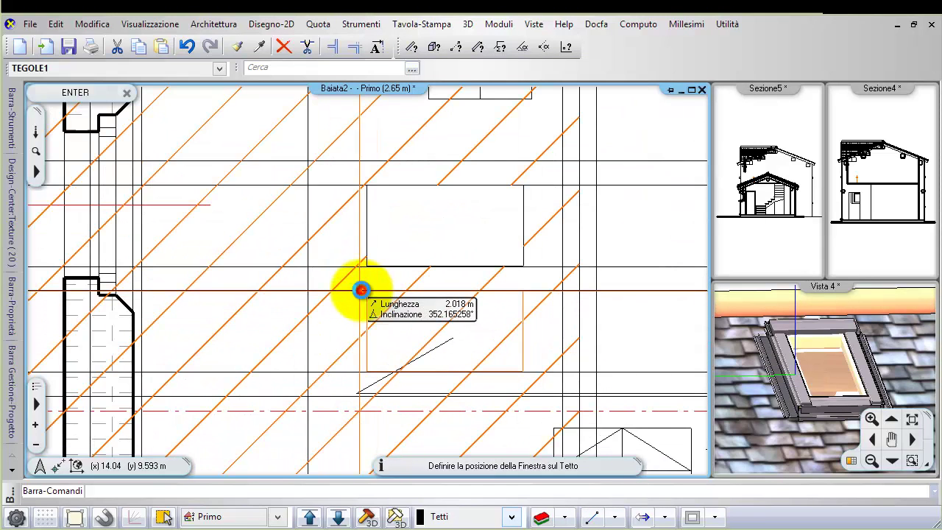
# Add a velux_B04 skylight on the right roof slope, between the same inclined beams as the upper left skylight.
pyautogui.moveTo(556, 305); pyautogui.dragTo(246, 317, button='middle')
pyautogui.scroll(-2, 214, 276)
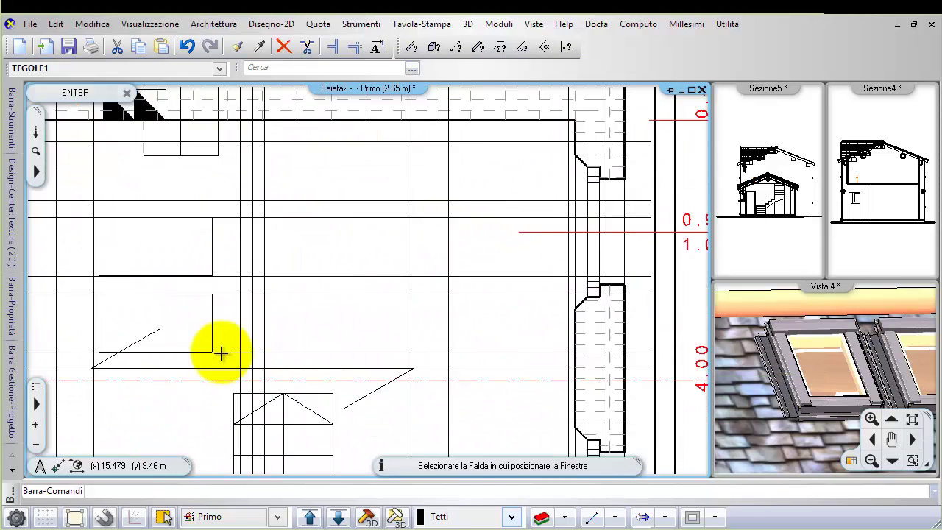
pyautogui.scroll(-3, 332, 240)
pyautogui.scroll(3, 349, 391)
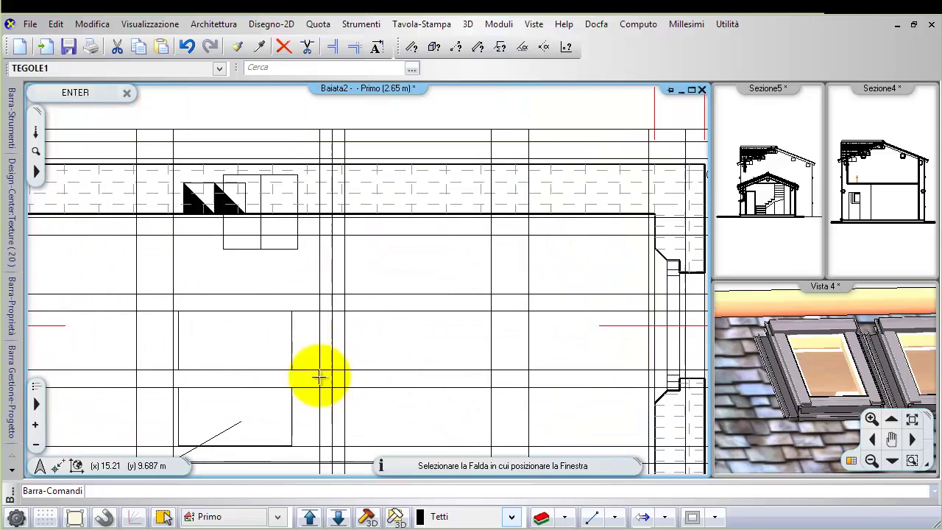
pyautogui.click(435, 314)
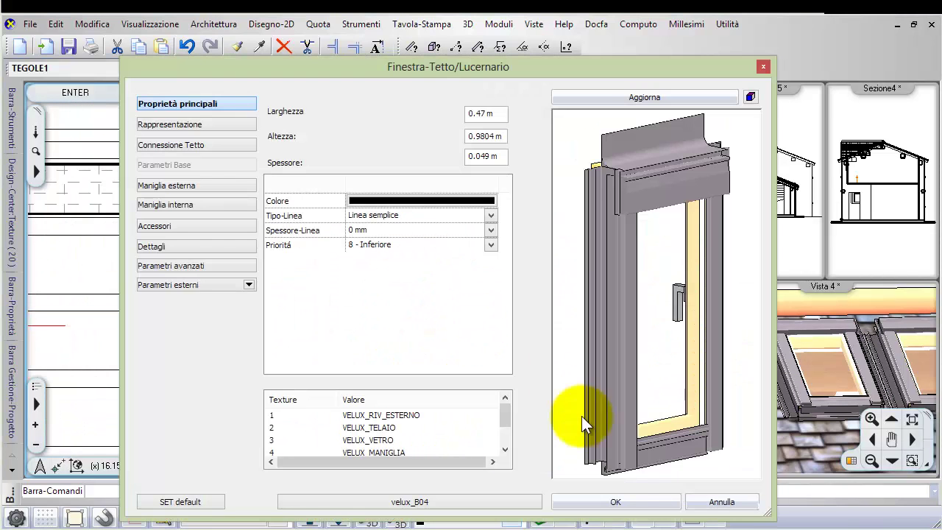
pyautogui.click(617, 502)
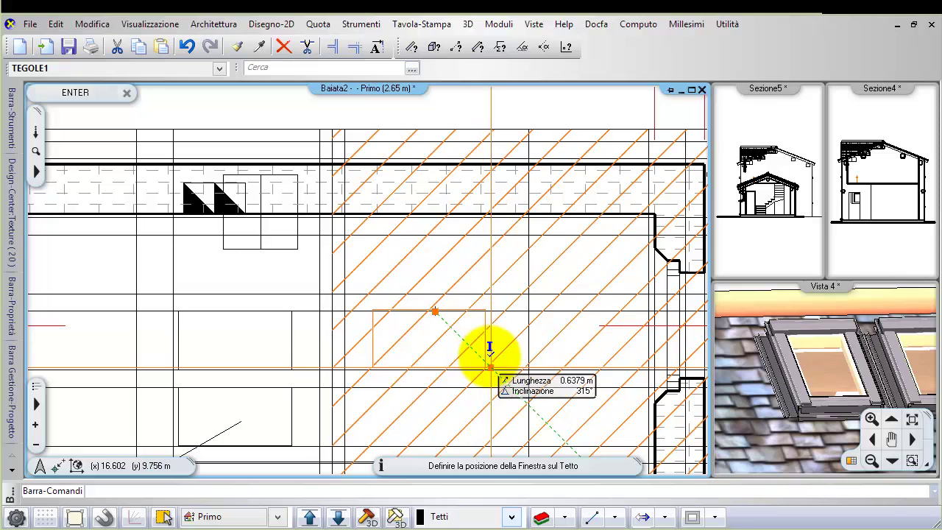
pyautogui.click(490, 357)
# Add another velux_B04 skylight on the right slope in the beam bay below, and finish placing roof windows.
pyautogui.moveTo(515, 359); pyautogui.dragTo(536, 243, button='middle')
pyautogui.click(492, 330)
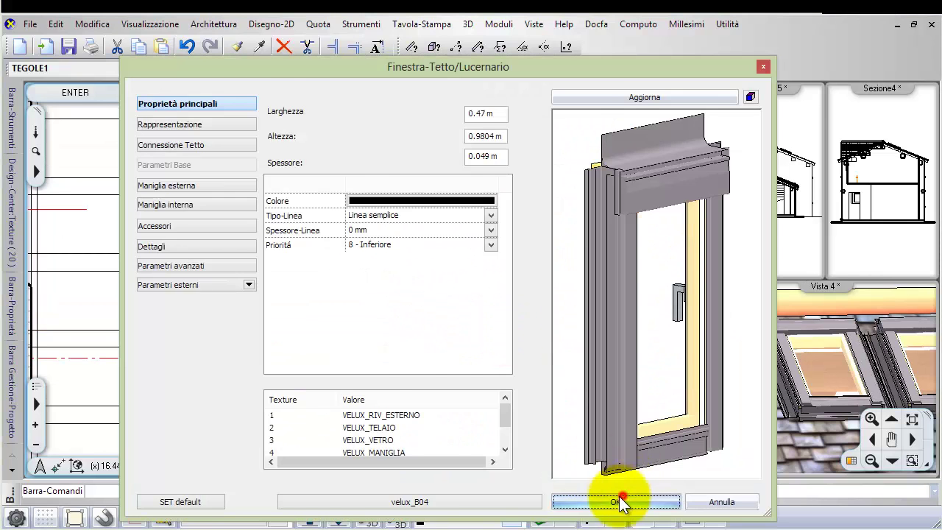
pyautogui.click(620, 502)
pyautogui.click(507, 331)
pyautogui.rightClick(514, 339)
# Examine the skylights on both slopes of the main roof in the Vista 4 3D view.
pyautogui.click(779, 400)
pyautogui.scroll(-3, 777, 382)
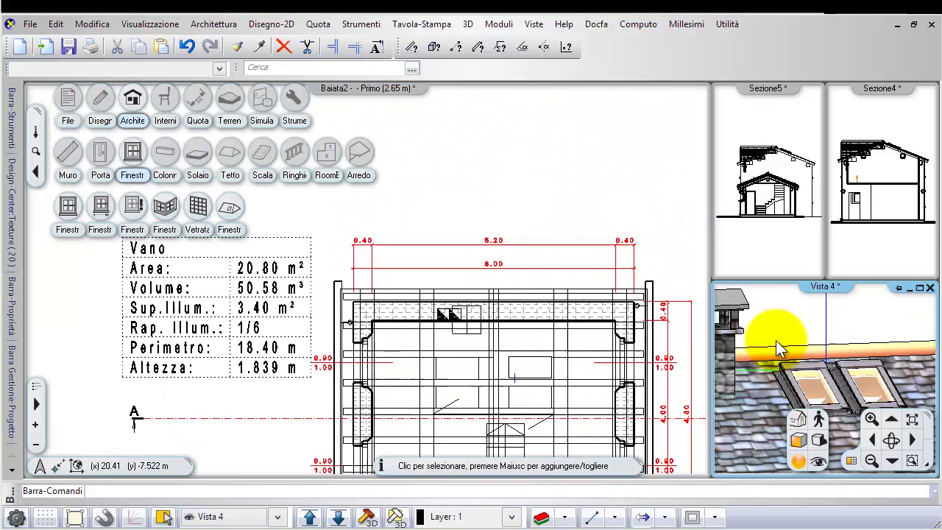
pyautogui.click(776, 340)
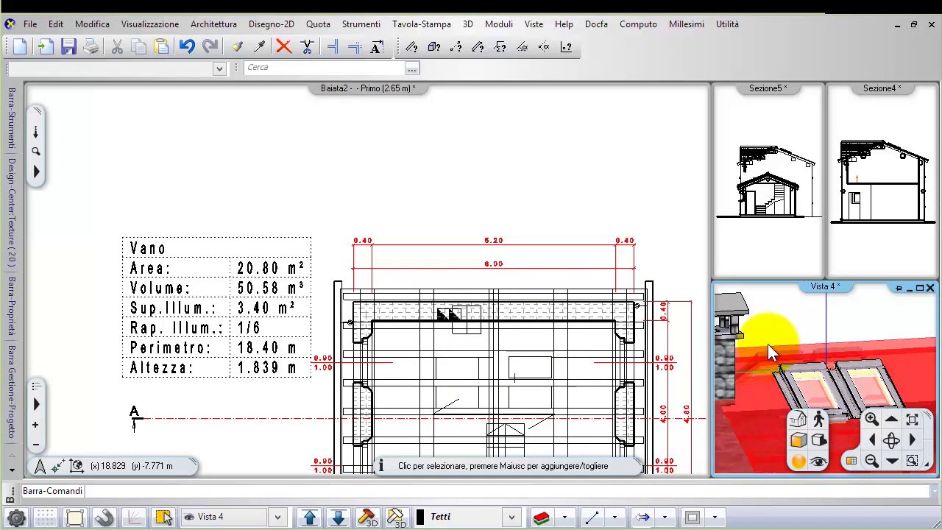
pyautogui.scroll(-5, 762, 348)
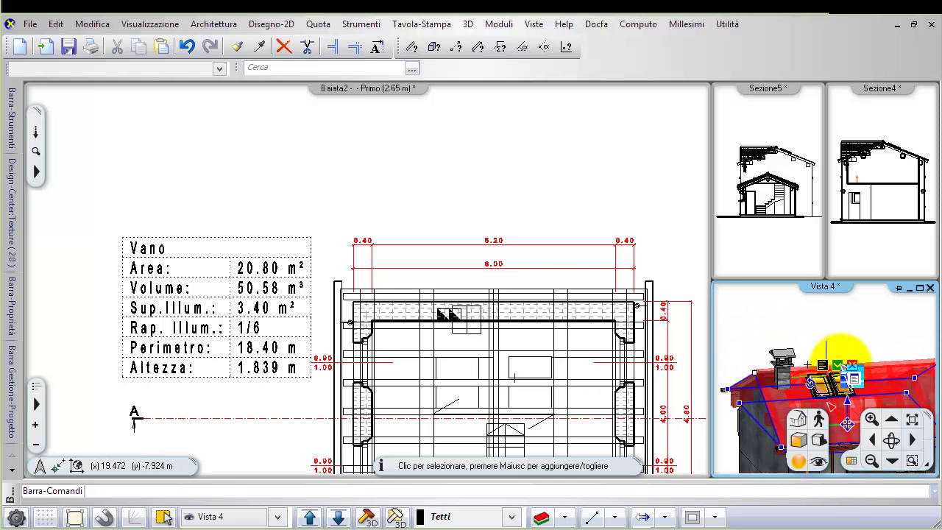
pyautogui.scroll(5, 847, 425)
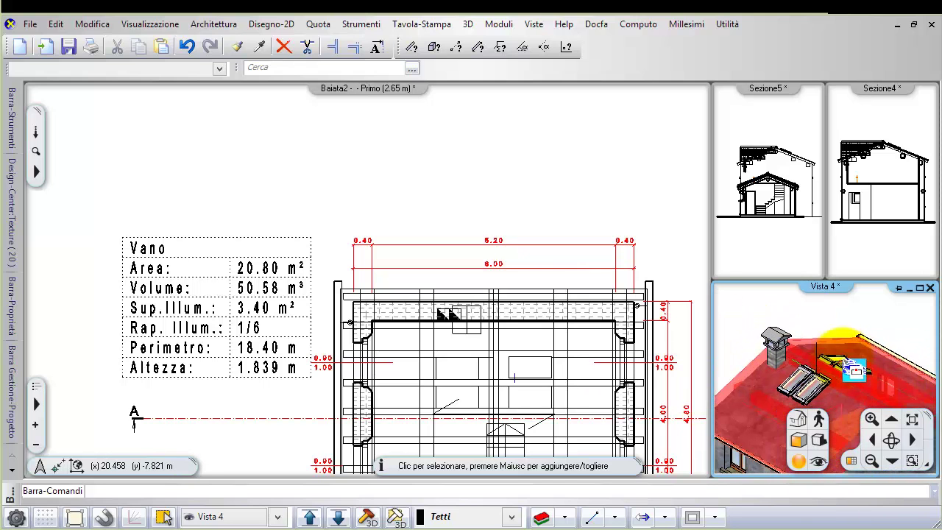
pyautogui.scroll(3, 846, 368)
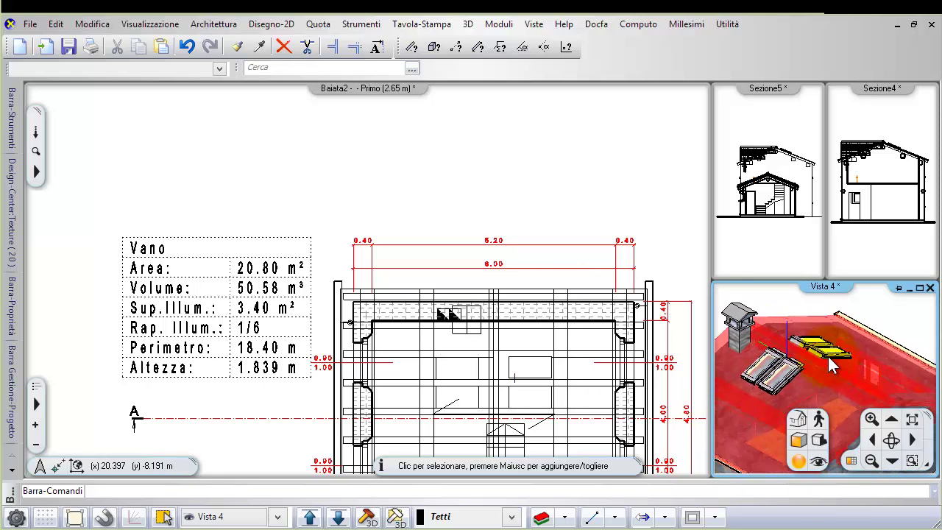
pyautogui.moveTo(819, 367); pyautogui.dragTo(821, 336, button='middle')
pyautogui.scroll(3, 795, 371)
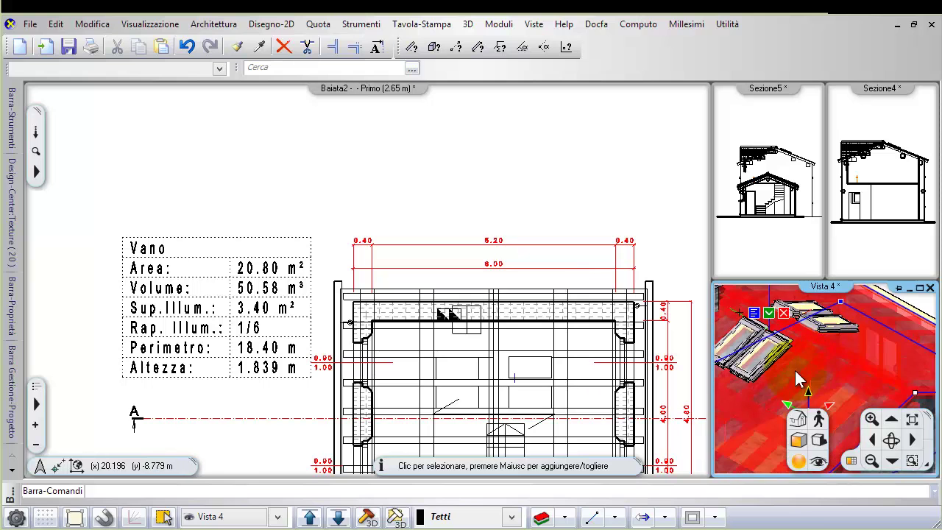
pyautogui.click(769, 352)
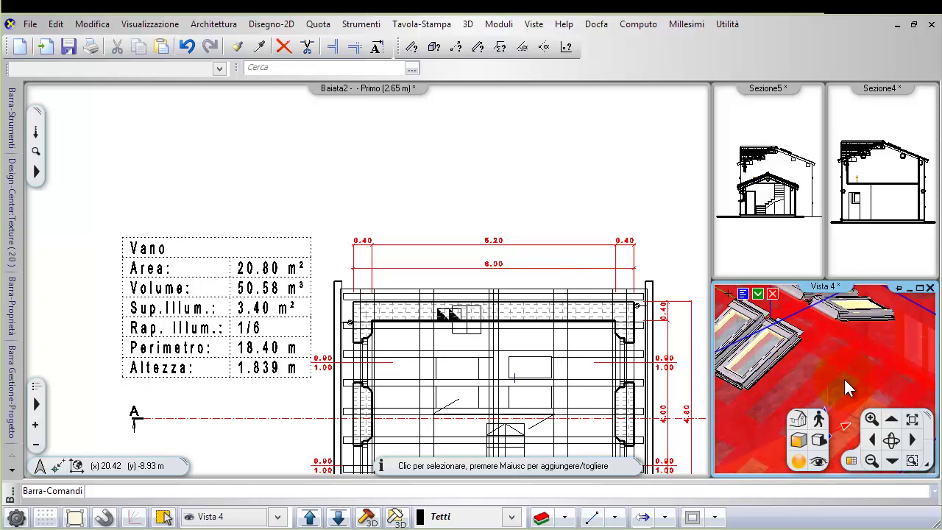
pyautogui.scroll(-6, 820, 351)
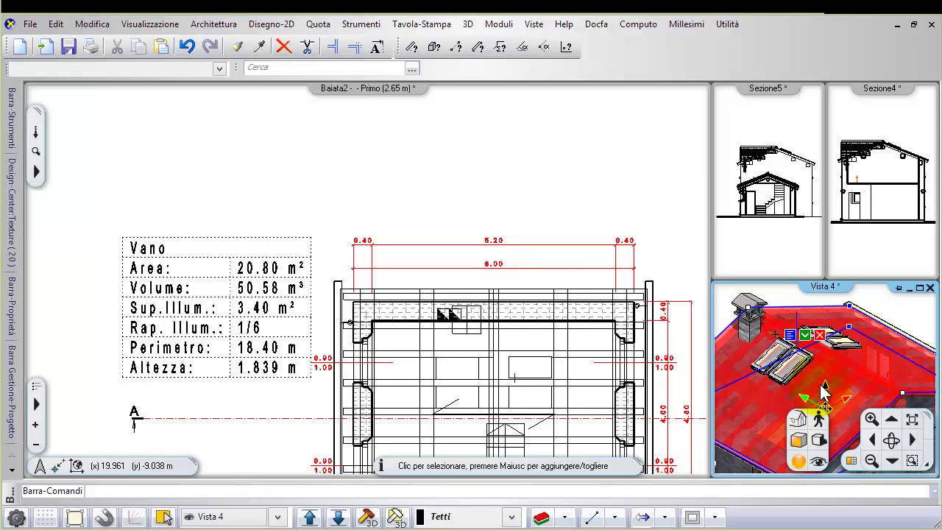
# Examine the skylight layout in the Primo floor plan, together with the Vano room table.
pyautogui.click(569, 254)
pyautogui.moveTo(566, 341); pyautogui.dragTo(597, 329, button='middle')
pyautogui.scroll(-5, 596, 329)
pyautogui.scroll(-3, 577, 321)
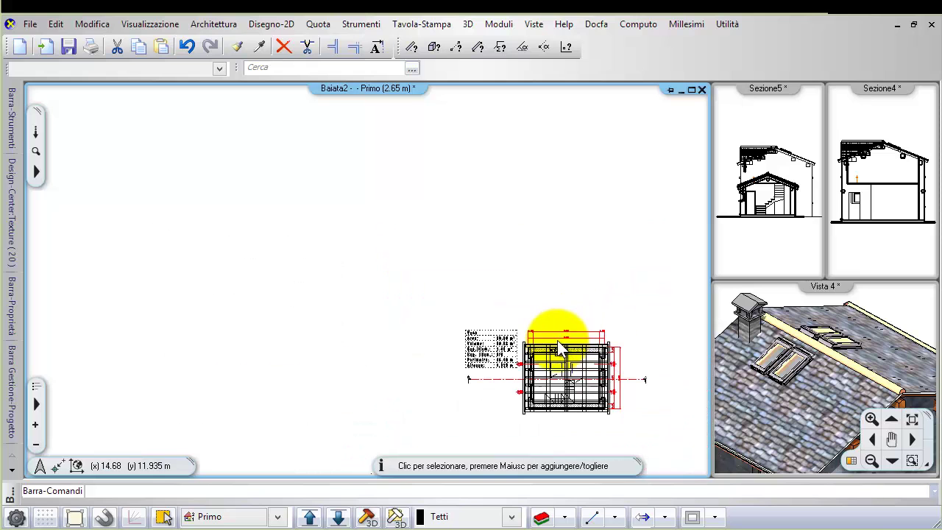
pyautogui.scroll(2, 531, 372)
pyautogui.scroll(4, 457, 276)
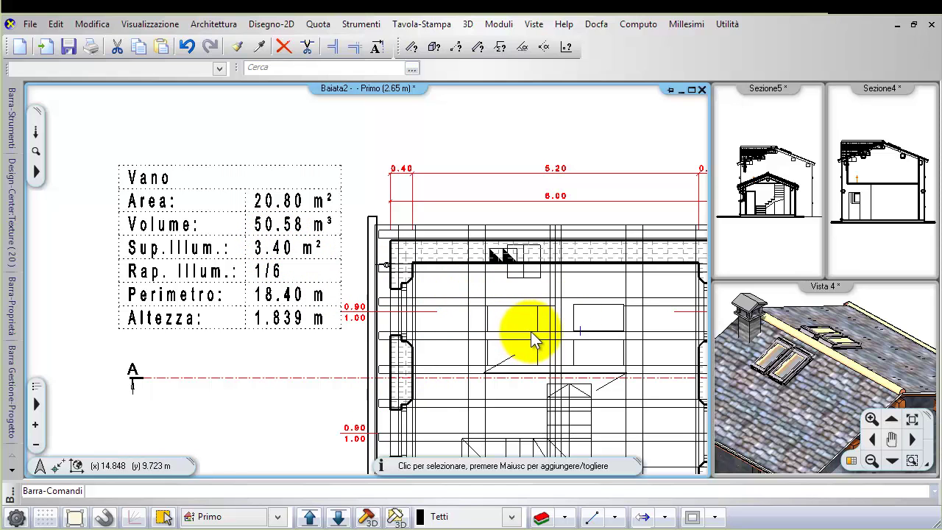
pyautogui.moveTo(531, 331)
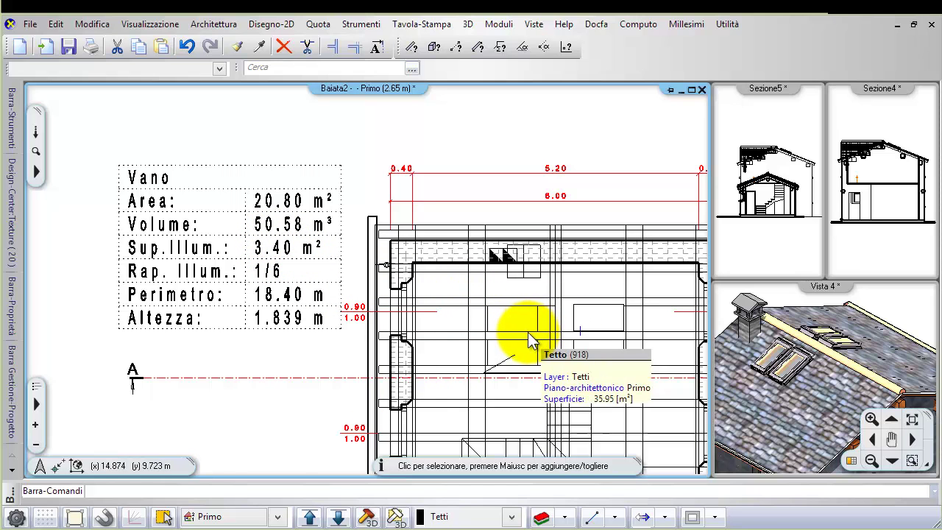
pyautogui.moveTo(504, 318); pyautogui.dragTo(413, 302, button='middle')
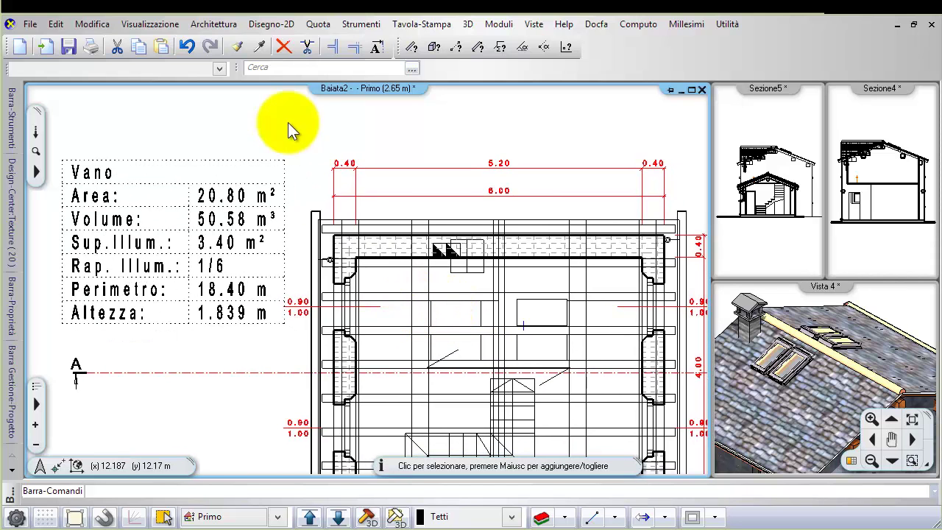
# Measure the area of the four velux_B04 skylights with the door and window area tool.
pyautogui.click(213, 26)
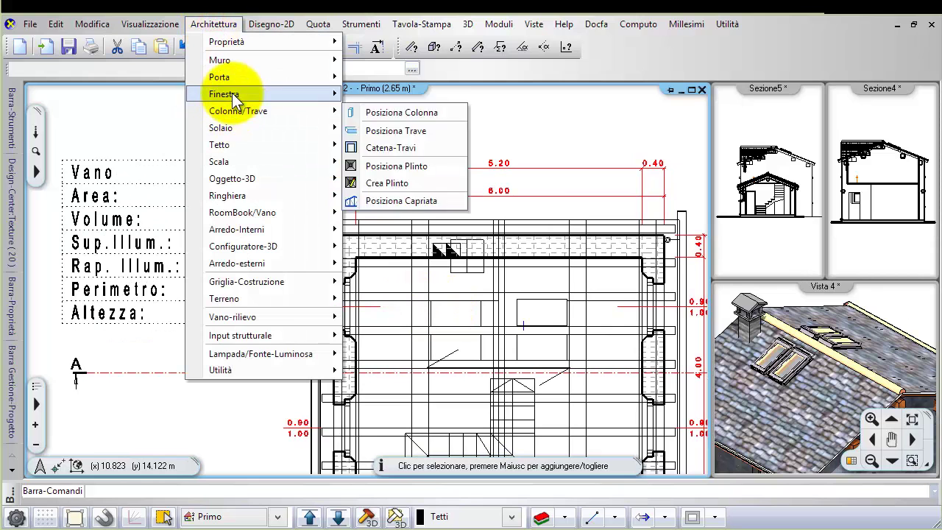
pyautogui.moveTo(284, 94)
pyautogui.click(426, 219)
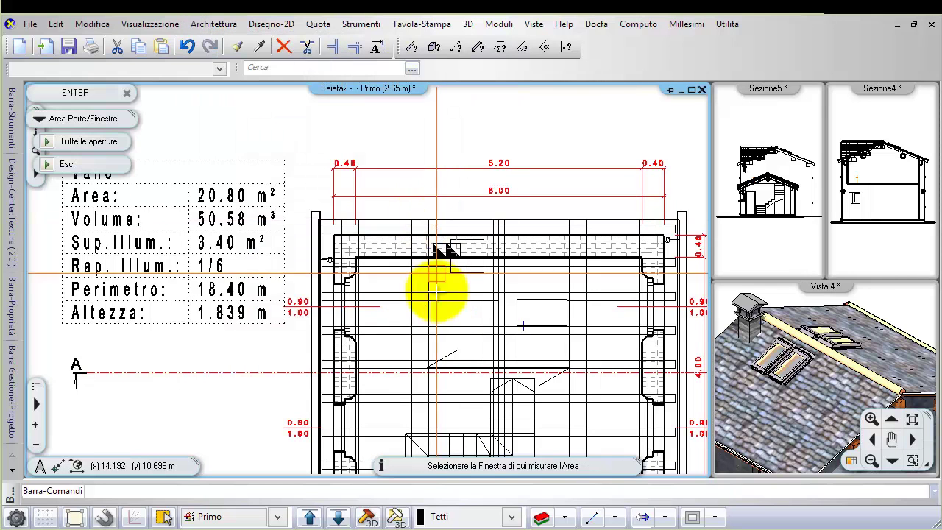
pyautogui.click(439, 344)
pyautogui.click(516, 347)
pyautogui.click(521, 315)
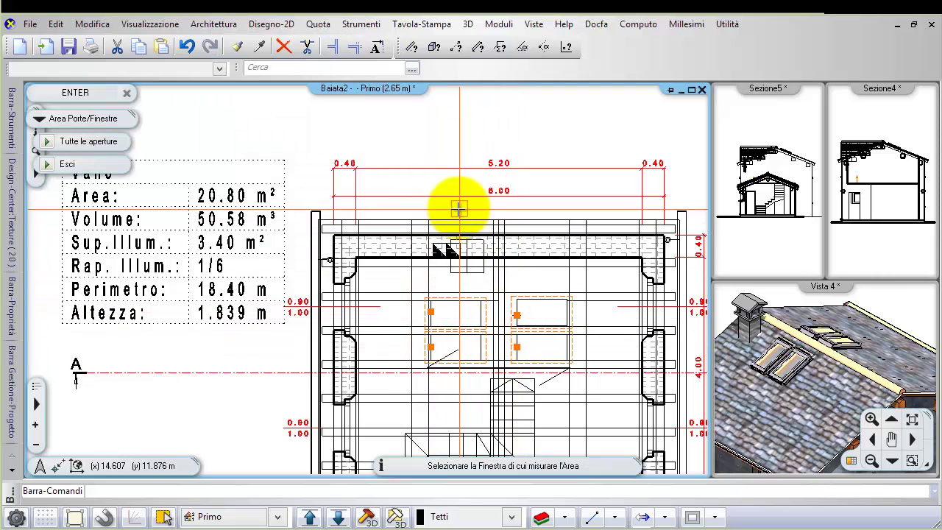
pyautogui.rightClick(446, 174)
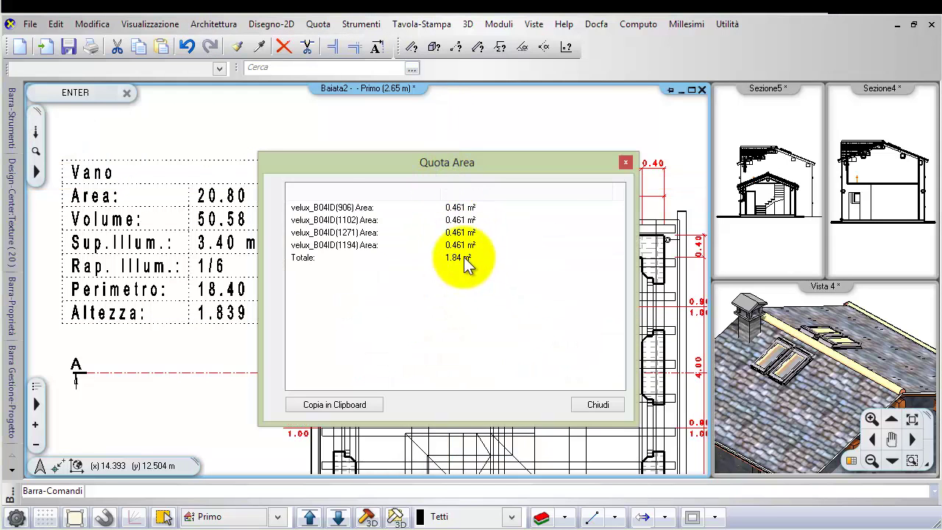
pyautogui.click(603, 406)
pyautogui.rightClick(400, 324)
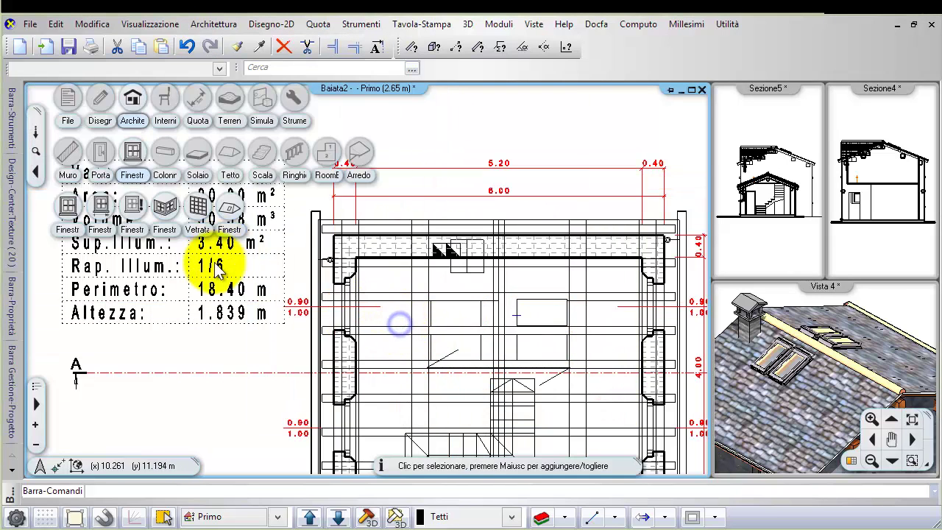
# Examine the area, illuminating surface and lighting ratio values in the Vano room's properties without changing them.
pyautogui.doubleClick(273, 284)
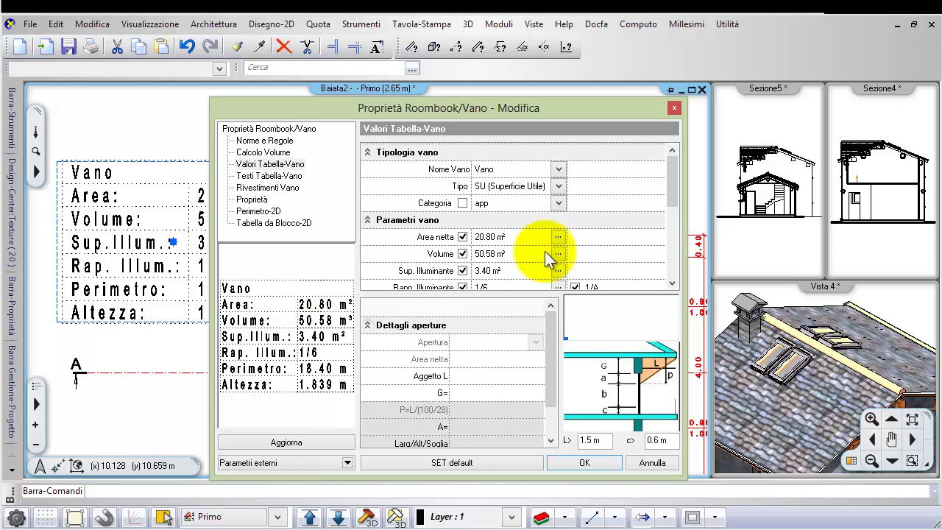
pyautogui.moveTo(672, 173); pyautogui.dragTo(549, 233)
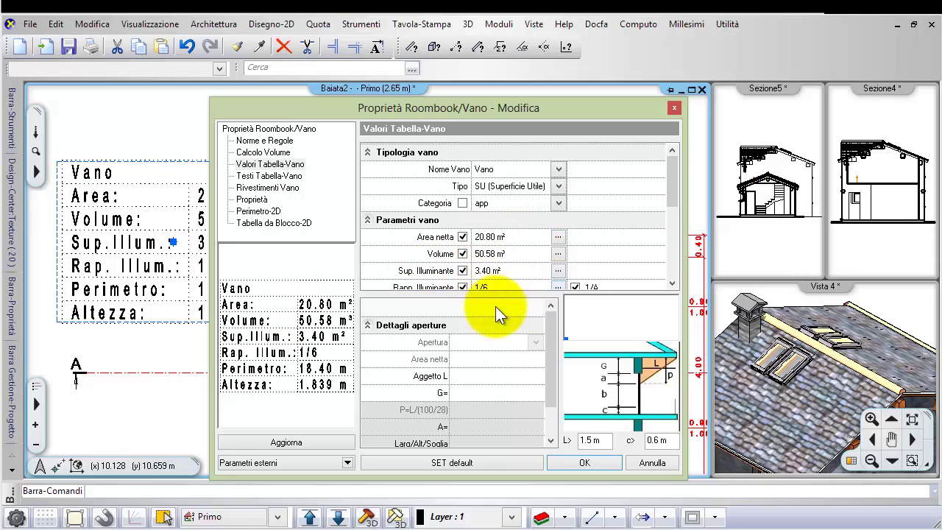
pyautogui.click(501, 270)
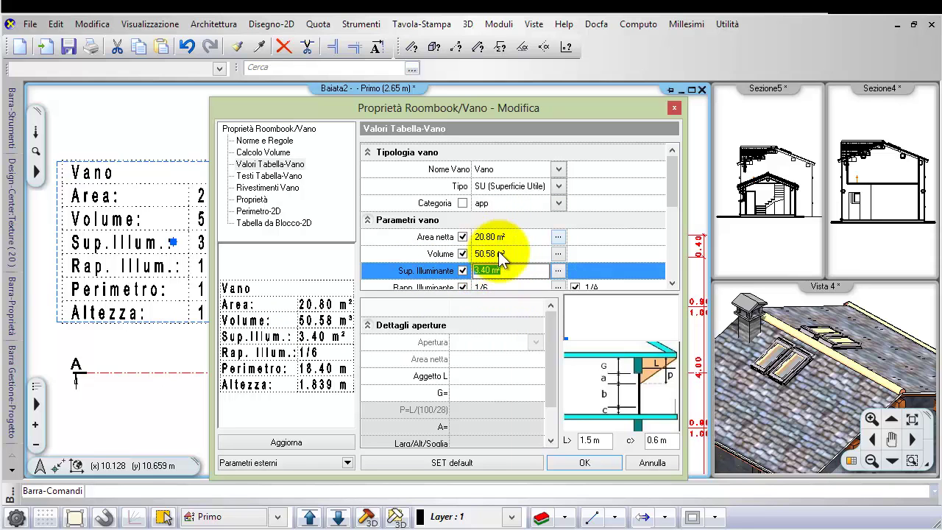
pyautogui.click(654, 462)
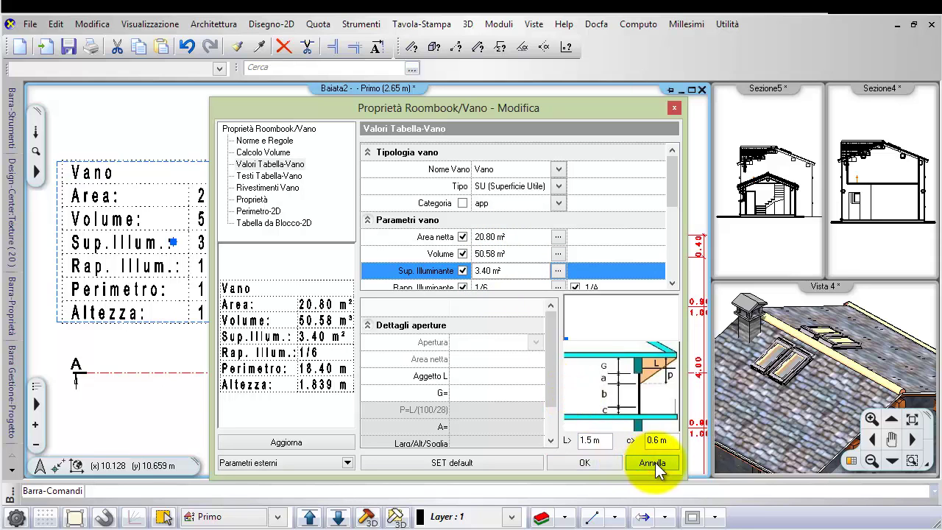
pyautogui.scroll(-1, 675, 192)
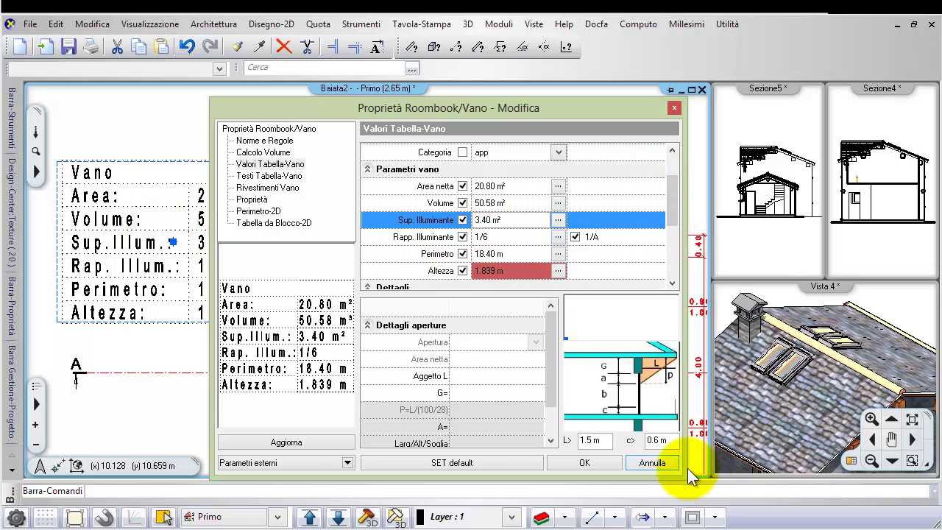
pyautogui.click(652, 459)
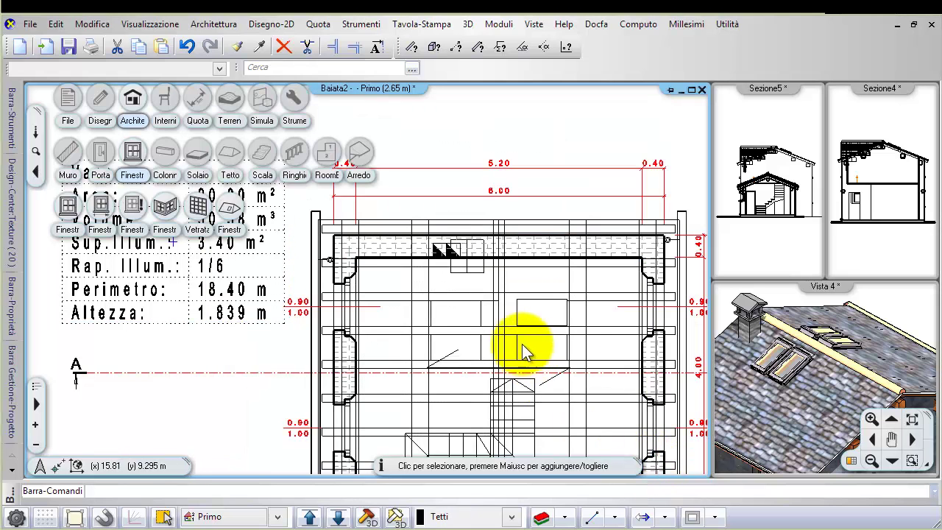
# Generate a rectangular 3D clip limited to the current floor, covering the upper part of the plan and cutting through the upper pair of skylights.
pyautogui.moveTo(540, 312); pyautogui.dragTo(474, 288, button='middle')
pyautogui.moveTo(462, 310)
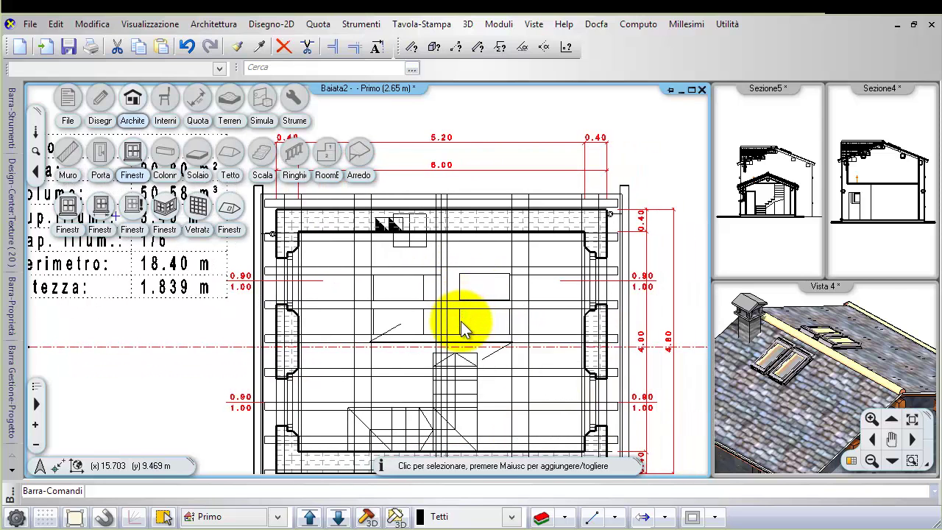
pyautogui.moveTo(462, 331)
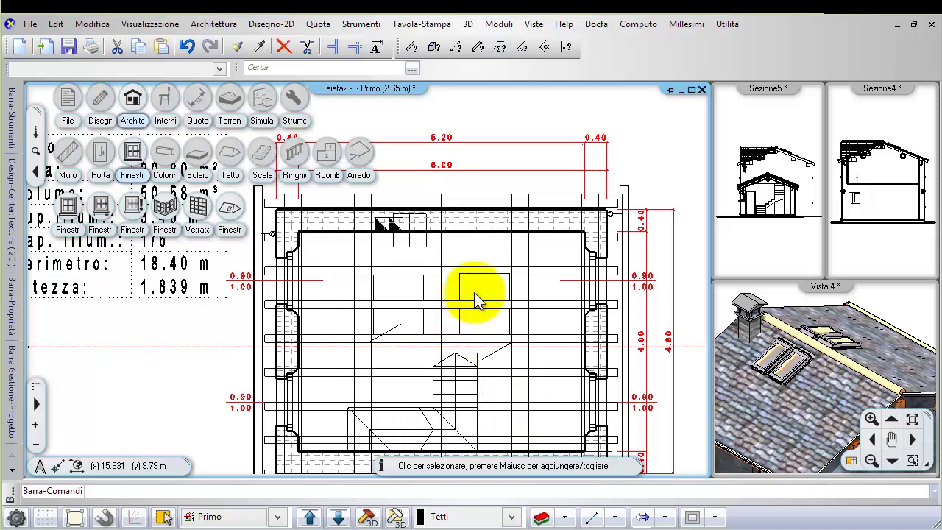
pyautogui.moveTo(465, 304); pyautogui.dragTo(478, 333, button='middle')
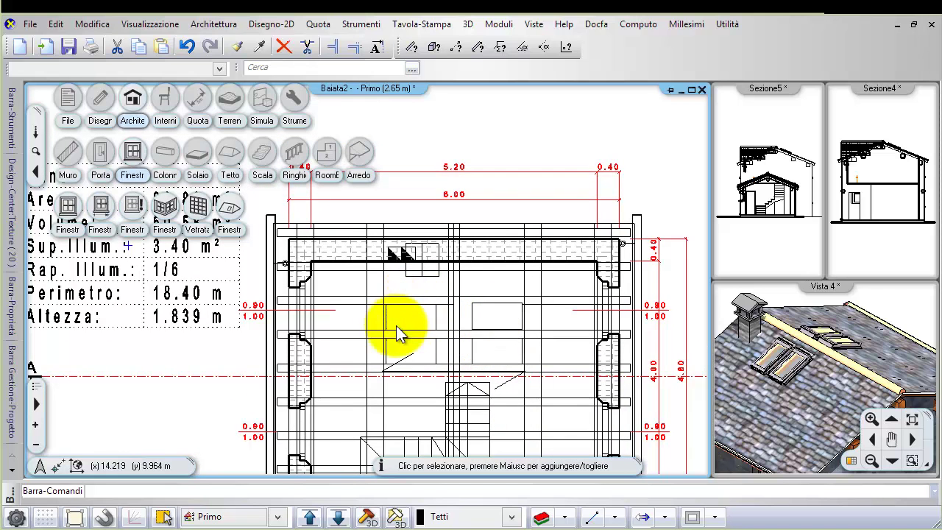
pyautogui.moveTo(427, 317); pyautogui.dragTo(446, 340, button='middle')
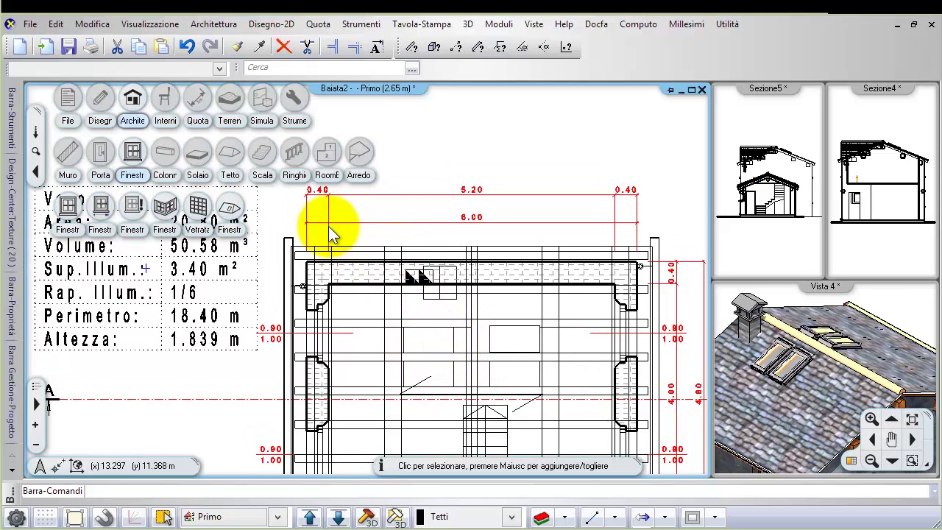
pyautogui.click(140, 24)
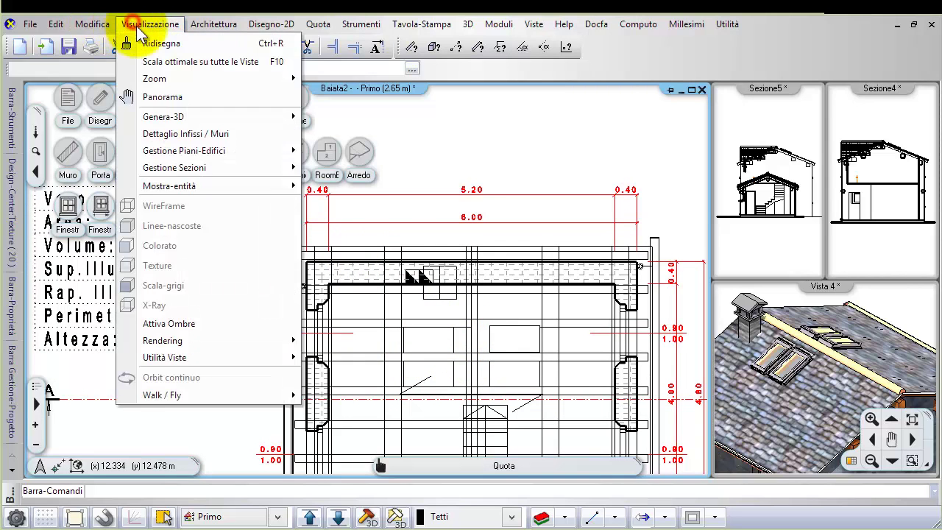
pyautogui.moveTo(173, 118)
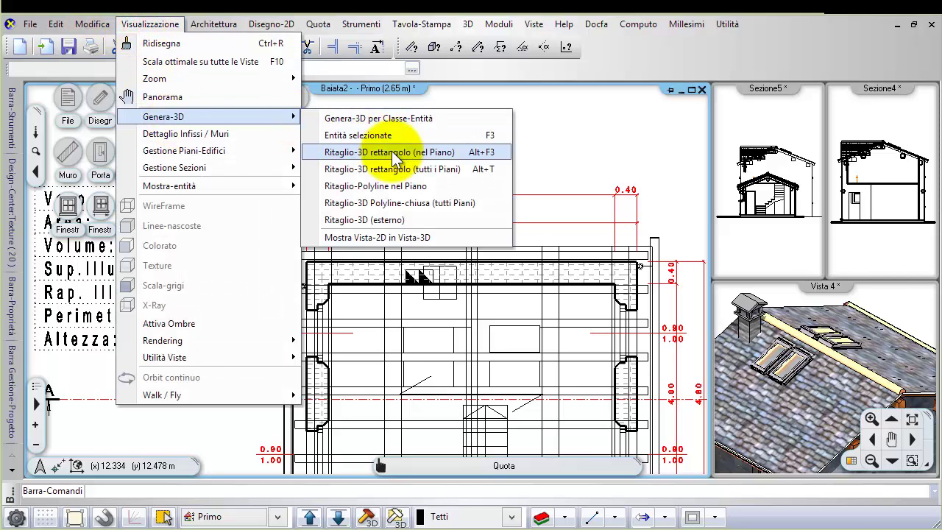
pyautogui.click(483, 159)
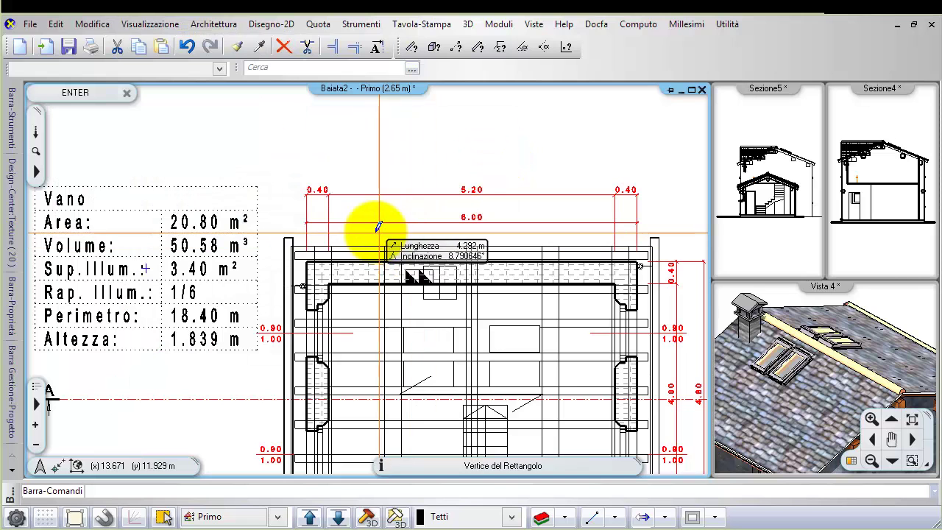
pyautogui.click(280, 220)
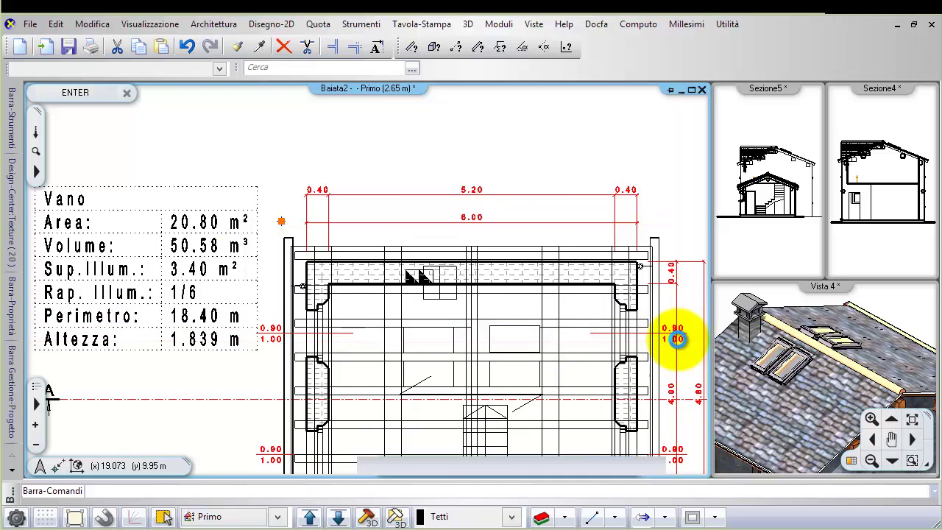
# Examine in Vista 4 how the sectioned skylights sit in the roof slopes near the ridge and beams.
pyautogui.click(851, 374)
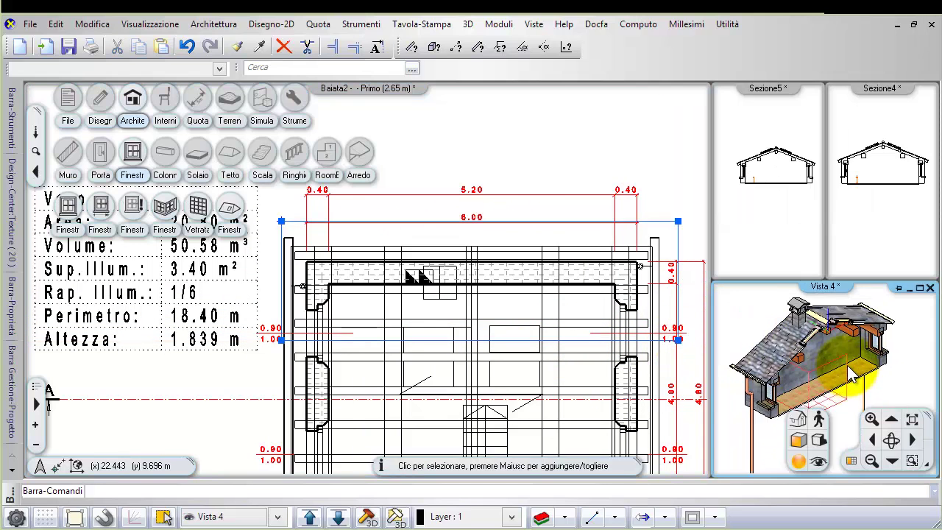
pyautogui.click(851, 461)
pyautogui.keyDown('shift'); pyautogui.moveTo(476, 283); pyautogui.dragTo(502, 340, button='middle'); pyautogui.keyUp('shift')
pyautogui.scroll(3, 477, 290)
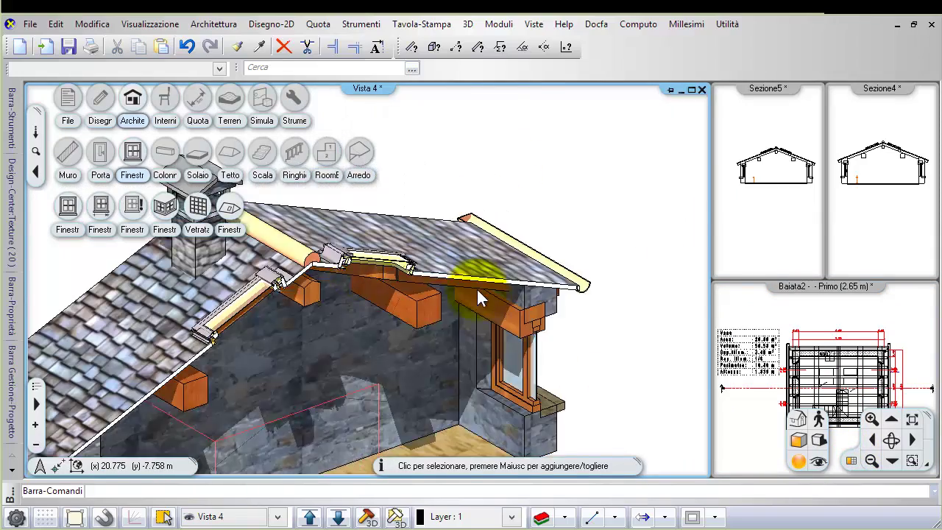
pyautogui.scroll(10, 436, 288)
pyautogui.moveTo(440, 274); pyautogui.dragTo(619, 268, button='middle')
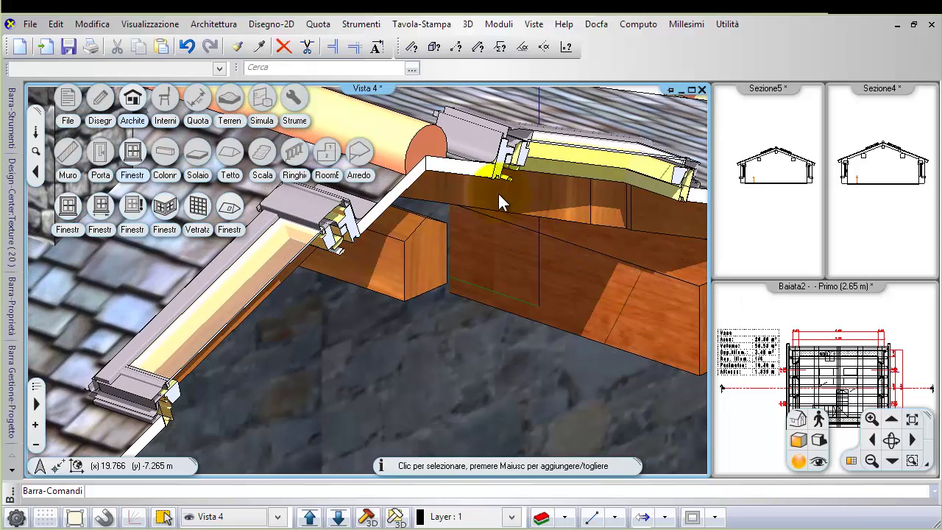
pyautogui.moveTo(499, 193); pyautogui.dragTo(431, 204, button='middle')
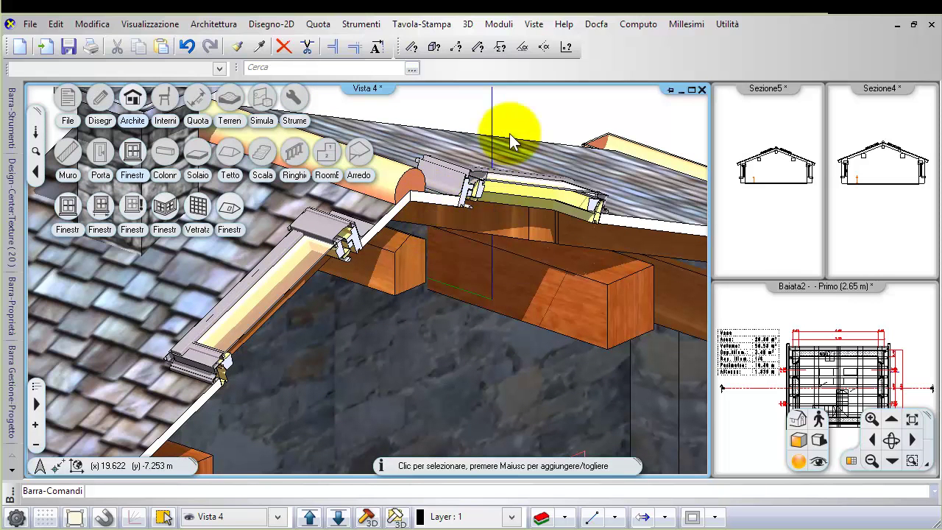
pyautogui.scroll(-1, 511, 153)
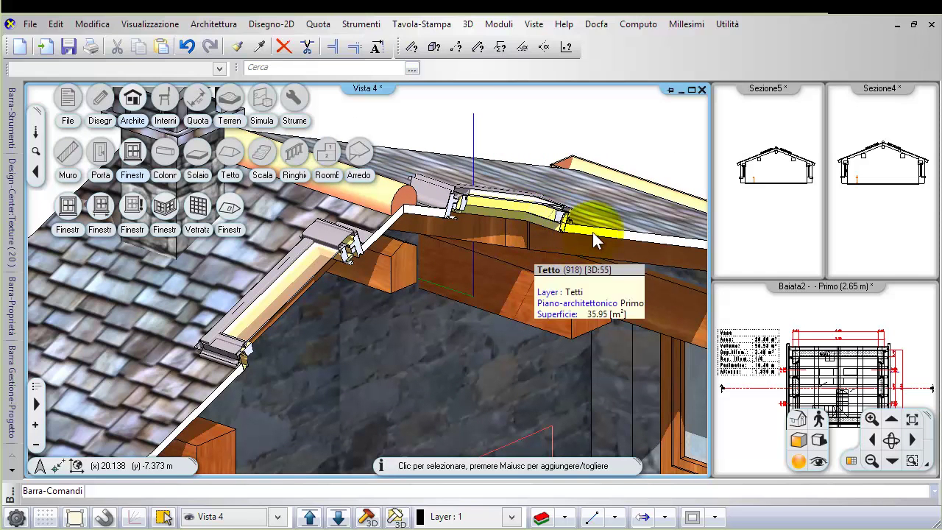
# Draw an automatic-pitch roof in the Primo plan on a rectangle beside the house, 8 m wide and matching the house's depth.
pyautogui.doubleClick(830, 320)
pyautogui.scroll(-5, 648, 309)
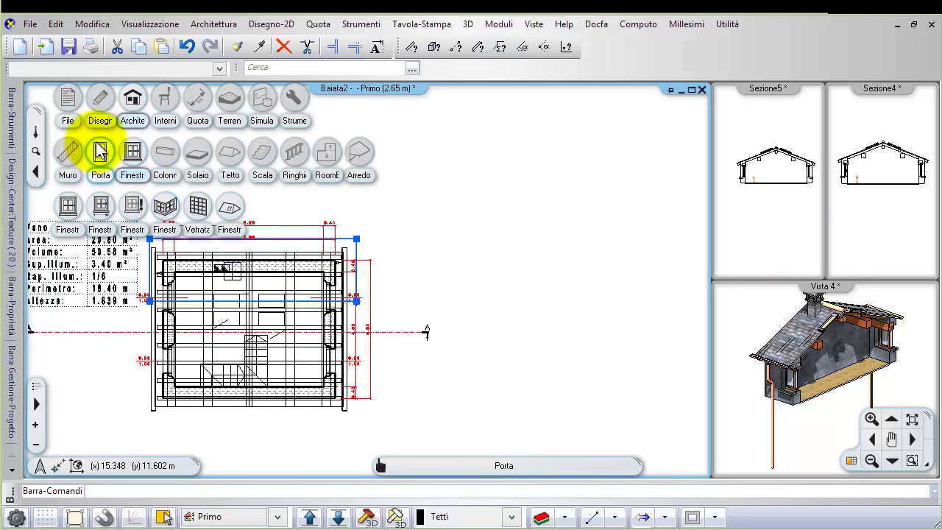
pyautogui.click(103, 101)
pyautogui.click(131, 100)
pyautogui.click(140, 155)
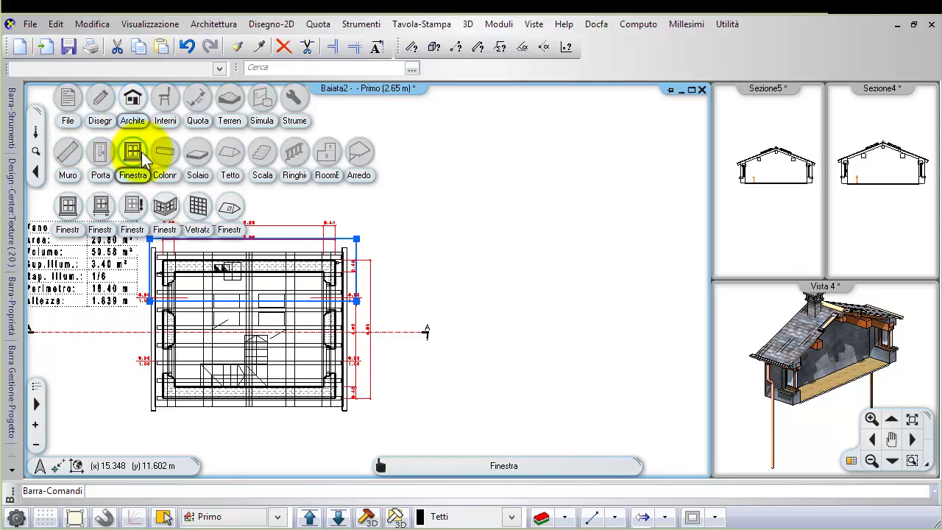
pyautogui.click(163, 120)
pyautogui.click(131, 98)
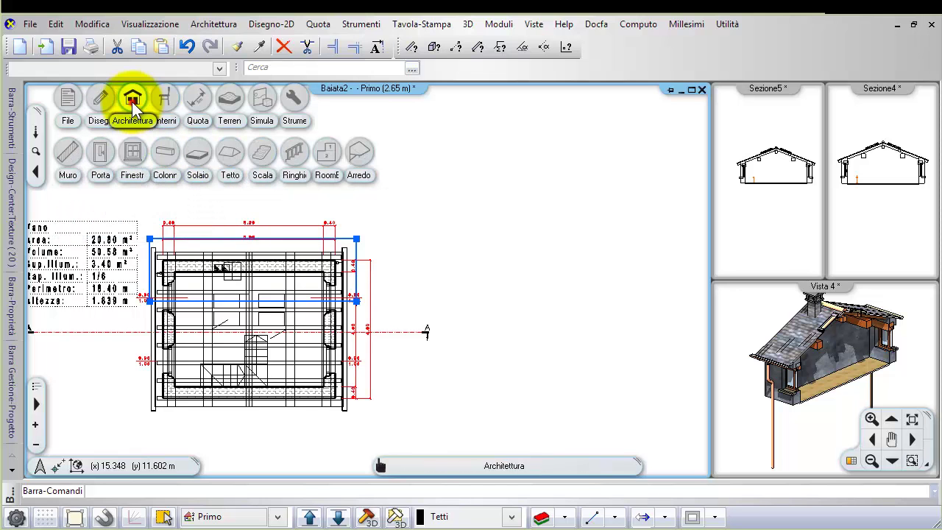
pyautogui.click(230, 155)
pyautogui.click(99, 213)
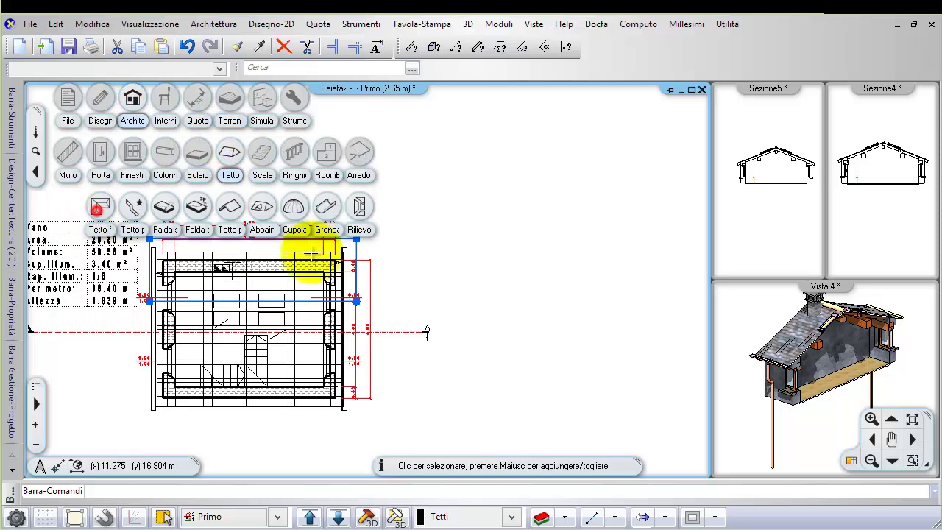
pyautogui.click(110, 143)
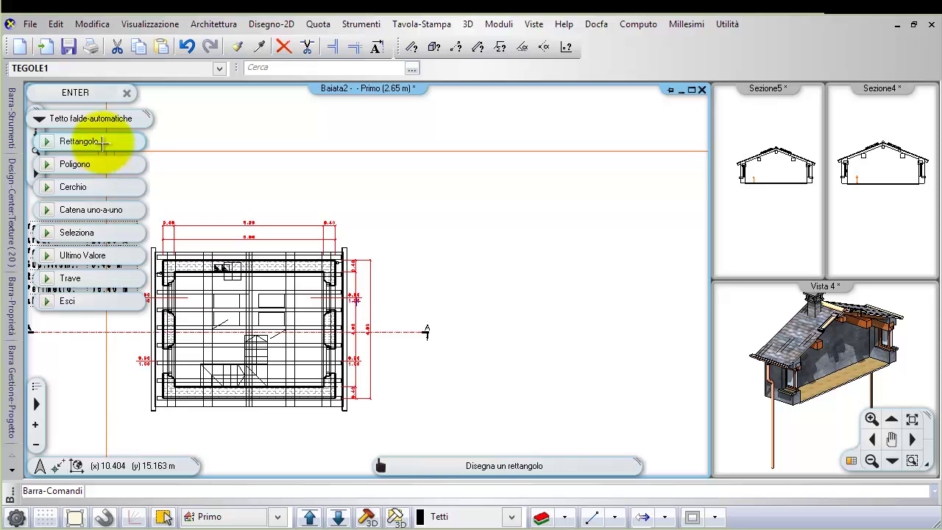
pyautogui.click(434, 255)
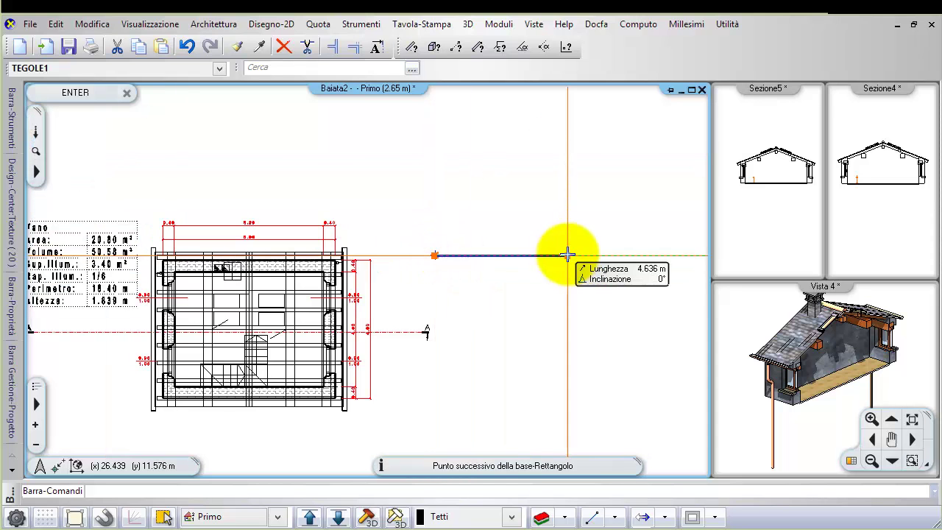
pyautogui.write('8')
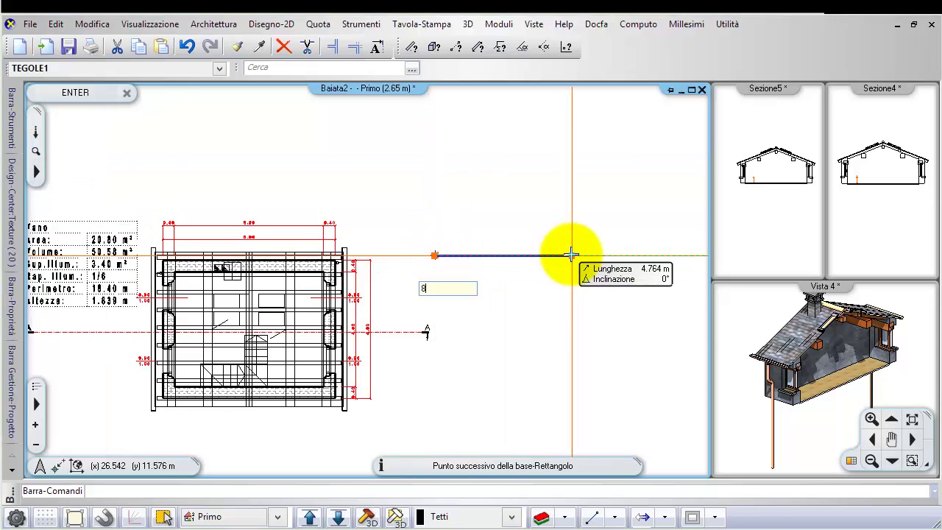
pyautogui.press('Return')
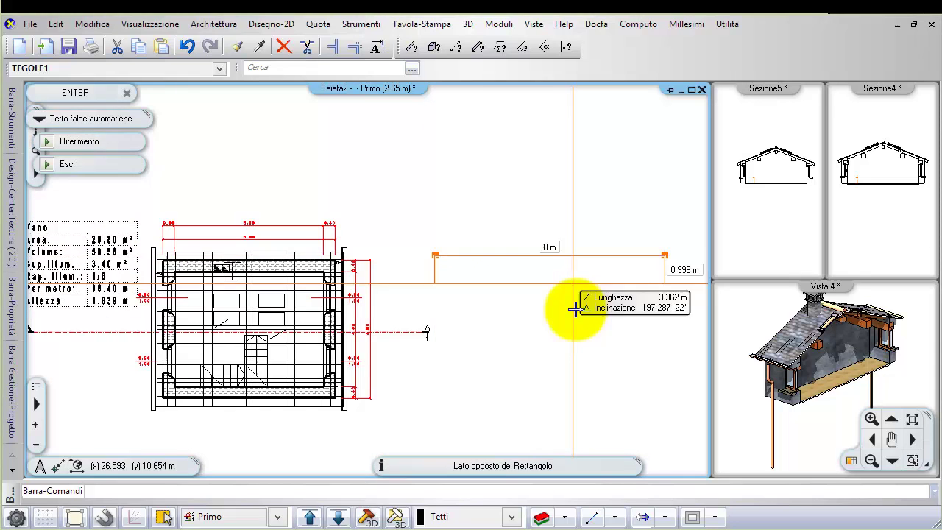
pyautogui.click(326, 397)
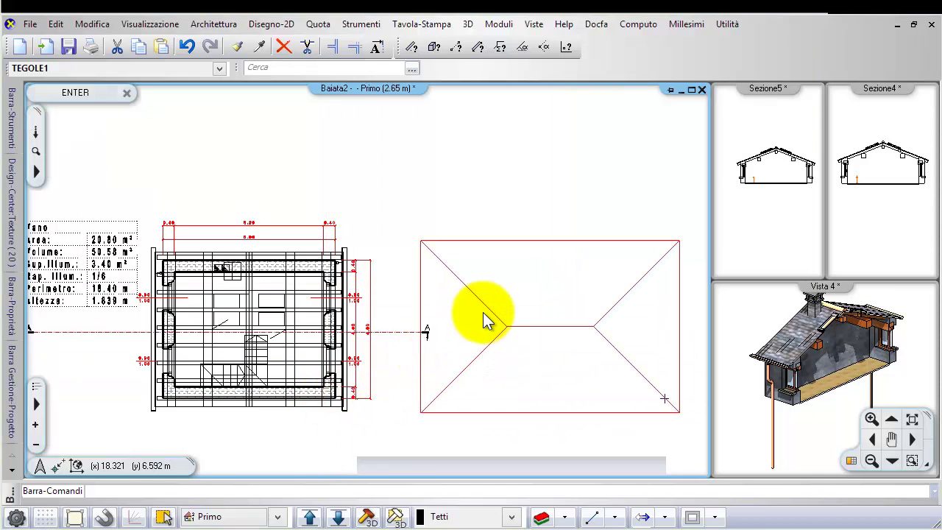
pyautogui.press('Return')
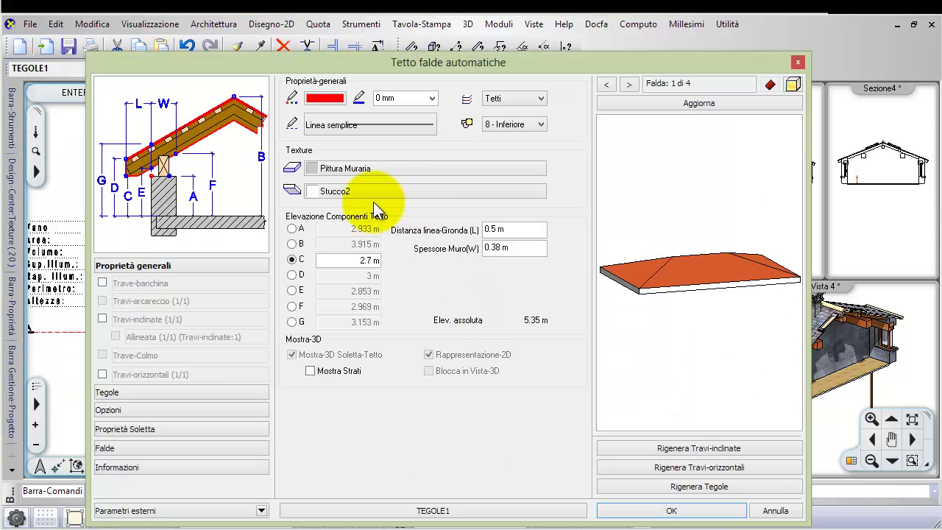
# Turn the two triangular end slopes of the new roof into gables (Timpano) and update the preview.
pyautogui.click(152, 447)
pyautogui.click(355, 271)
pyautogui.click(393, 126)
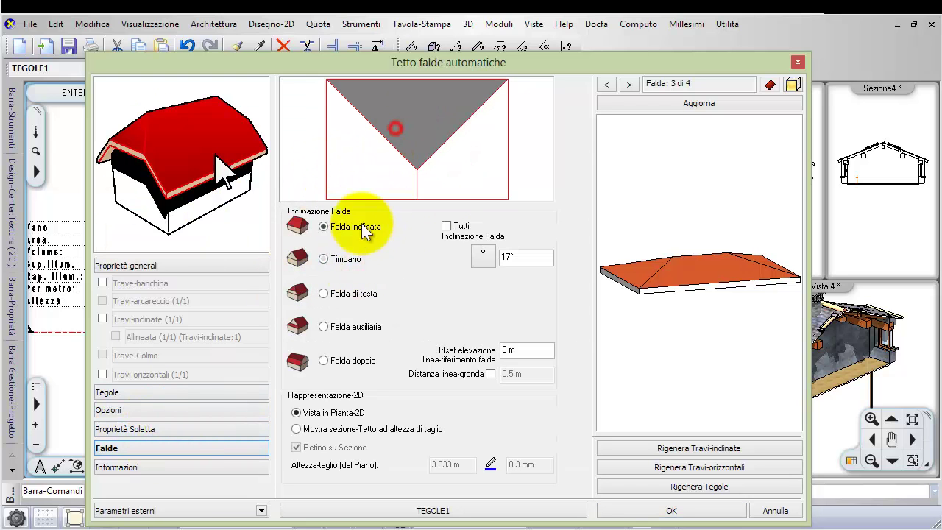
pyautogui.click(346, 260)
pyautogui.click(375, 163)
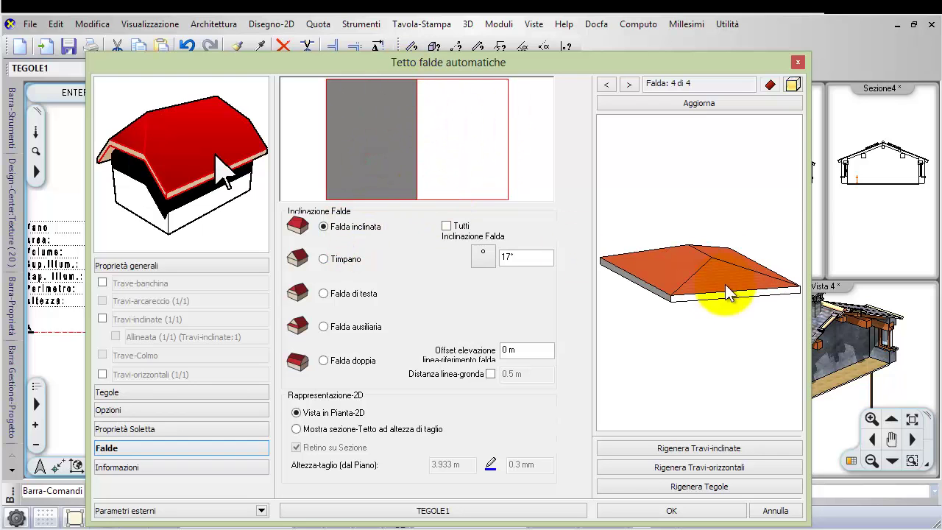
pyautogui.click(707, 105)
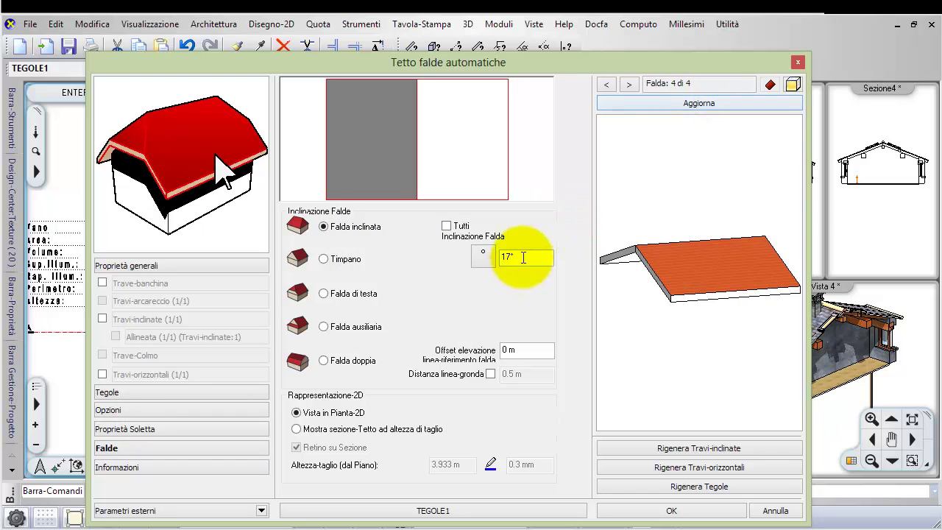
# Set the inclination of all slopes to 21 and create the two-slope roof.
pyautogui.click(457, 222)
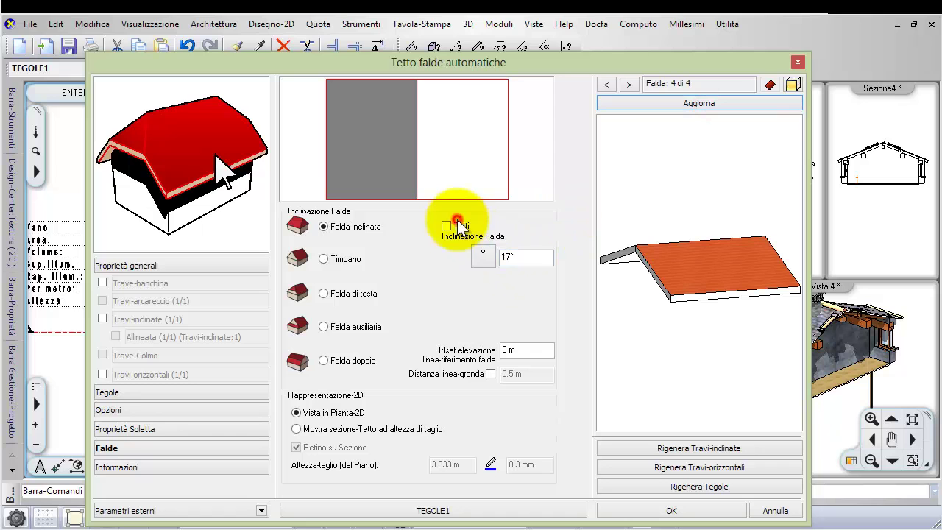
pyautogui.doubleClick(508, 257)
pyautogui.write('21')
pyautogui.click(483, 254)
pyautogui.click(662, 511)
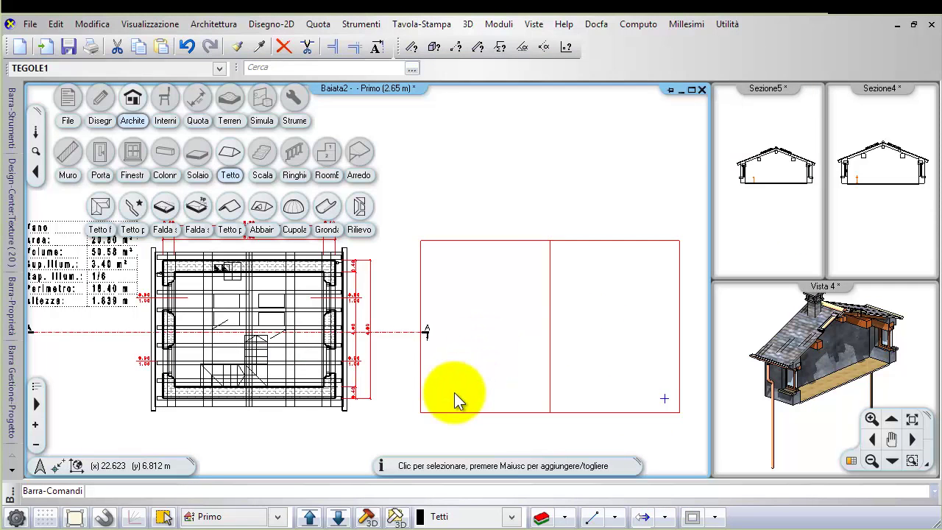
pyautogui.moveTo(439, 356); pyautogui.dragTo(414, 368, button='middle')
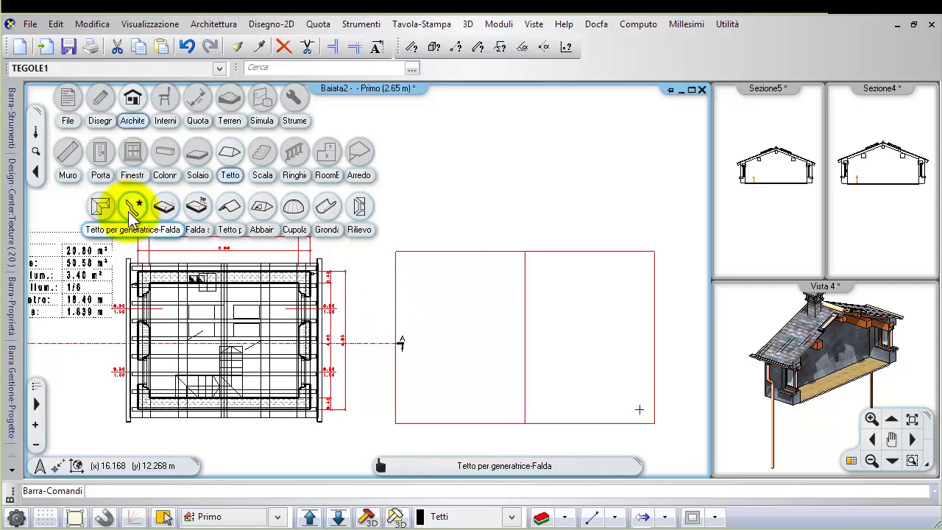
# Insert one velux_B04 roof window in the slope of the separate roof nearest the house, level with the upper house skylights.
pyautogui.click(132, 153)
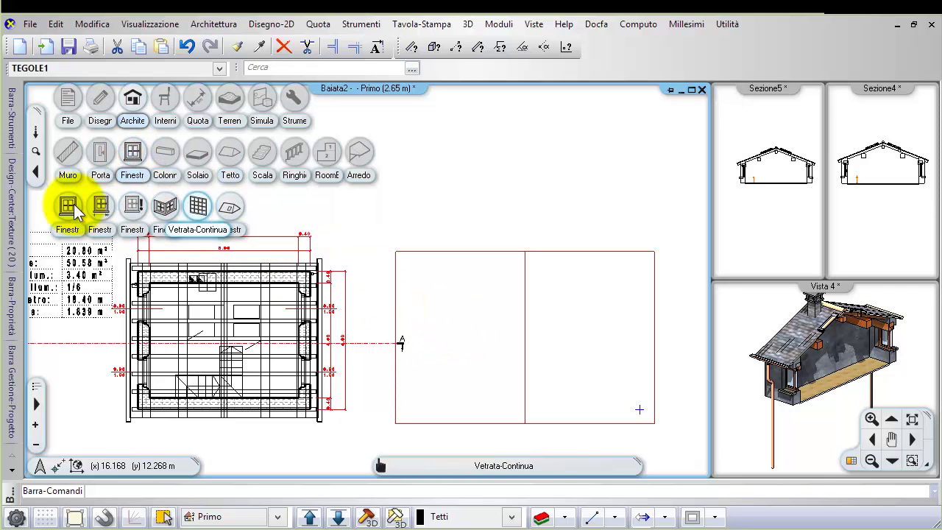
pyautogui.click(230, 207)
pyautogui.click(421, 279)
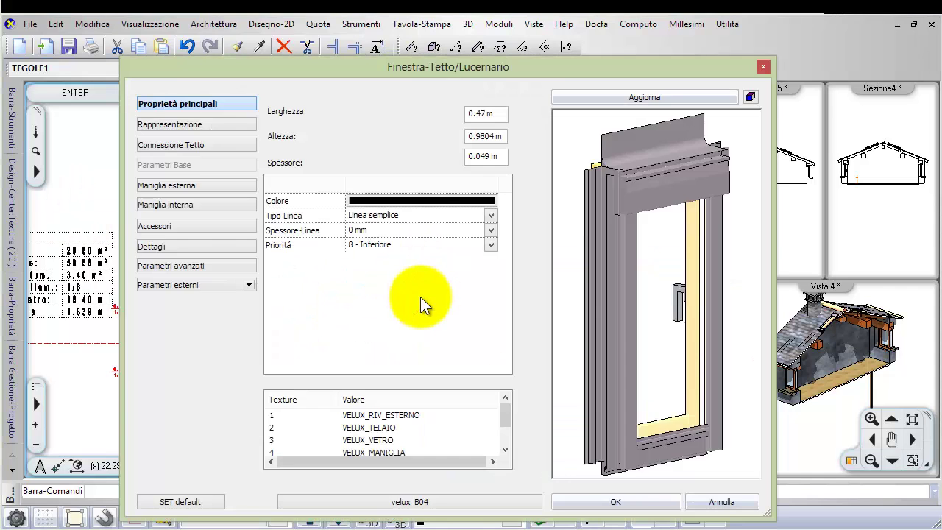
pyautogui.click(653, 506)
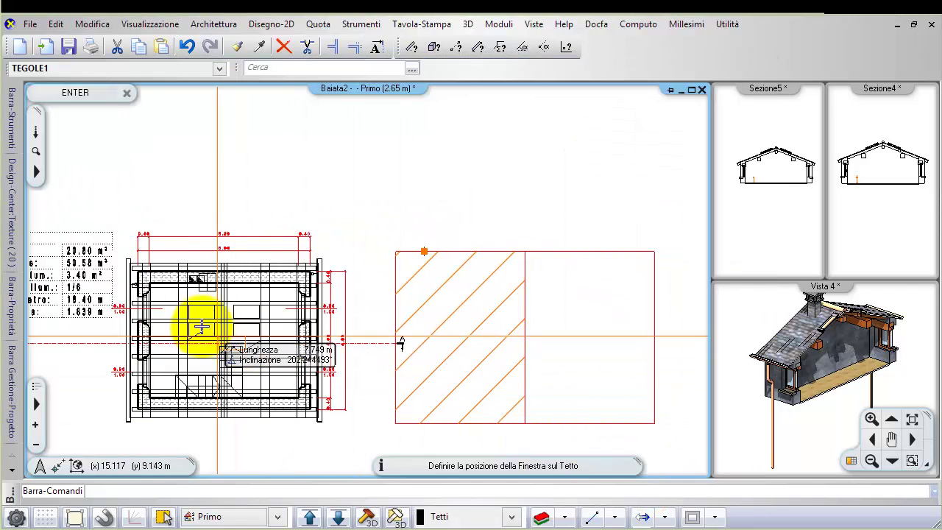
pyautogui.scroll(2, 215, 311)
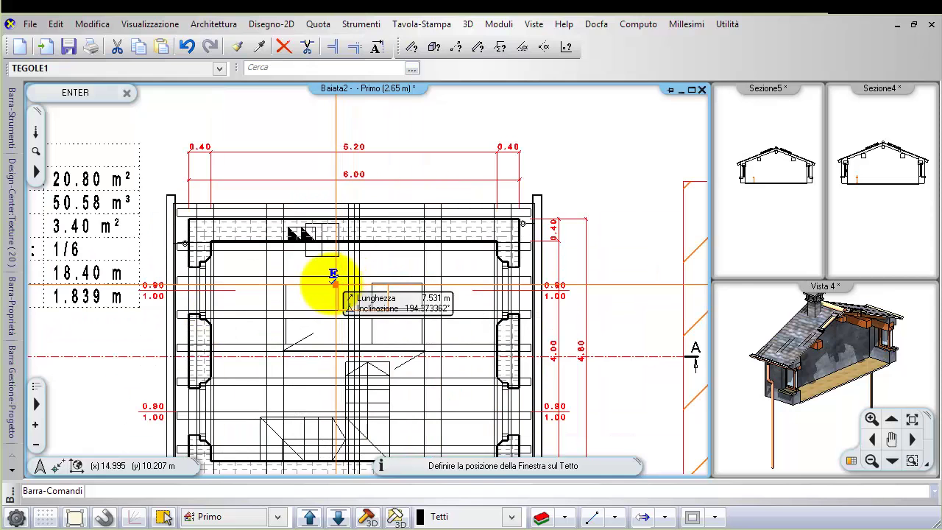
pyautogui.scroll(-2, 596, 302)
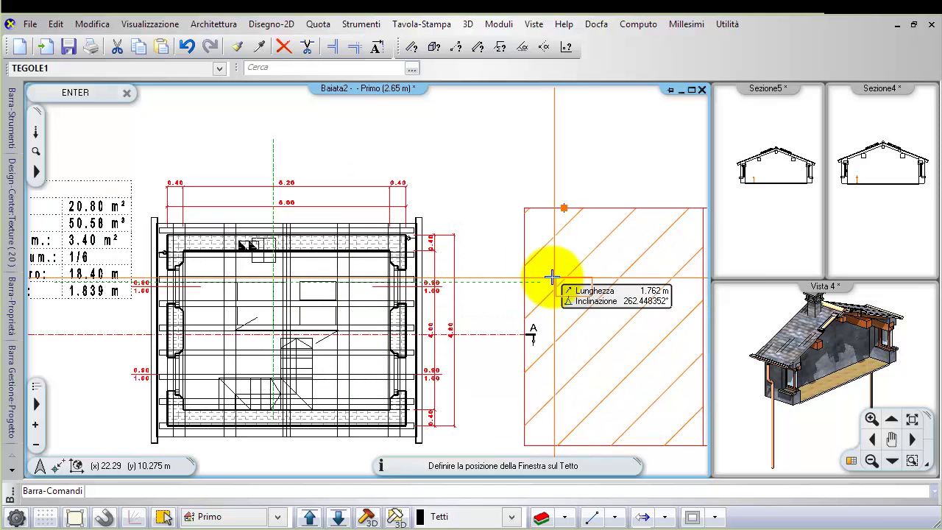
pyautogui.click(553, 278)
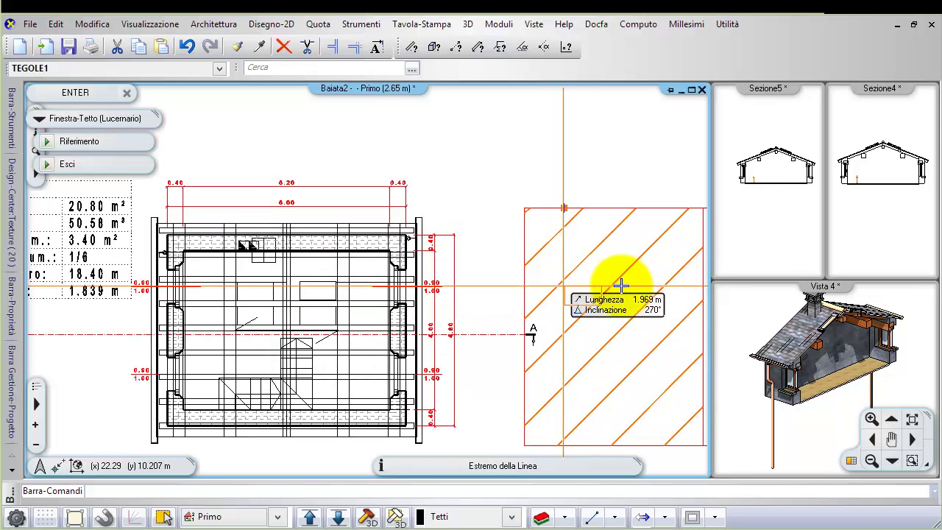
pyautogui.click(605, 285)
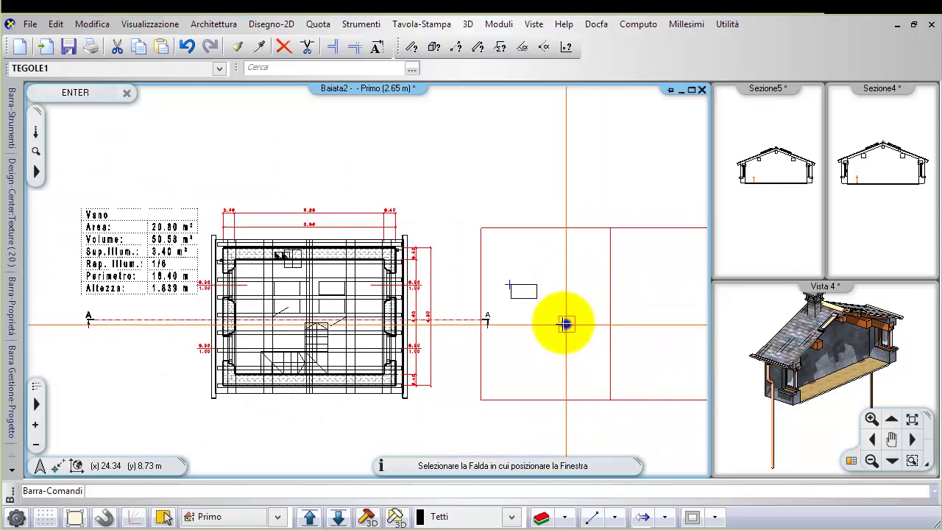
pyautogui.click(566, 324)
pyautogui.scroll(3, 470, 286)
pyautogui.scroll(-3, 455, 304)
pyautogui.moveTo(455, 304); pyautogui.dragTo(476, 320, button='middle')
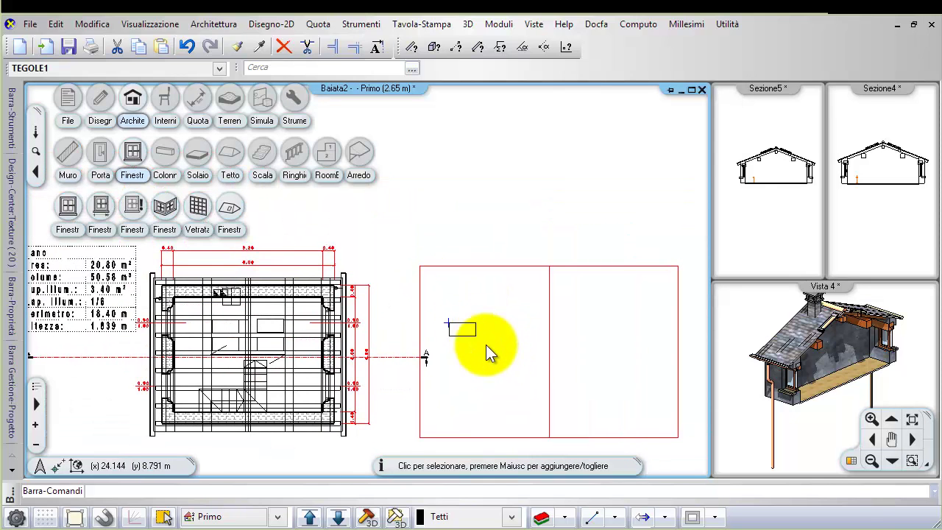
# Generate the 3D of only a rectangular area of the plan whose lower edge cuts through the new roof window.
pyautogui.click(158, 23)
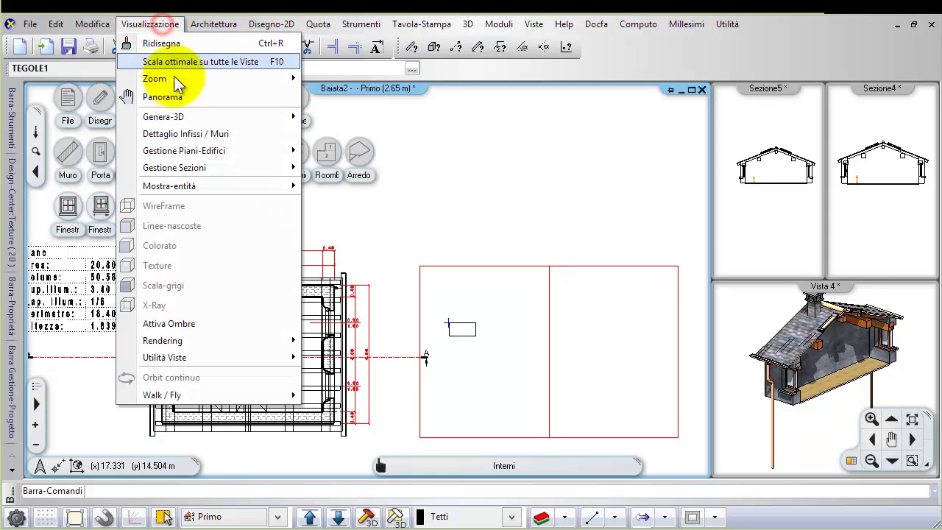
pyautogui.moveTo(189, 118)
pyautogui.click(387, 152)
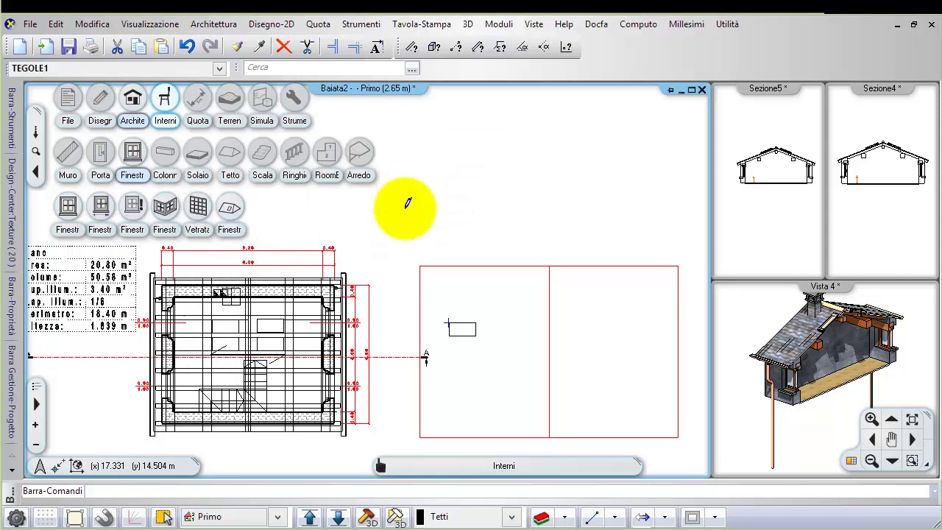
pyautogui.click(405, 237)
pyautogui.scroll(2, 488, 309)
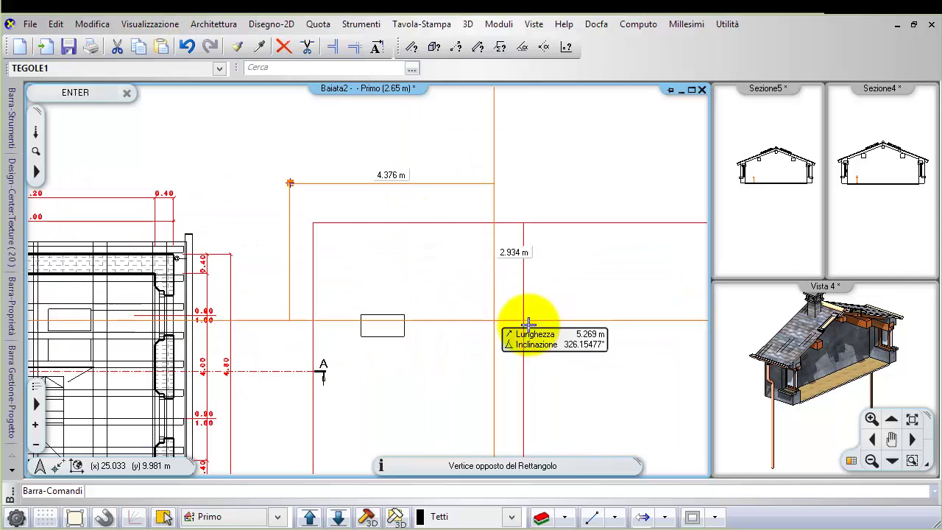
pyautogui.click(533, 325)
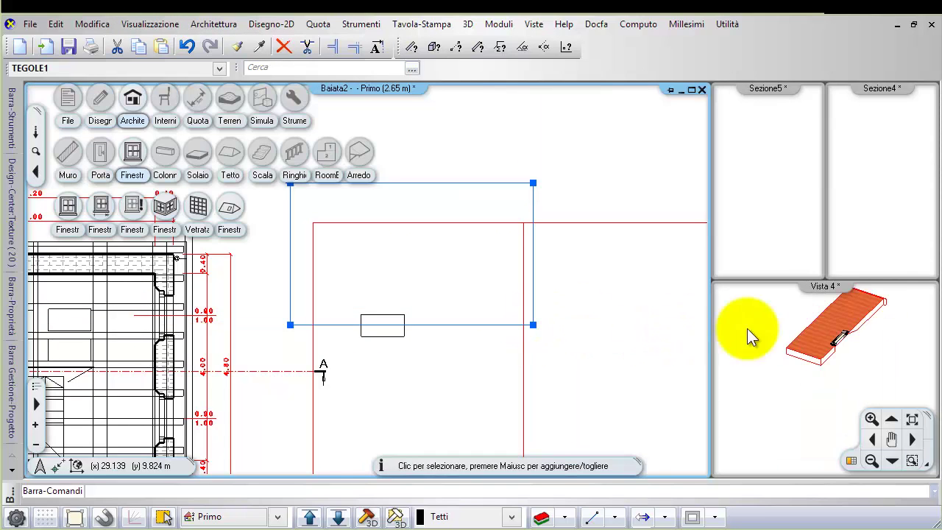
# Examine in an enlarged Vista 4 how the roof opening is cut above and below the sectioned skylight.
pyautogui.moveTo(865, 346); pyautogui.dragTo(831, 371, button='middle')
pyautogui.keyDown('shift'); pyautogui.moveTo(796, 344); pyautogui.dragTo(791, 335, button='middle'); pyautogui.keyUp('shift')
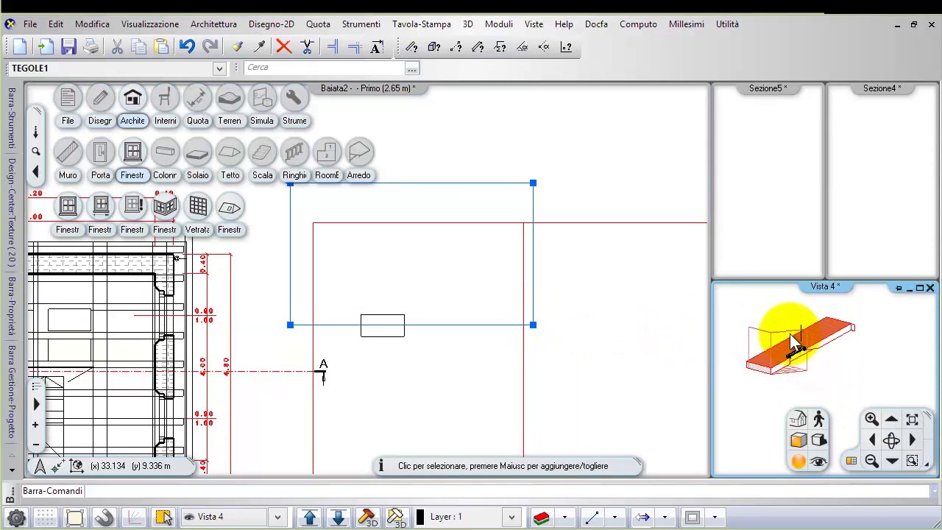
pyautogui.scroll(4, 805, 351)
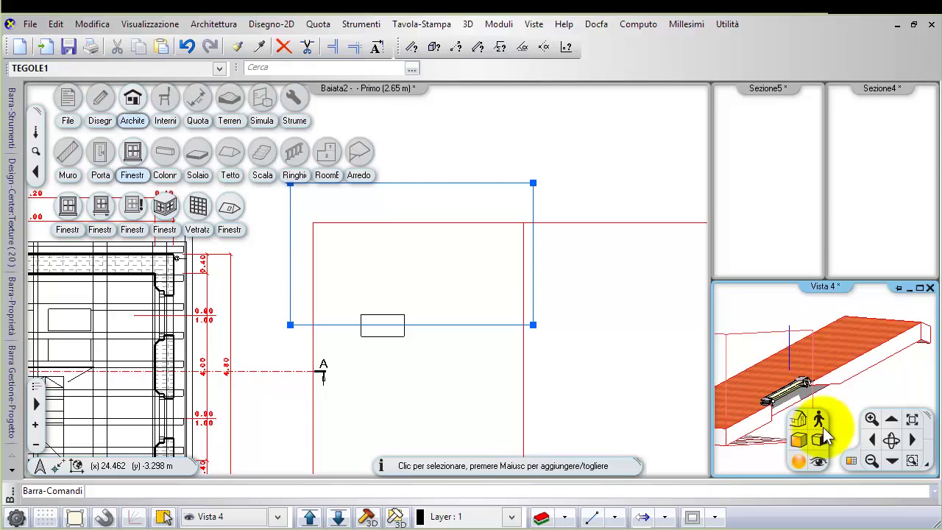
pyautogui.click(852, 460)
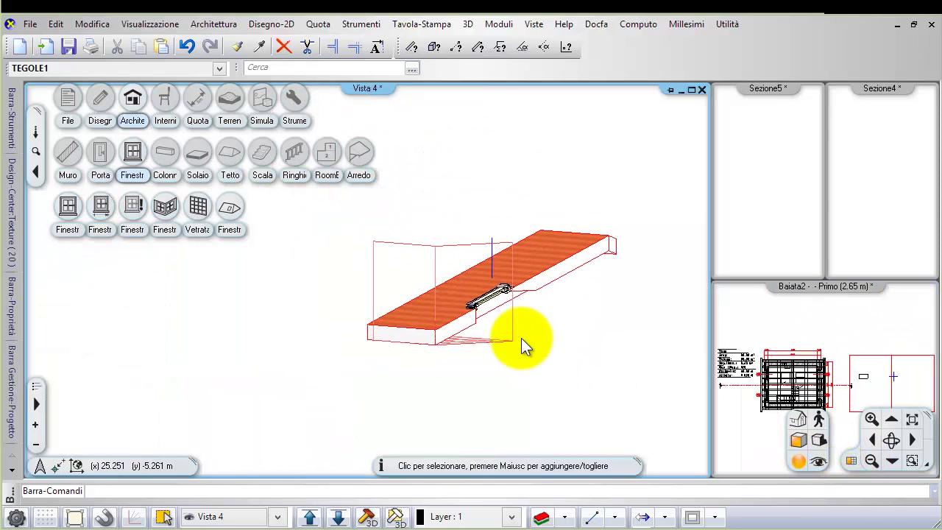
pyautogui.moveTo(466, 295); pyautogui.dragTo(443, 344, button='middle')
pyautogui.scroll(3, 394, 318)
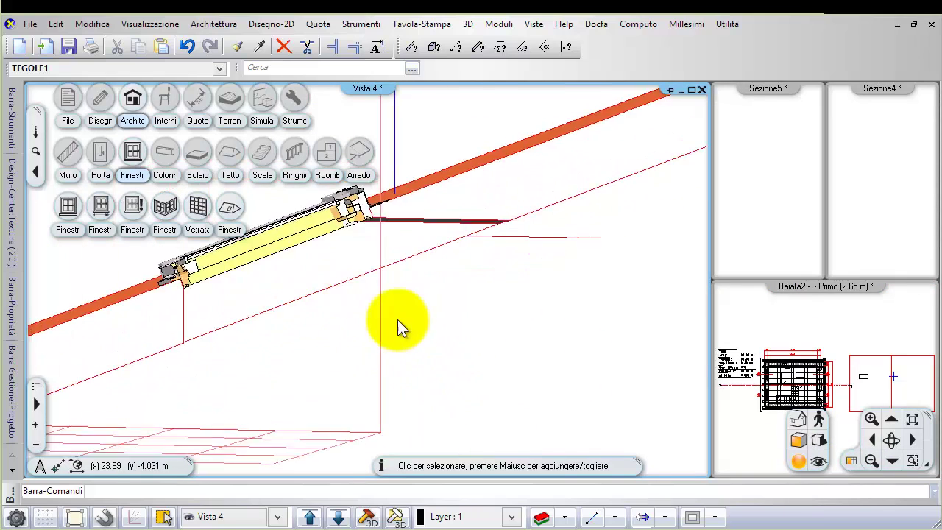
pyautogui.moveTo(269, 261); pyautogui.dragTo(403, 335, button='middle')
pyautogui.scroll(2, 413, 324)
pyautogui.moveTo(455, 314); pyautogui.dragTo(311, 321, button='middle')
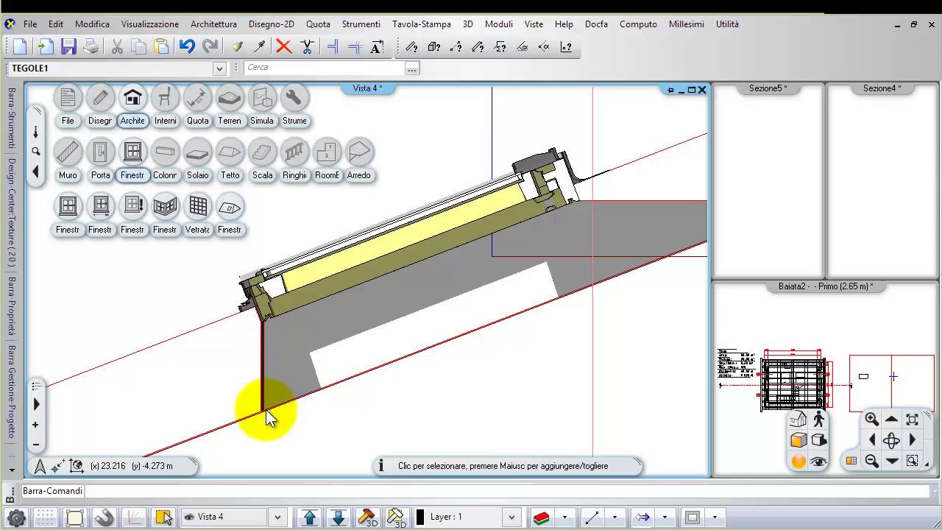
pyautogui.moveTo(469, 263)
pyautogui.mouseDown(button='middle')
pyautogui.moveTo(373, 324)
pyautogui.moveTo(455, 256)
pyautogui.mouseUp(button='middle')
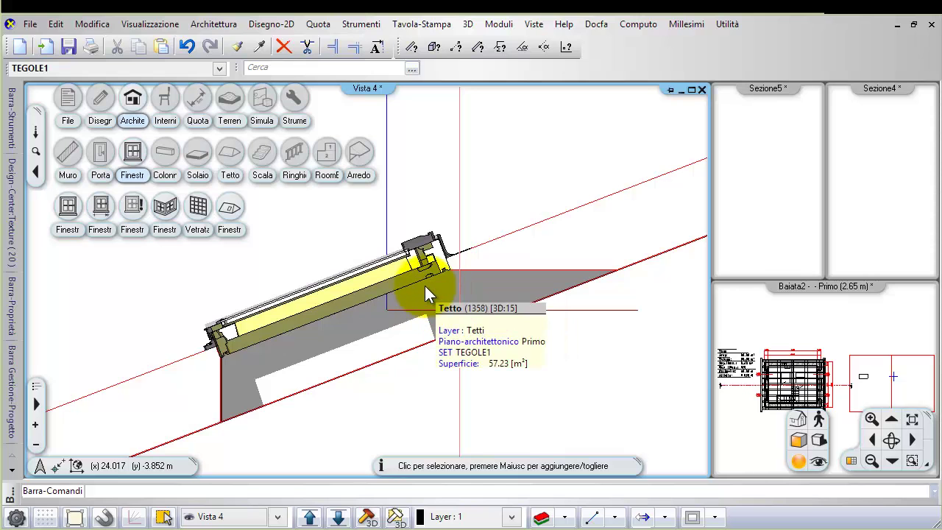
pyautogui.moveTo(425, 288)
pyautogui.mouseDown(button='middle')
pyautogui.moveTo(475, 309)
pyautogui.moveTo(468, 304)
pyautogui.mouseUp(button='middle')
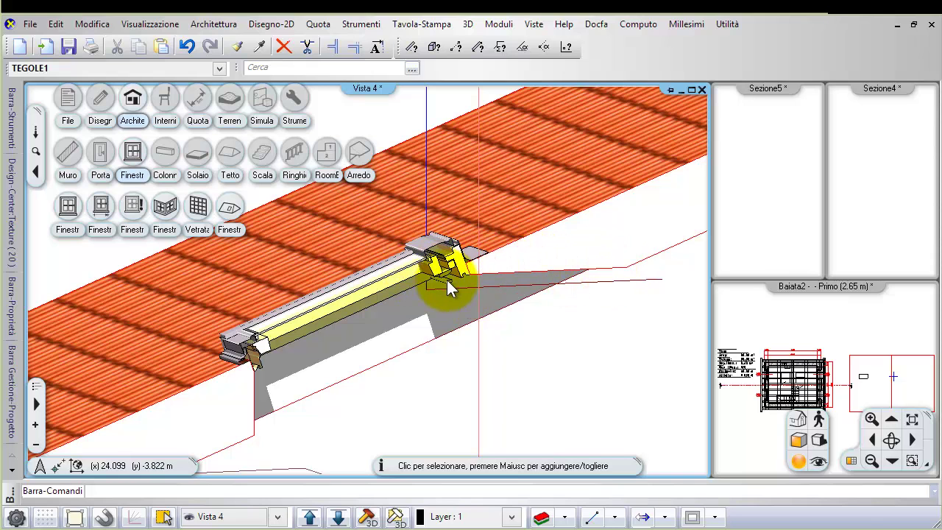
pyautogui.moveTo(477, 280); pyautogui.dragTo(403, 279, button='middle')
# Review the skylight's cut options under Dettagli, keeping Orizzontale for Taglio superiore and Verticale for Taglio inferiore.
pyautogui.click(369, 275)
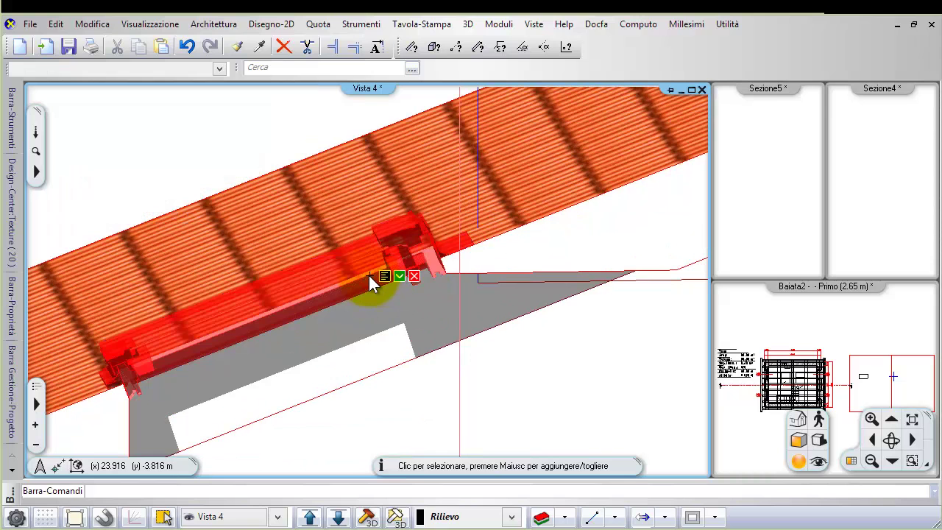
pyautogui.click(384, 276)
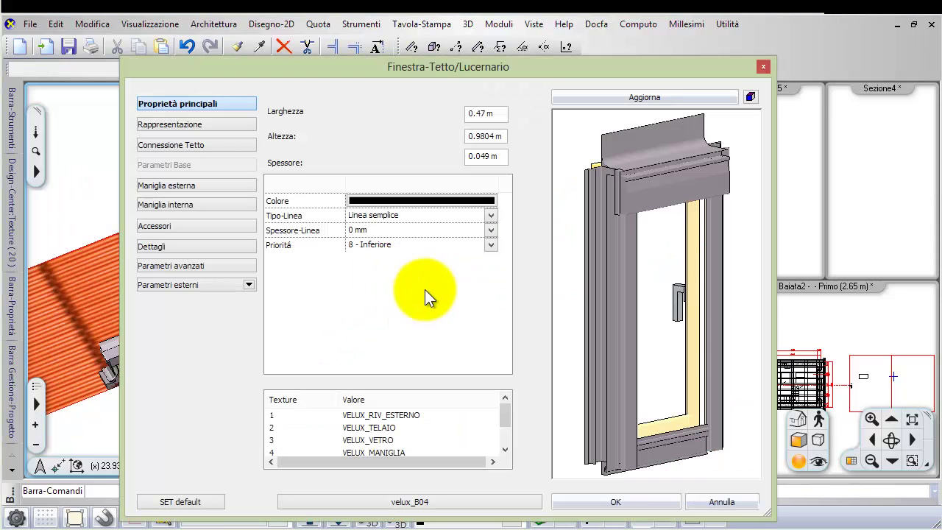
pyautogui.click(191, 245)
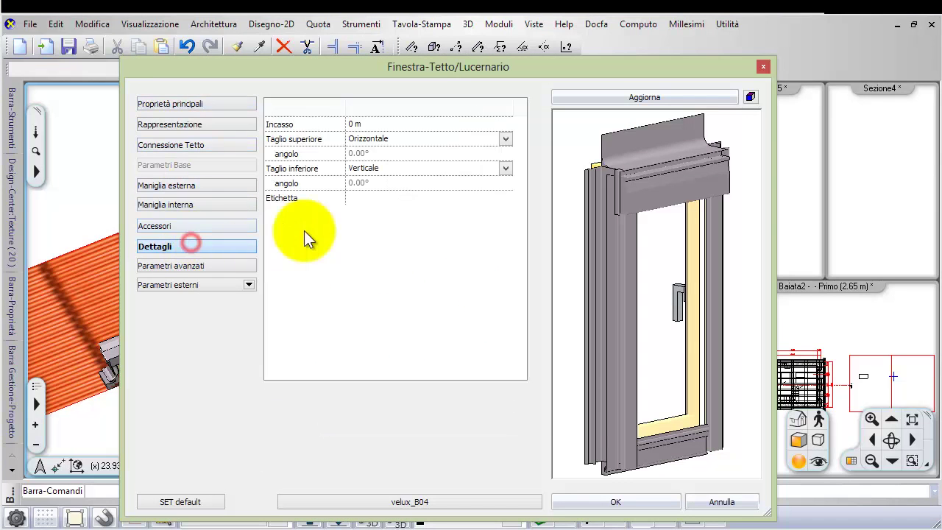
pyautogui.click(404, 139)
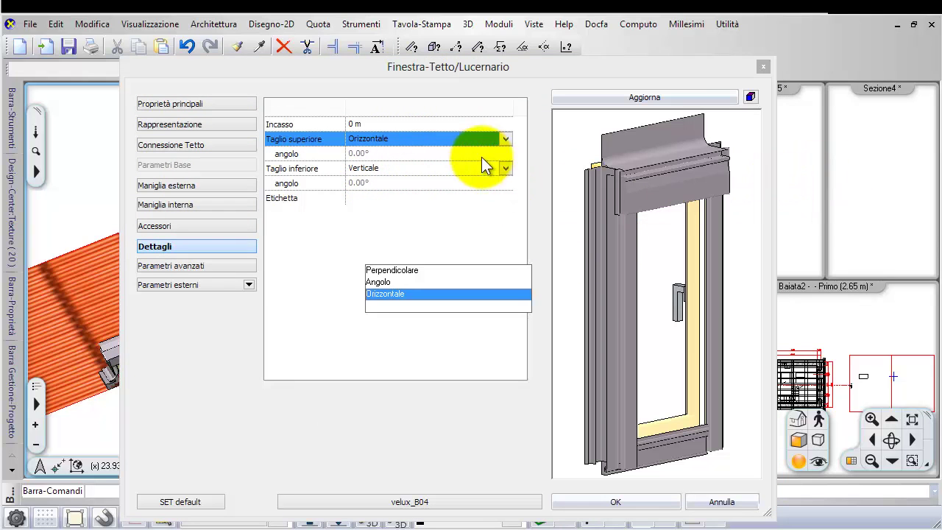
pyautogui.click(430, 142)
pyautogui.click(449, 142)
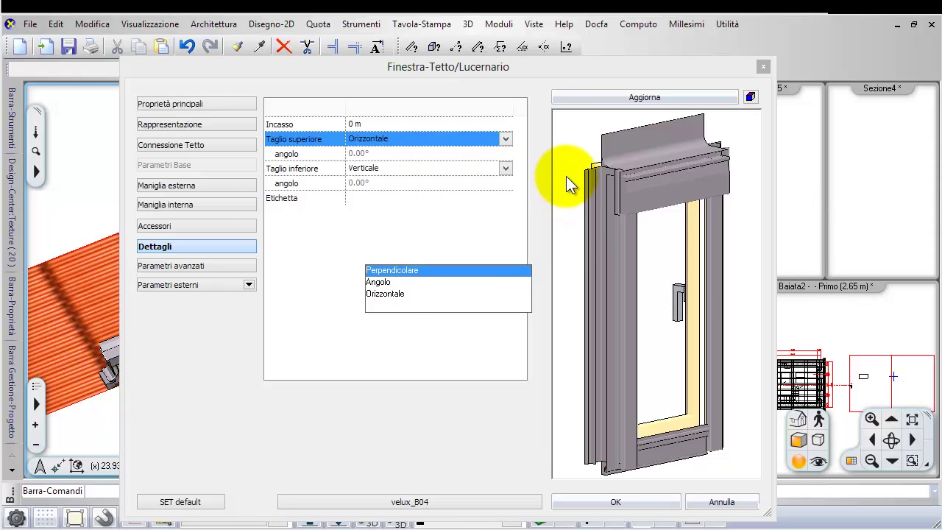
pyautogui.click(460, 148)
pyautogui.click(449, 168)
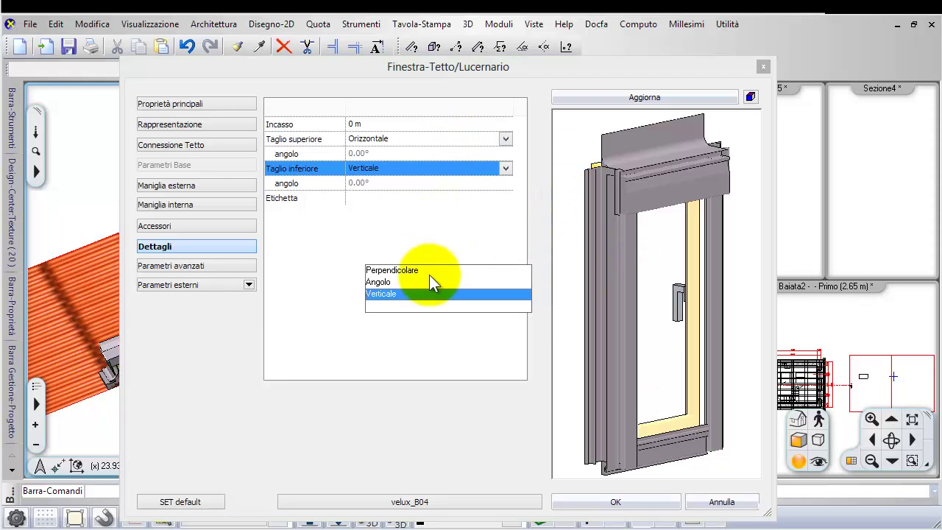
pyautogui.click(426, 293)
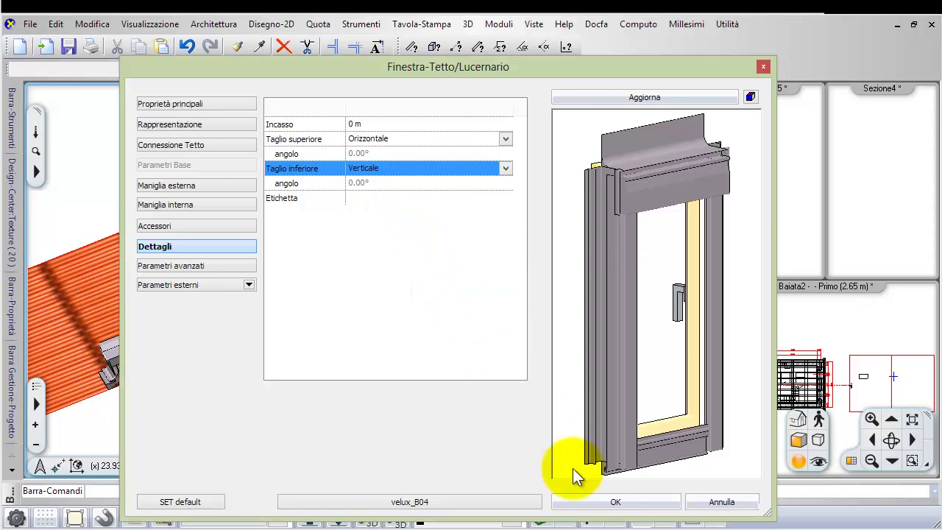
pyautogui.click(599, 503)
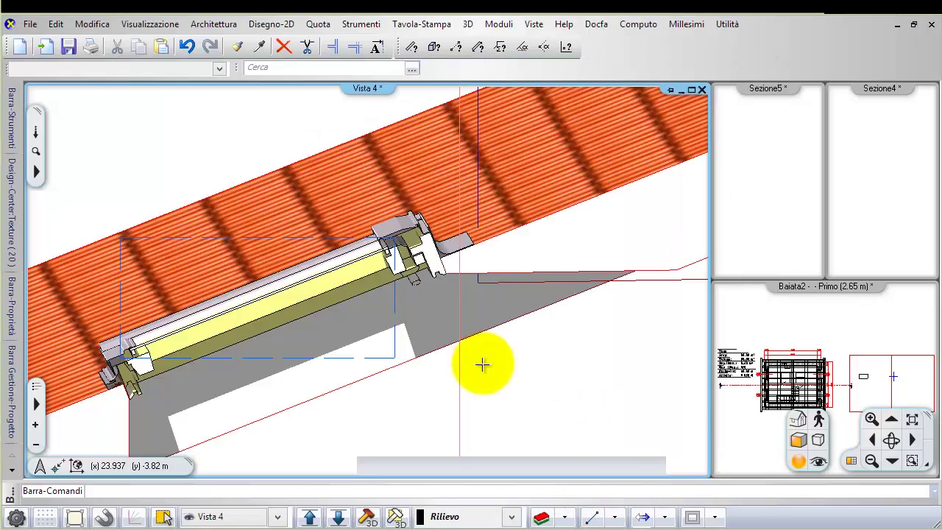
pyautogui.rightClick(465, 345)
# Delete the separate roof beside the house together with its skylight.
pyautogui.scroll(-3, 465, 345)
pyautogui.rightClick(431, 349)
pyautogui.moveTo(435, 368); pyautogui.dragTo(391, 228, button='middle')
pyautogui.scroll(2, 392, 228)
pyautogui.moveTo(369, 310); pyautogui.dragTo(438, 418, button='middle')
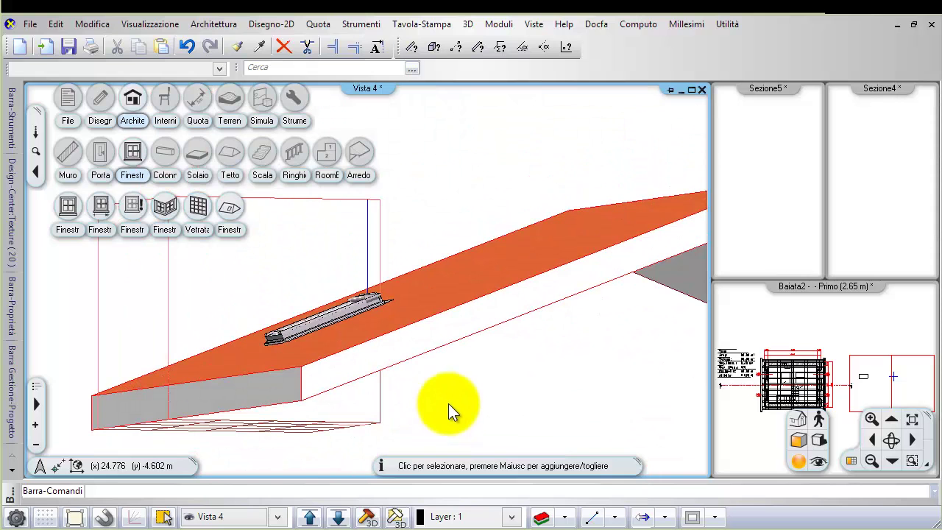
pyautogui.click(452, 331)
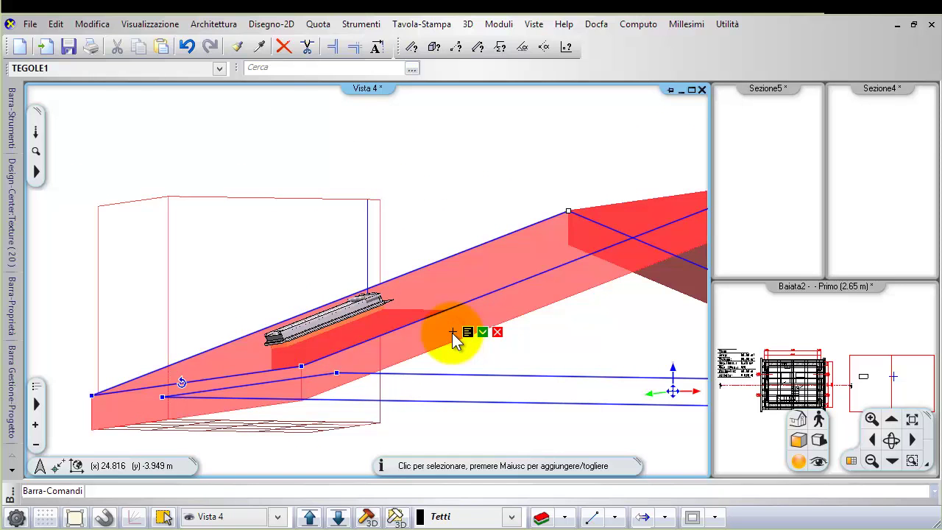
pyautogui.press('Delete')
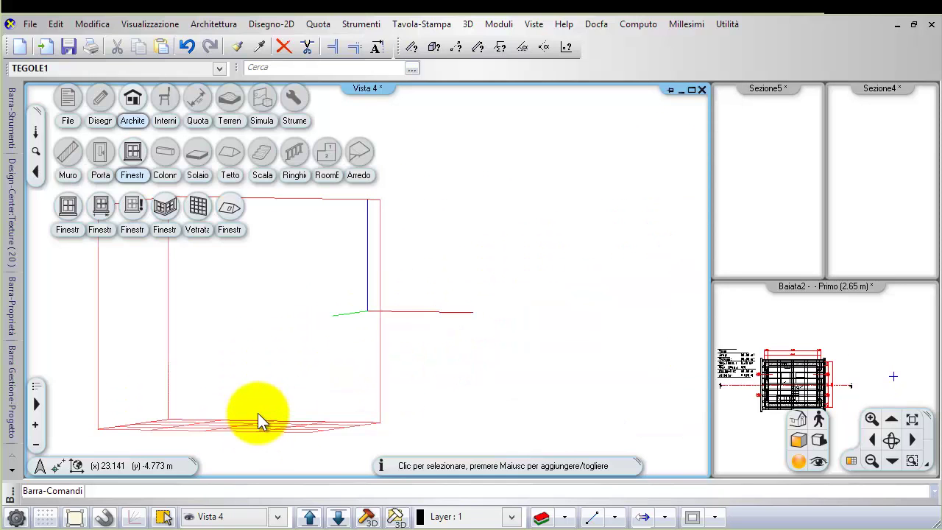
# Return to the Primo plan in the main view and frame the house plan with its four skylights.
pyautogui.keyDown('shift'); pyautogui.moveTo(314, 305); pyautogui.dragTo(391, 432, button='middle'); pyautogui.keyUp('shift')
pyautogui.middleClick(392, 432)
pyautogui.middleClick(392, 432)
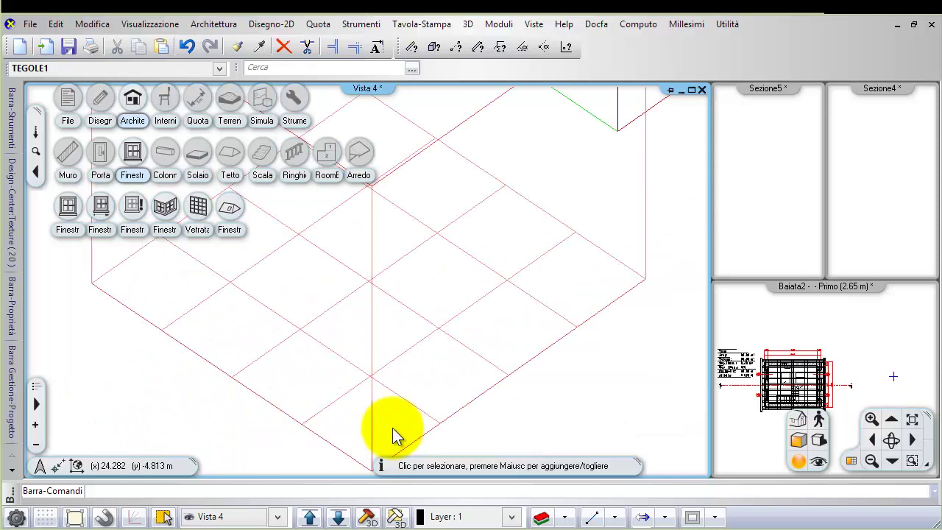
pyautogui.scroll(-2, 404, 326)
pyautogui.scroll(-3, 404, 326)
pyautogui.click(802, 328)
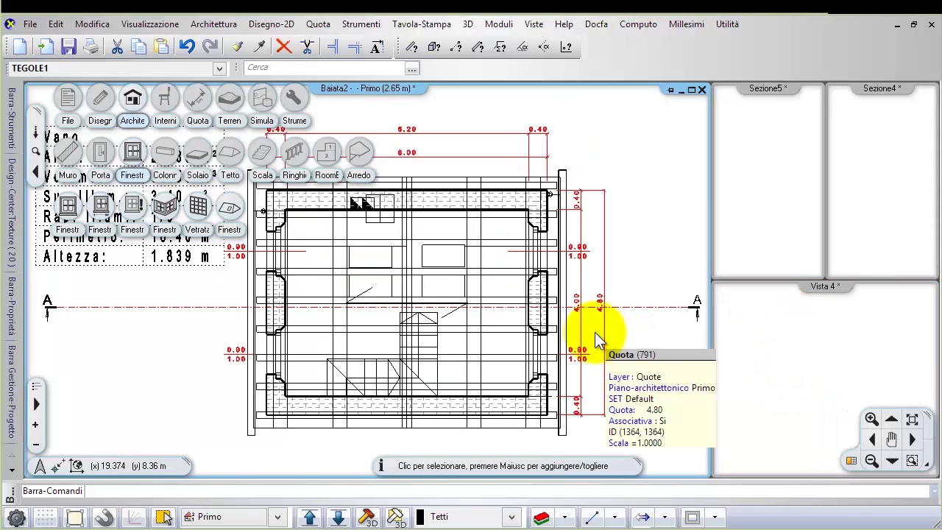
pyautogui.moveTo(467, 305); pyautogui.dragTo(478, 320, button='middle')
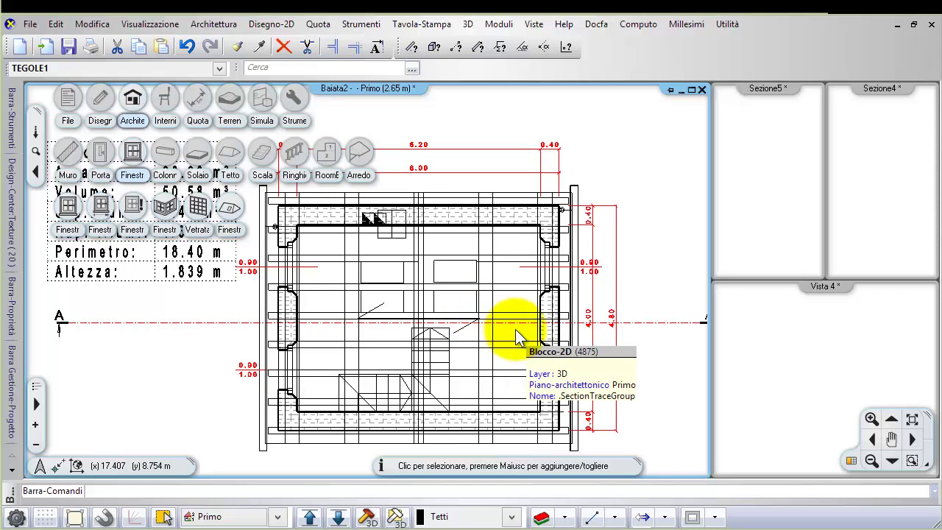
pyautogui.moveTo(496, 318); pyautogui.dragTo(540, 334, button='middle')
pyautogui.scroll(1, 541, 341)
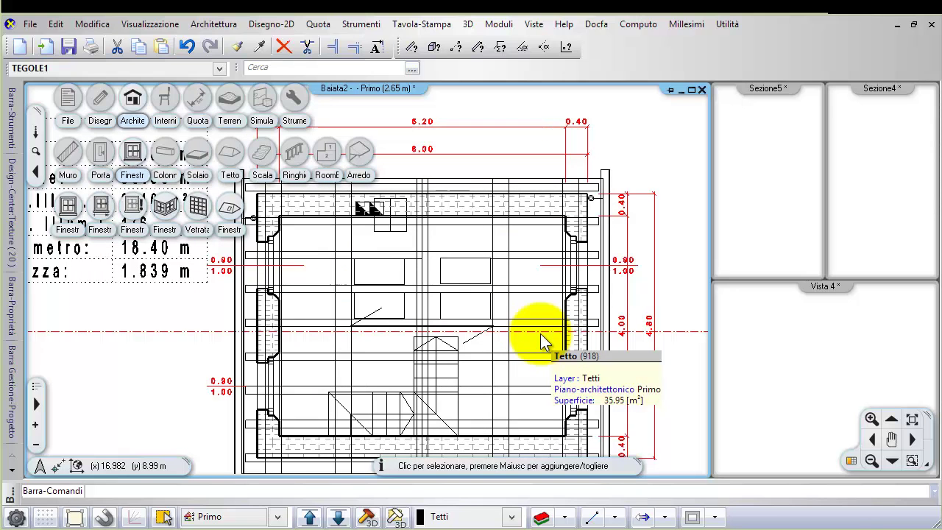